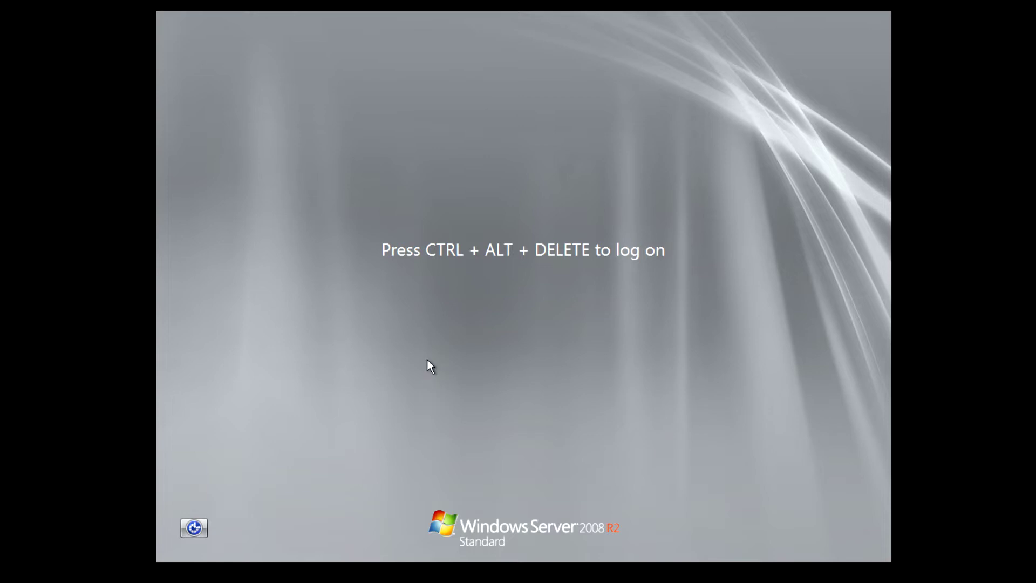
Bring up the Windows sign-in prompt with Ctrl+Alt+Delete
key(ctrl+alt+Delete)
Sign in as the domain Administrator with the account password, then refresh the desktop
text(********)
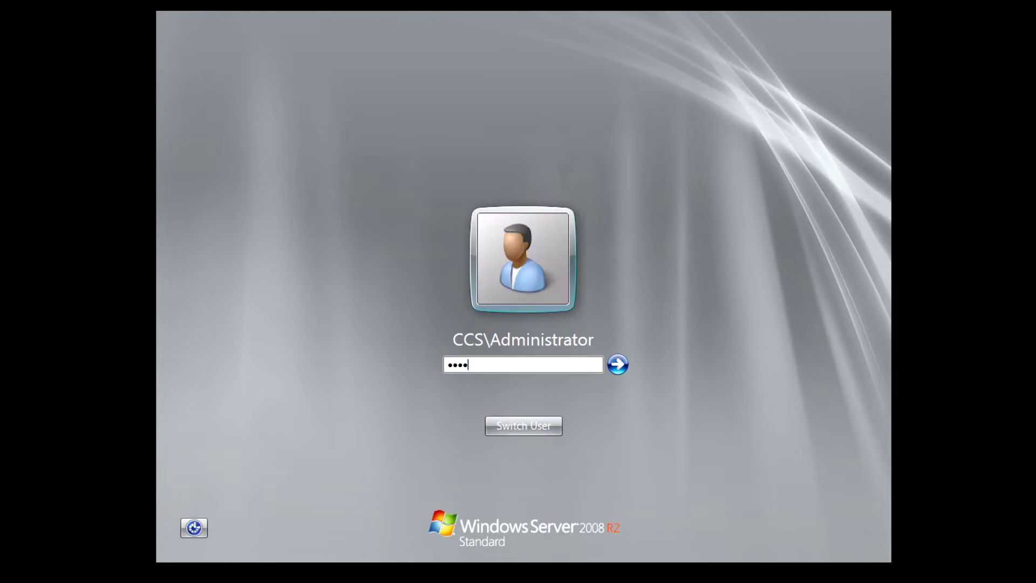
key(Return)
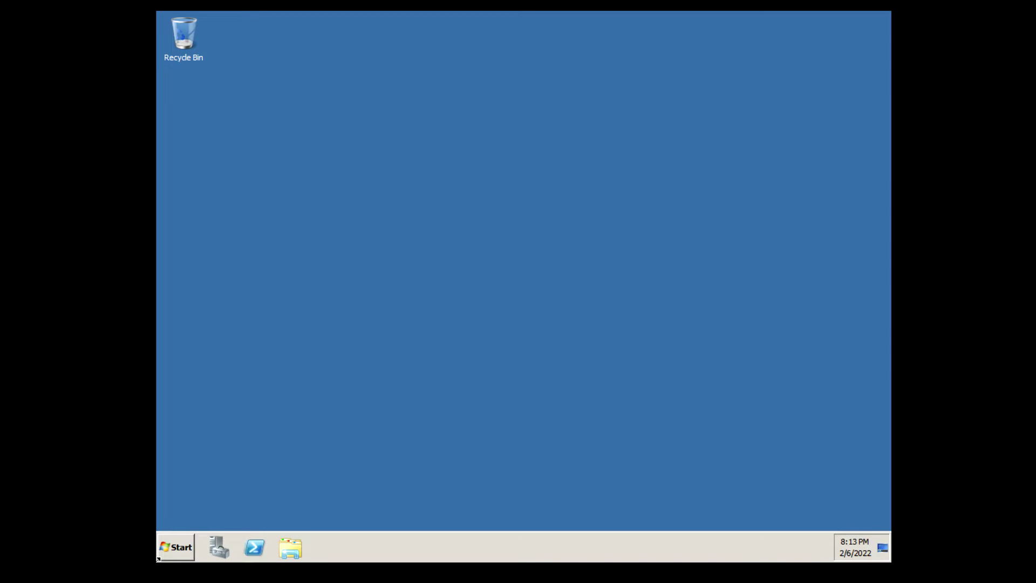
right_click(423, 238)
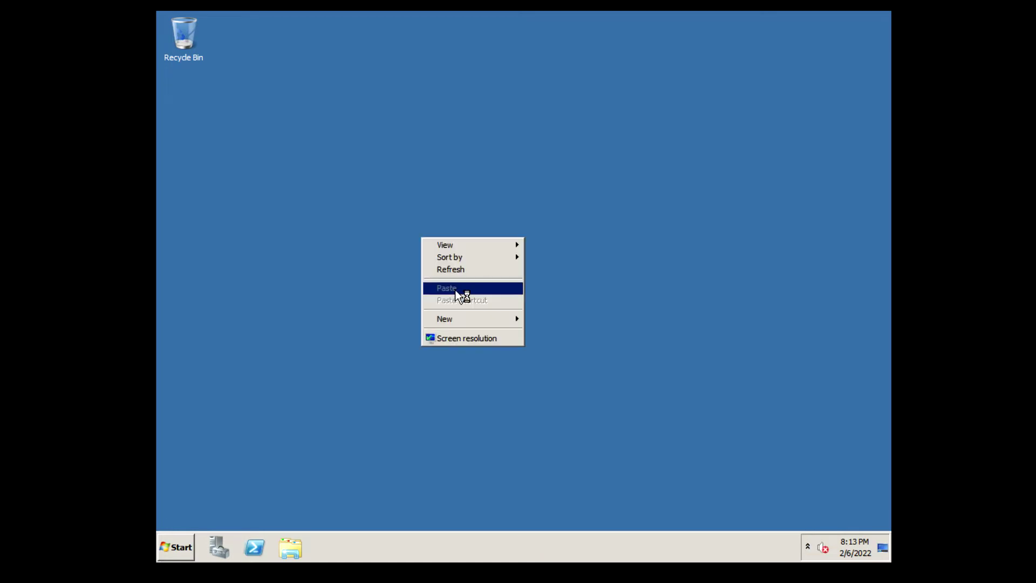
click(465, 267)
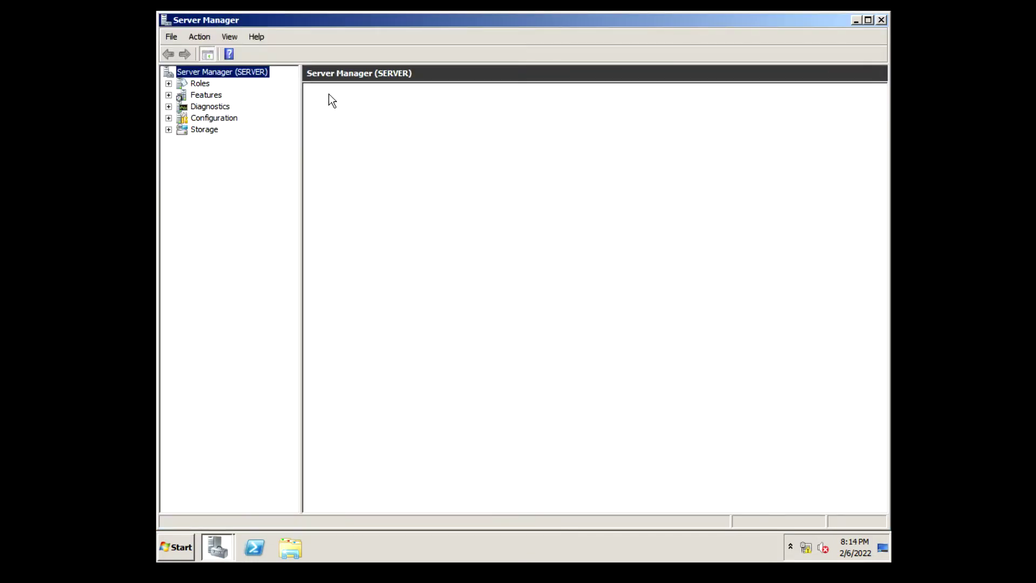
From the Roles summary, start the Add Roles Wizard and select the DHCP Server role
click(168, 84)
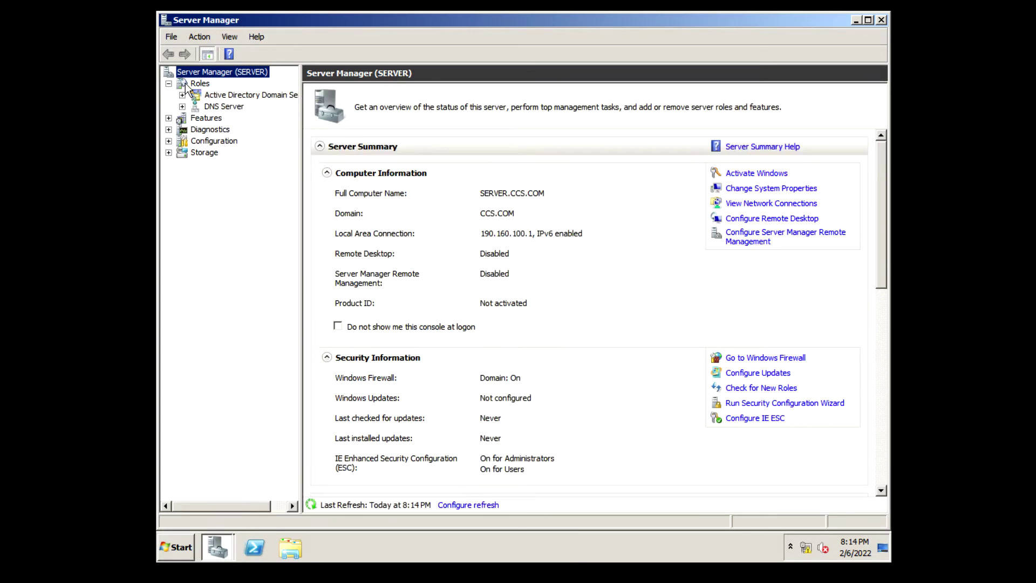
click(186, 84)
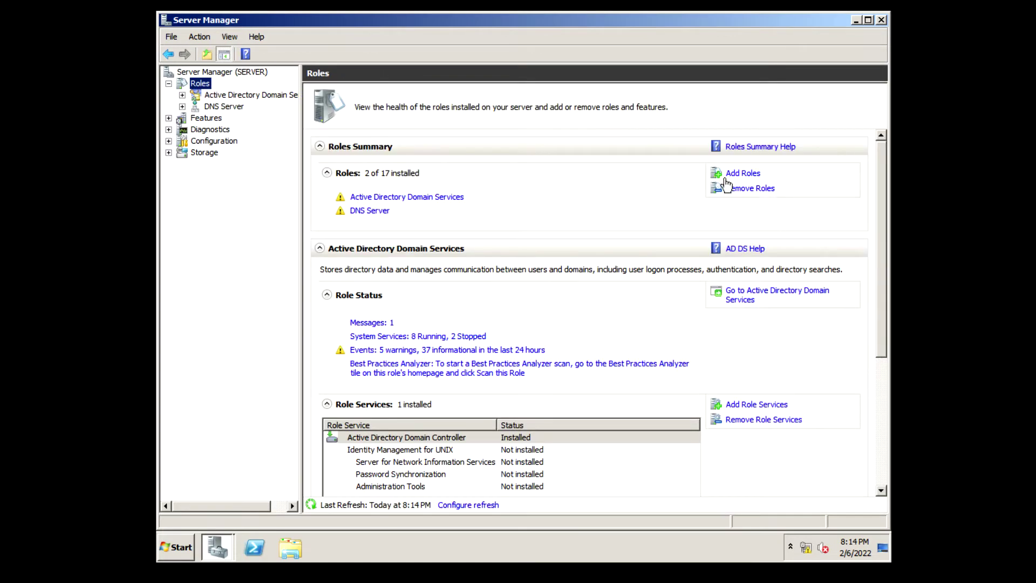
click(725, 171)
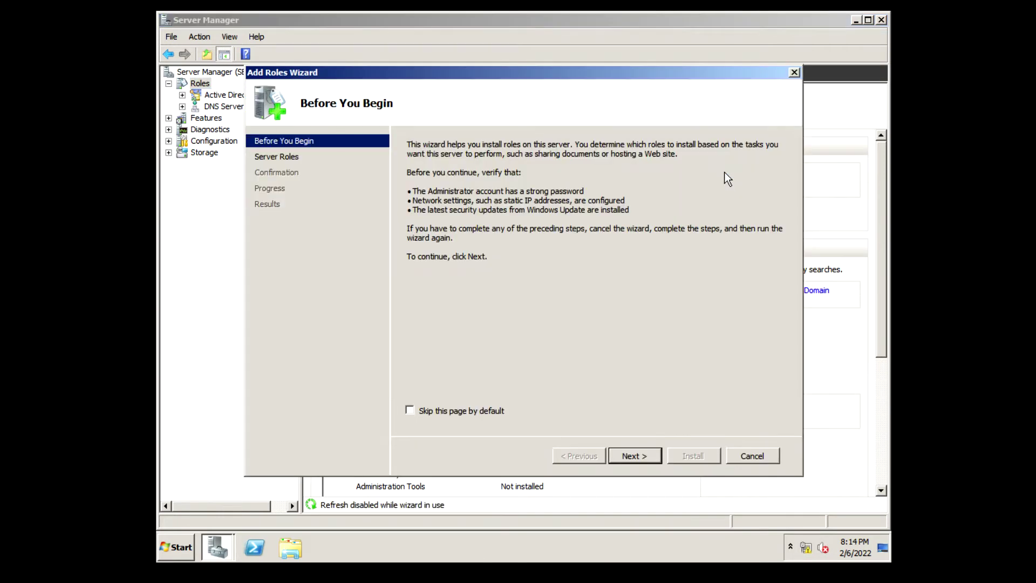
click(633, 456)
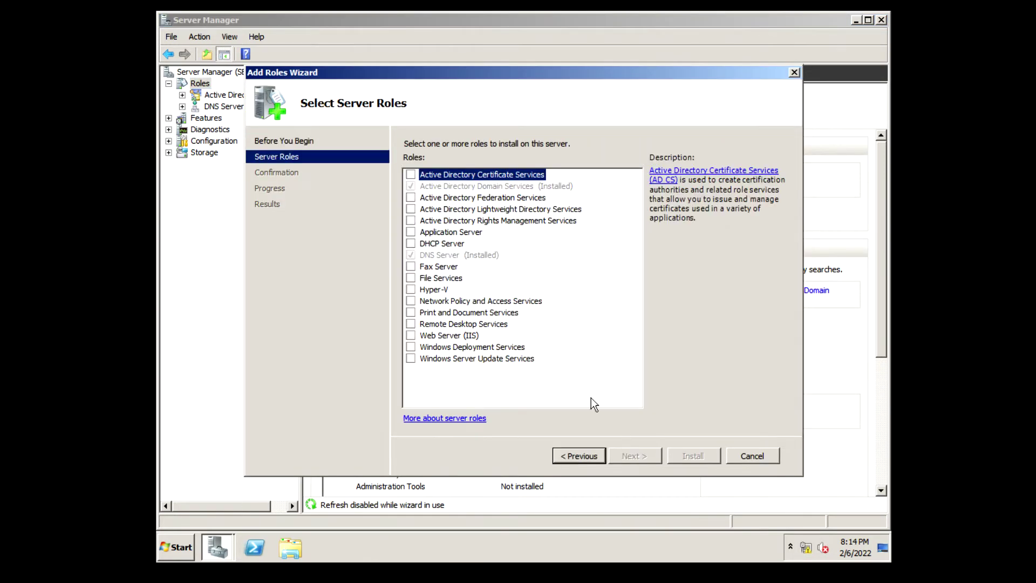
click(411, 244)
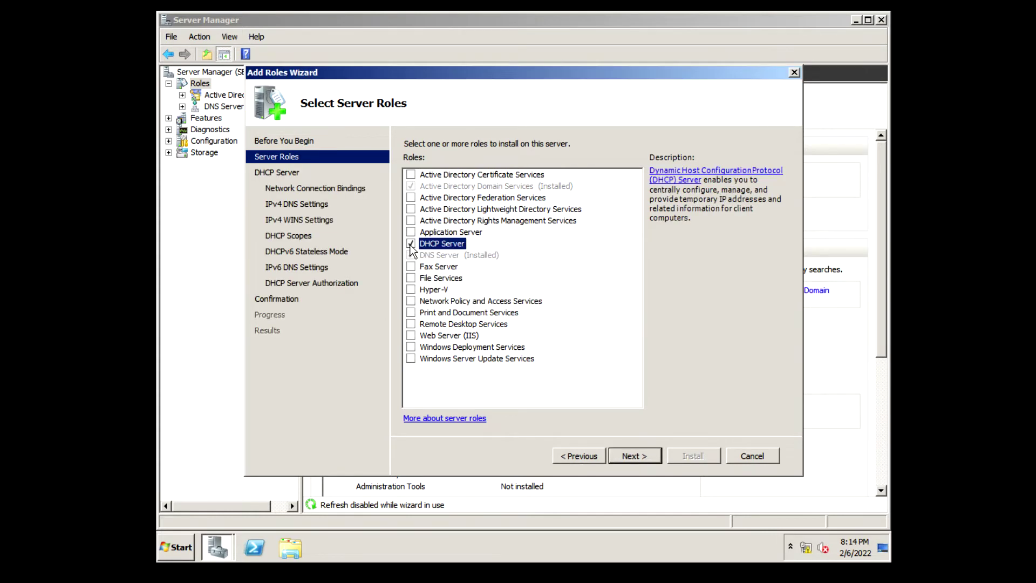
Advance to the IPv4 DNS Settings page and validate the 127.0.0.1 DNS address
click(632, 456)
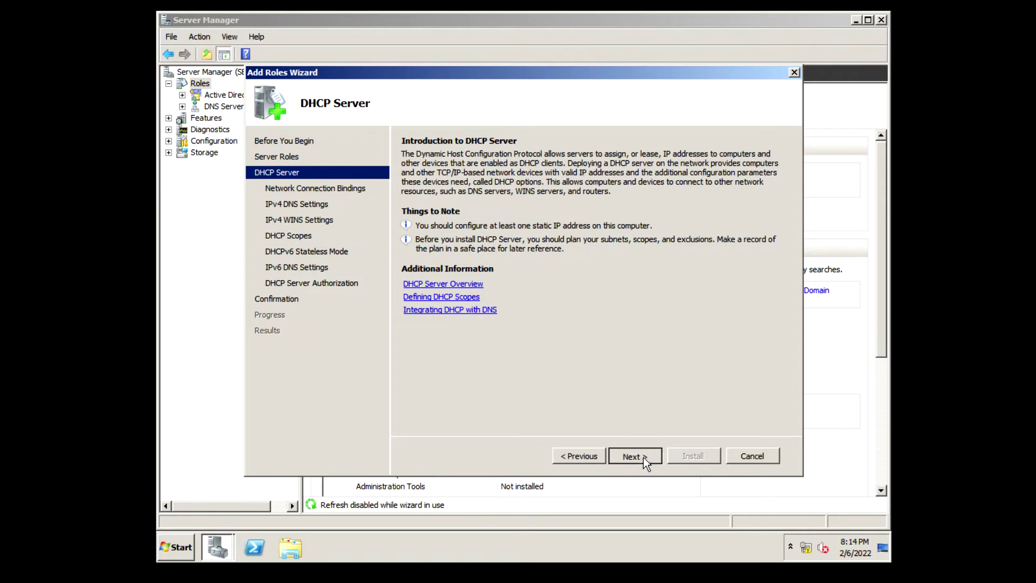
click(644, 458)
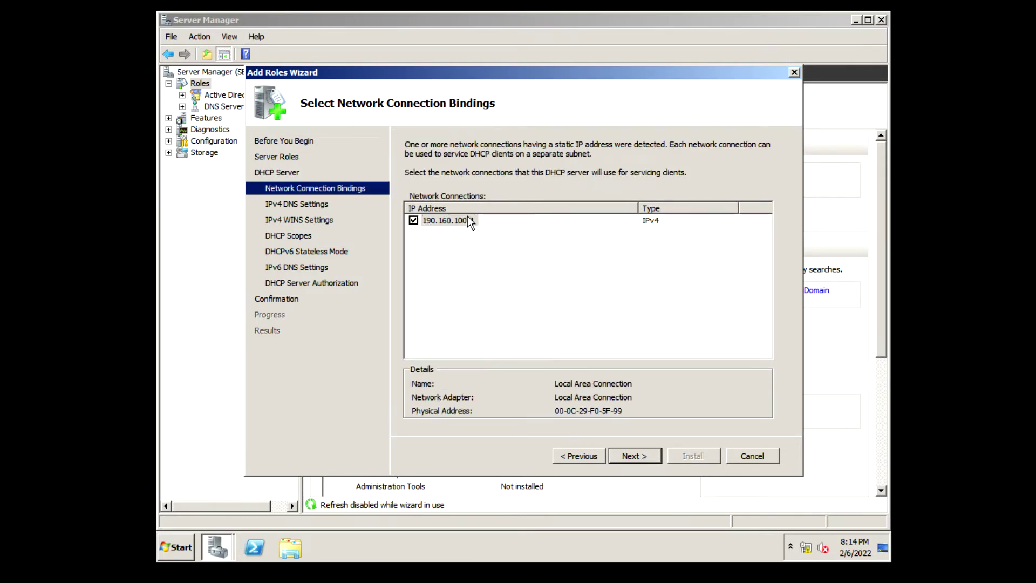
click(637, 458)
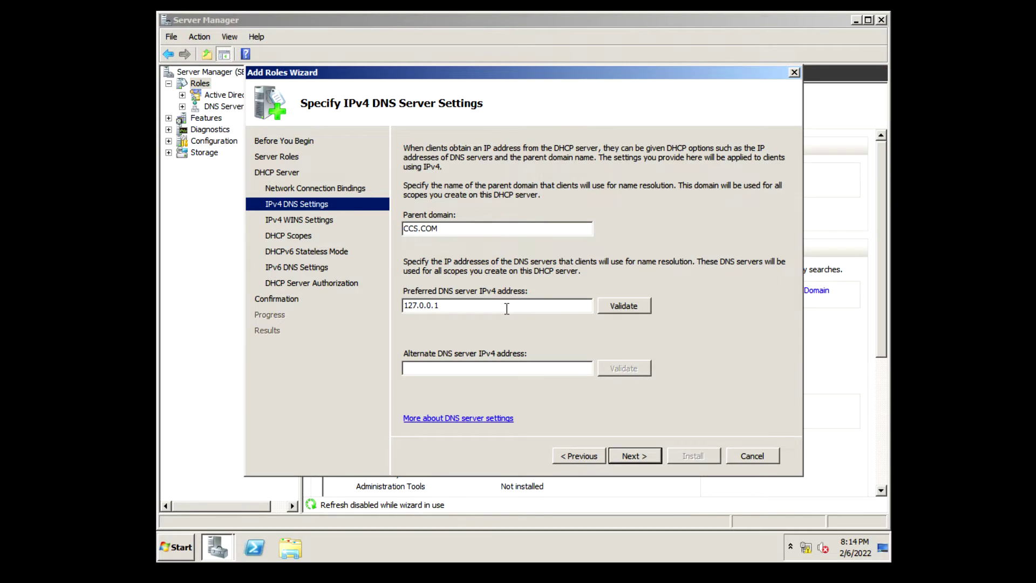
click(630, 309)
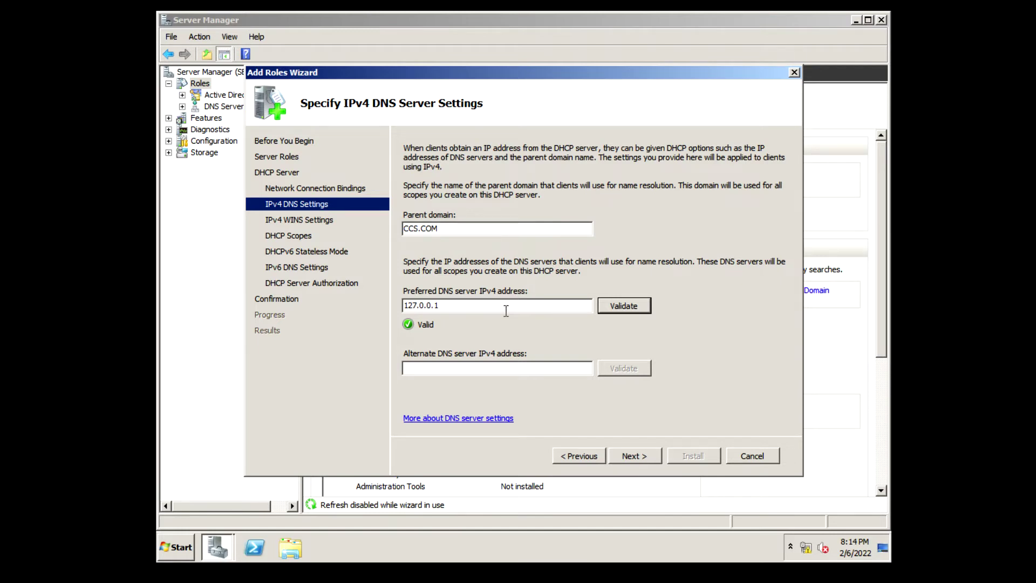
click(585, 454)
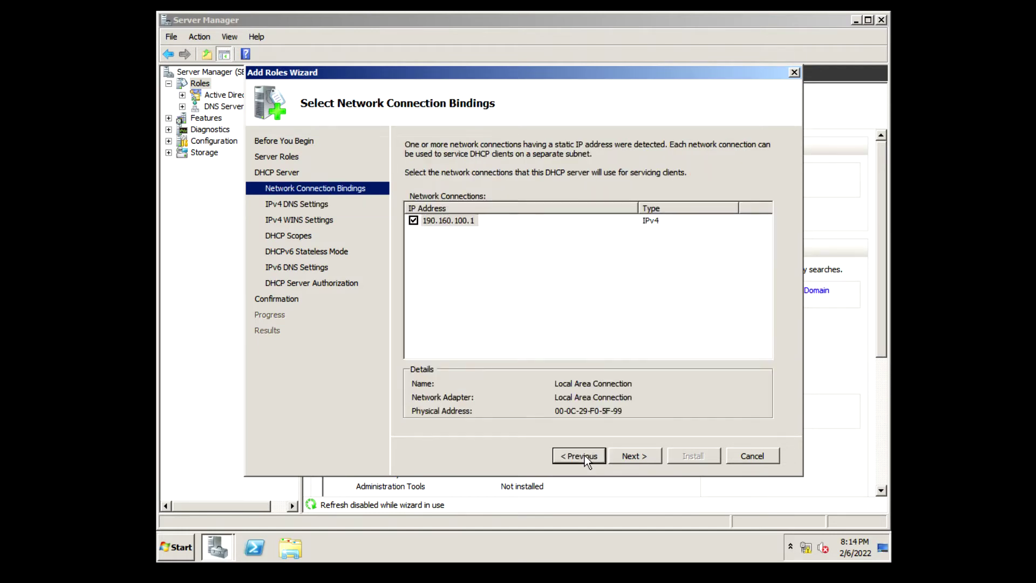
click(636, 461)
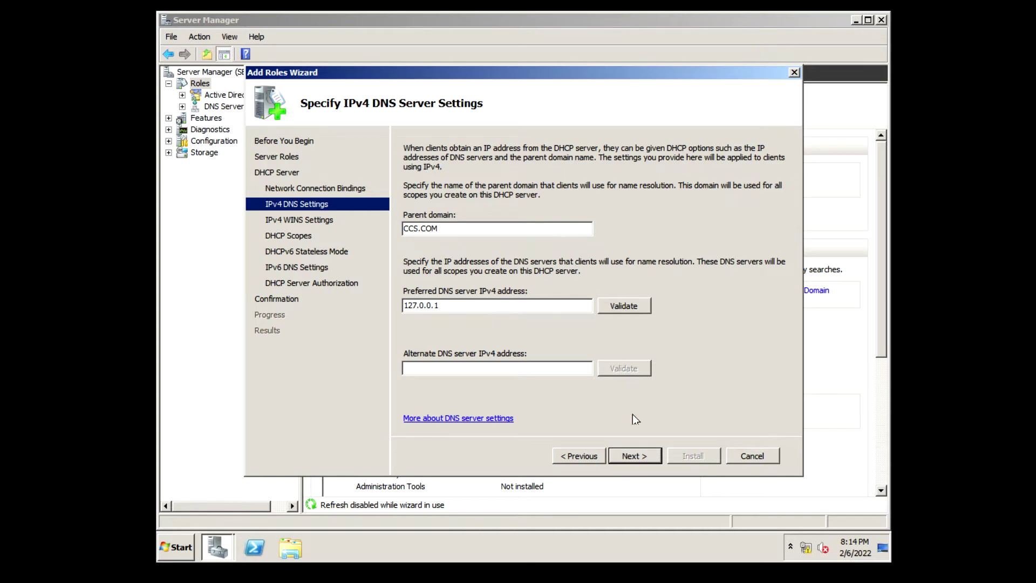
Cancel the Add Roles Wizard and open the Local Area Connection properties
click(759, 459)
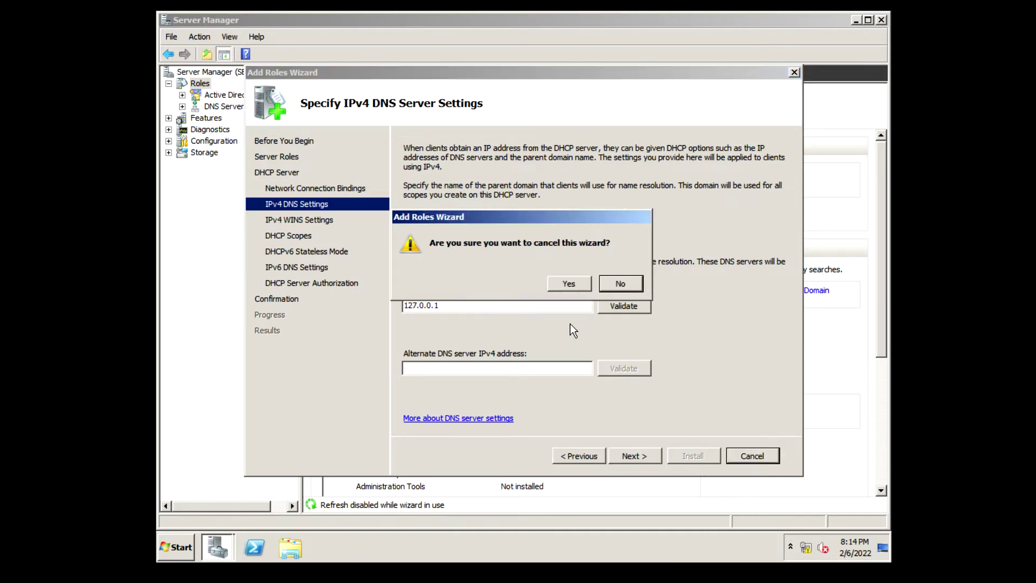
click(572, 286)
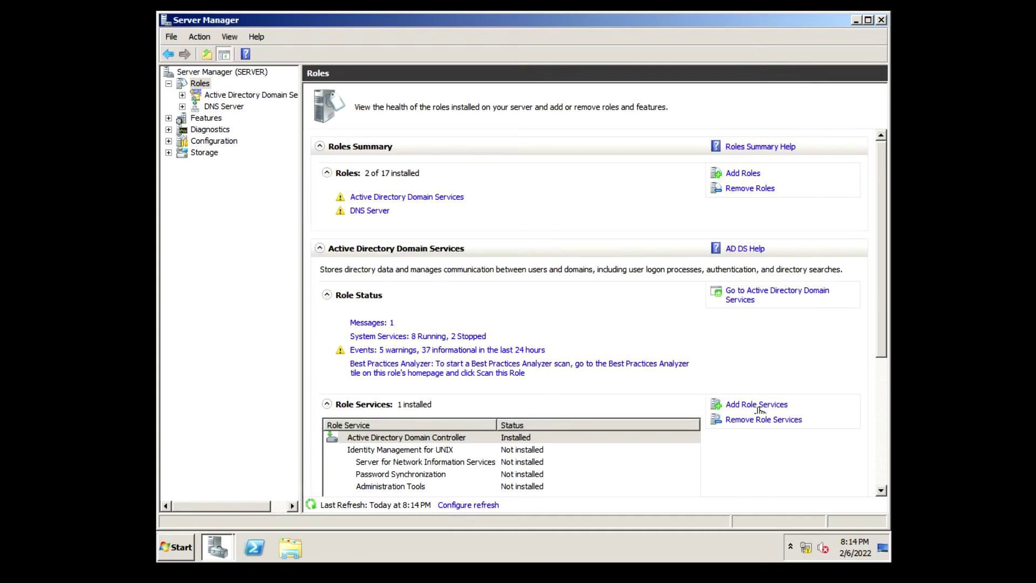
right_click(809, 556)
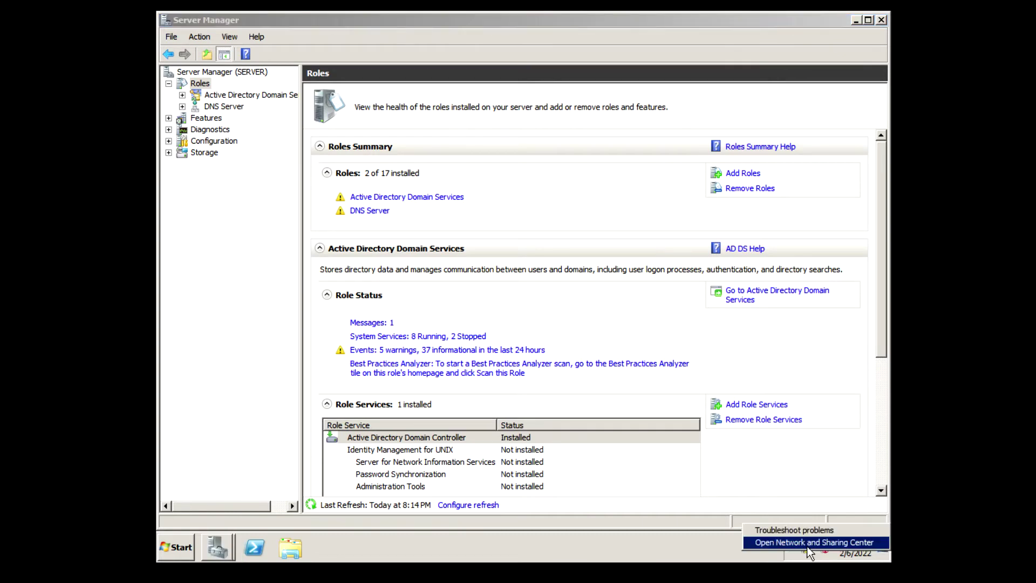
click(820, 480)
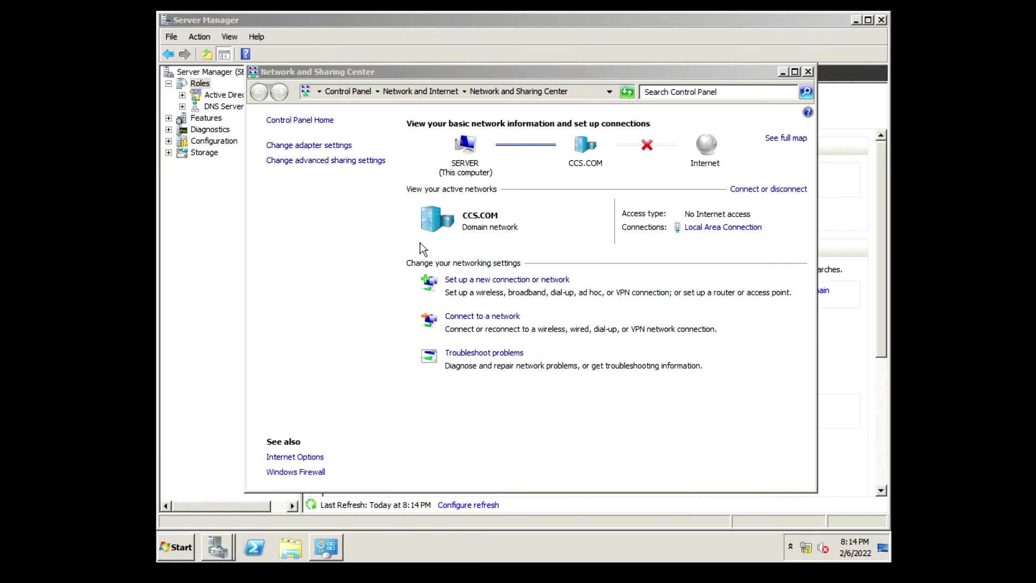
click(340, 146)
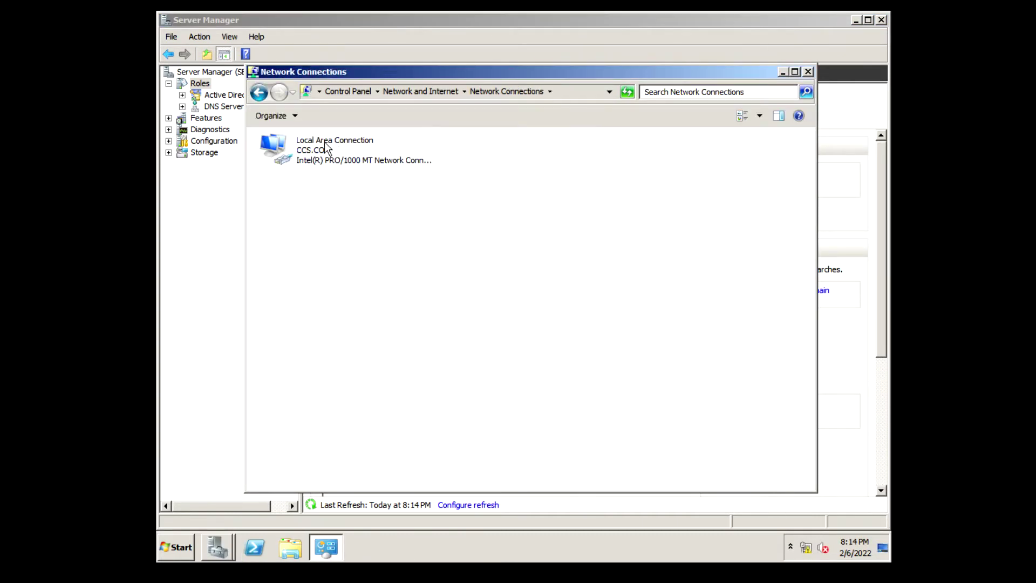
double_click(324, 141)
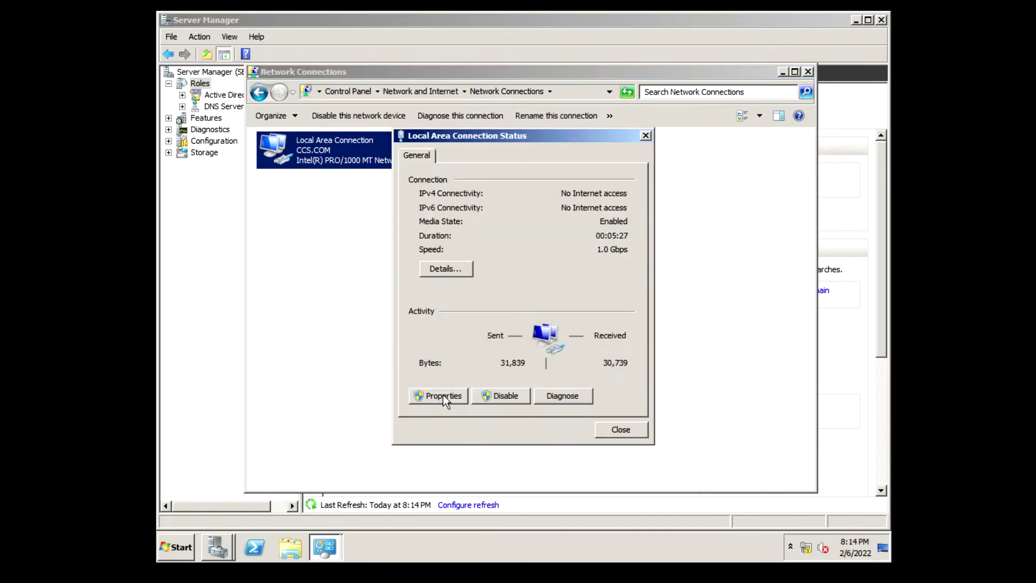
click(444, 397)
Change the IPv4 preferred DNS server to 190.160.100.1 and close the network windows
click(514, 310)
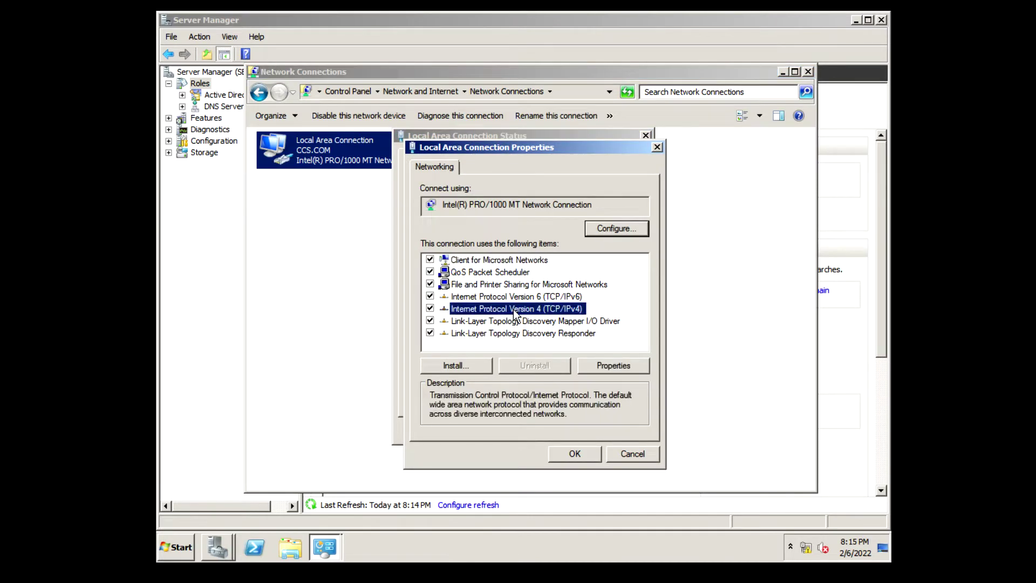
click(613, 366)
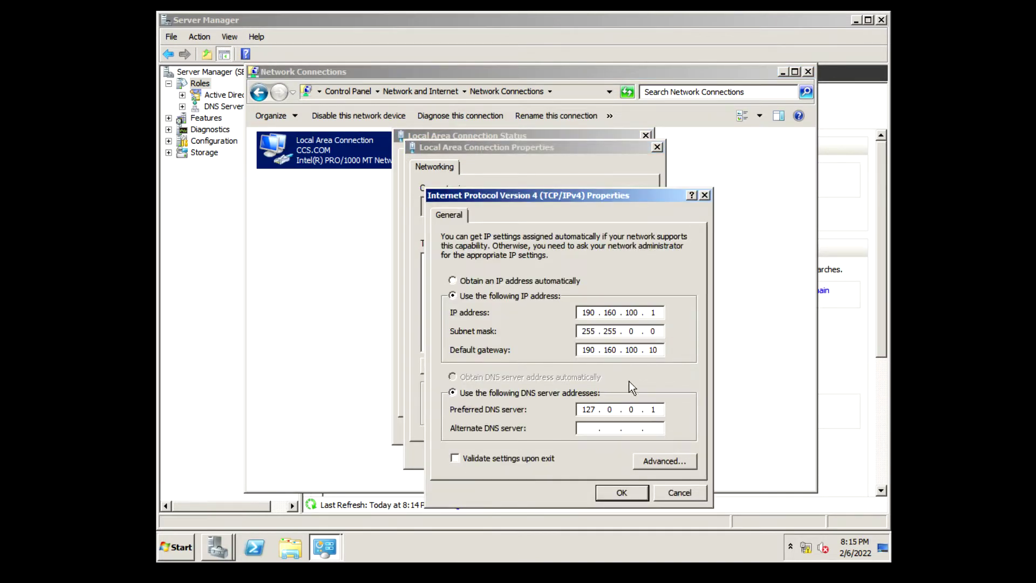
click(659, 406)
key(BackSpace)
key(BackSpace)
key(BackSpace)
key(BackSpace)
key(BackSpace)
key(BackSpace)
key(BackSpace)
text(190 . 160 . 100 . 1)
click(607, 492)
click(584, 452)
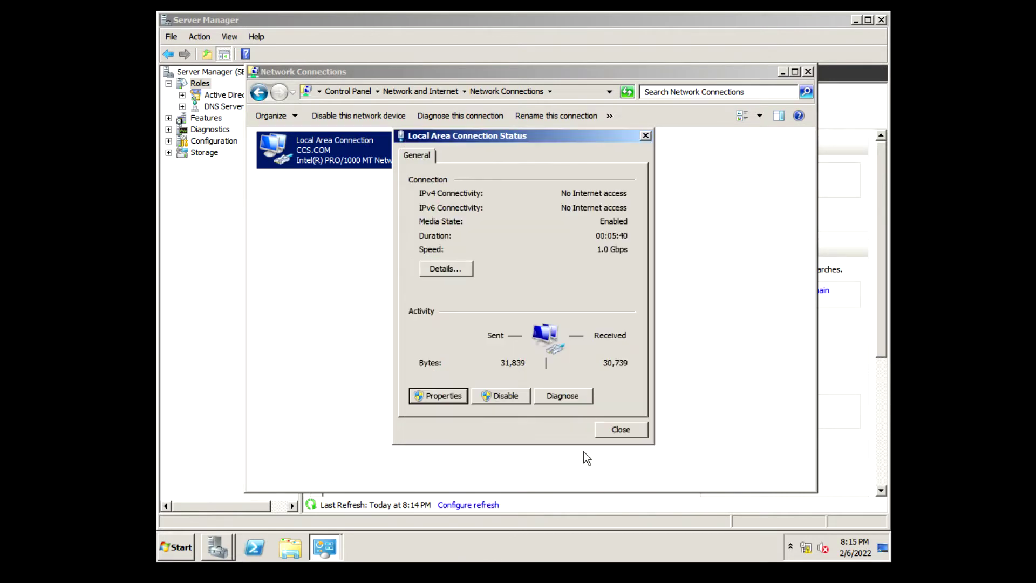
click(621, 430)
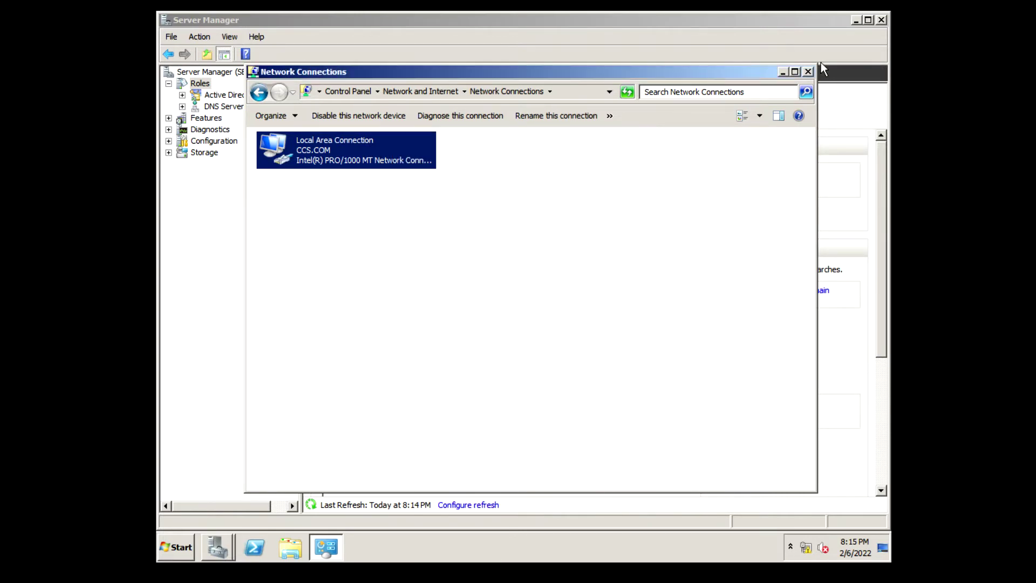
click(808, 71)
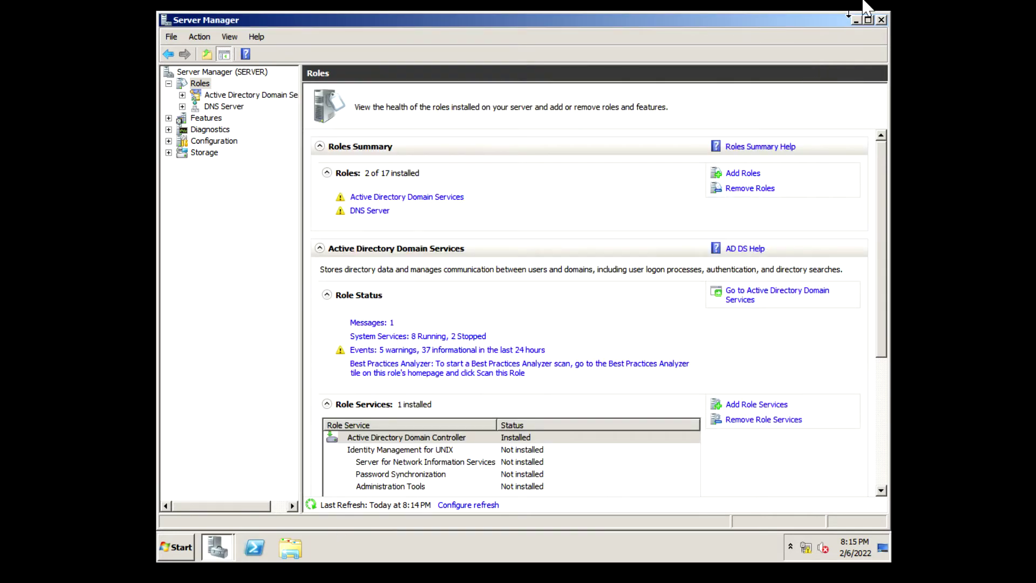
Rerun Add Roles for DHCP Server, validate preferred DNS 190.160.100.1, and reach the WINS settings
click(733, 173)
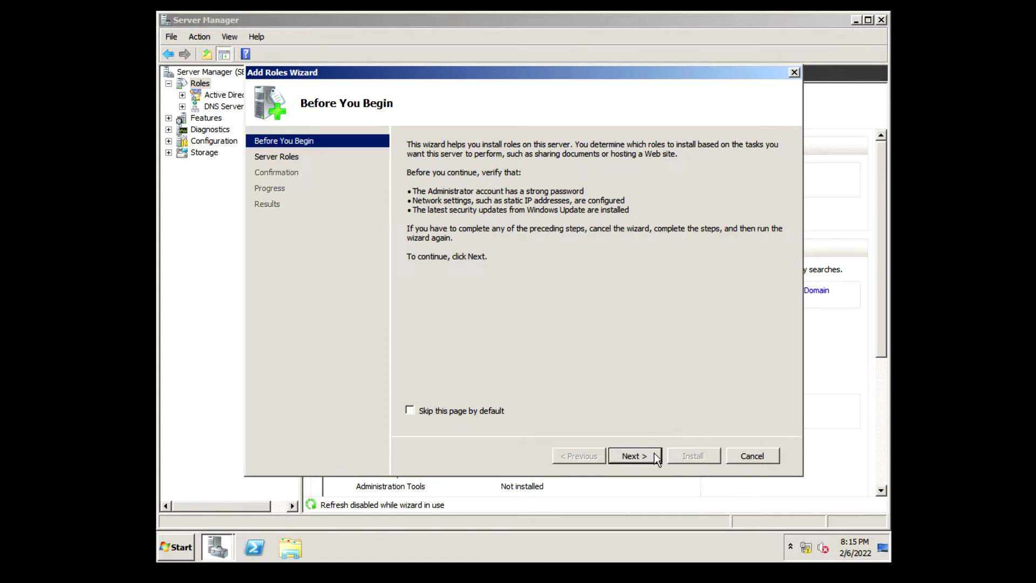
click(647, 457)
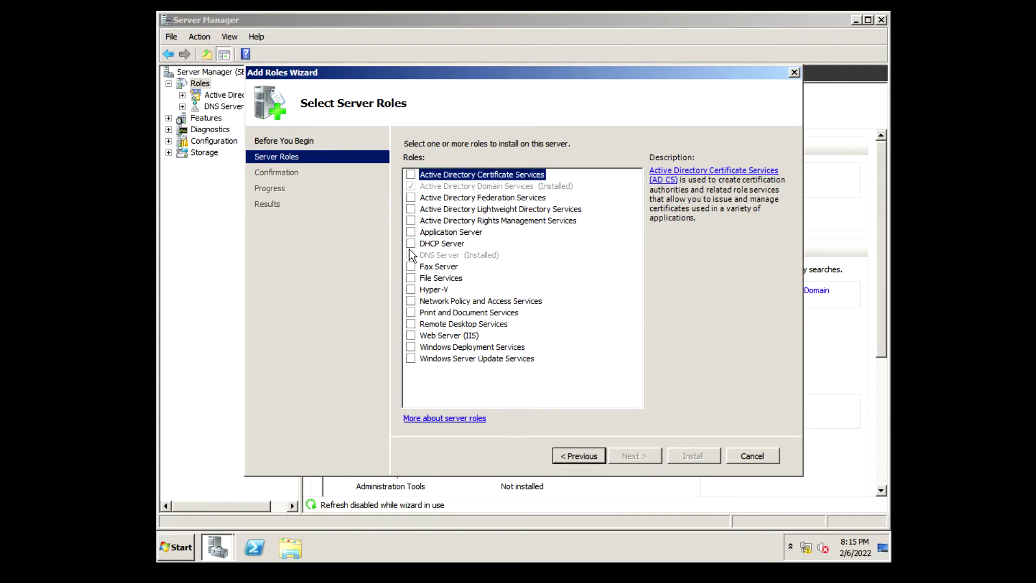
click(410, 243)
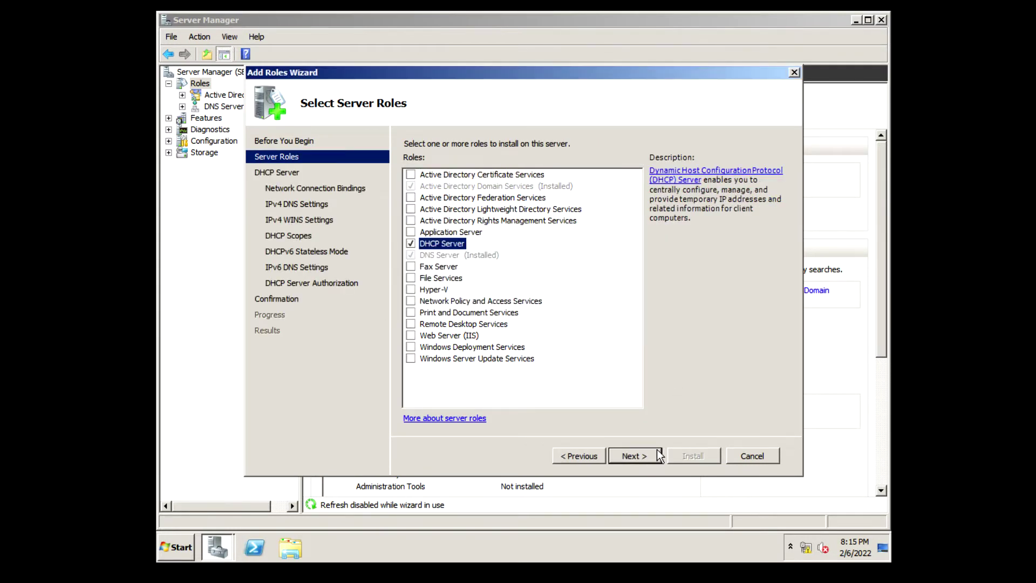
click(642, 455)
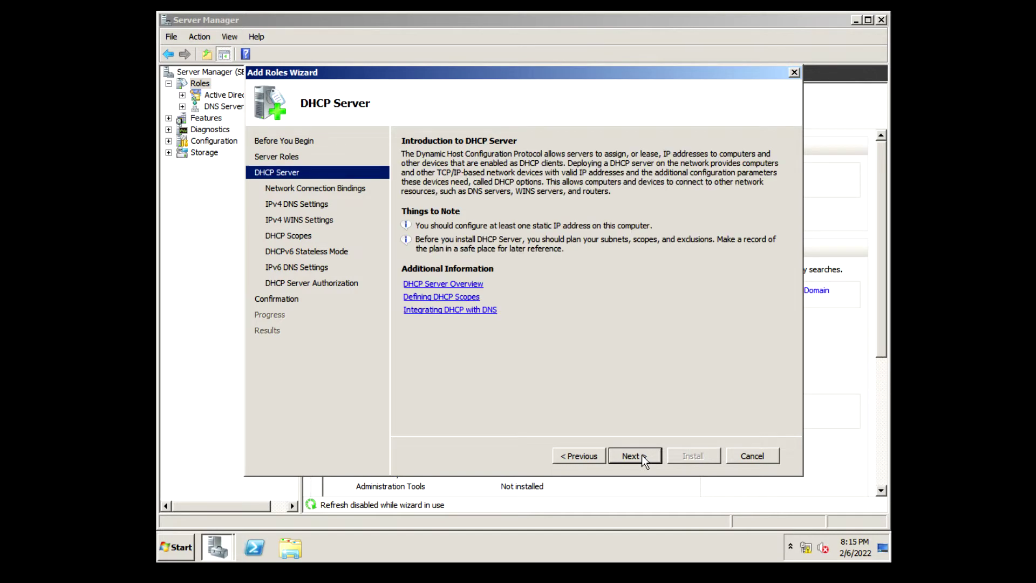
click(642, 455)
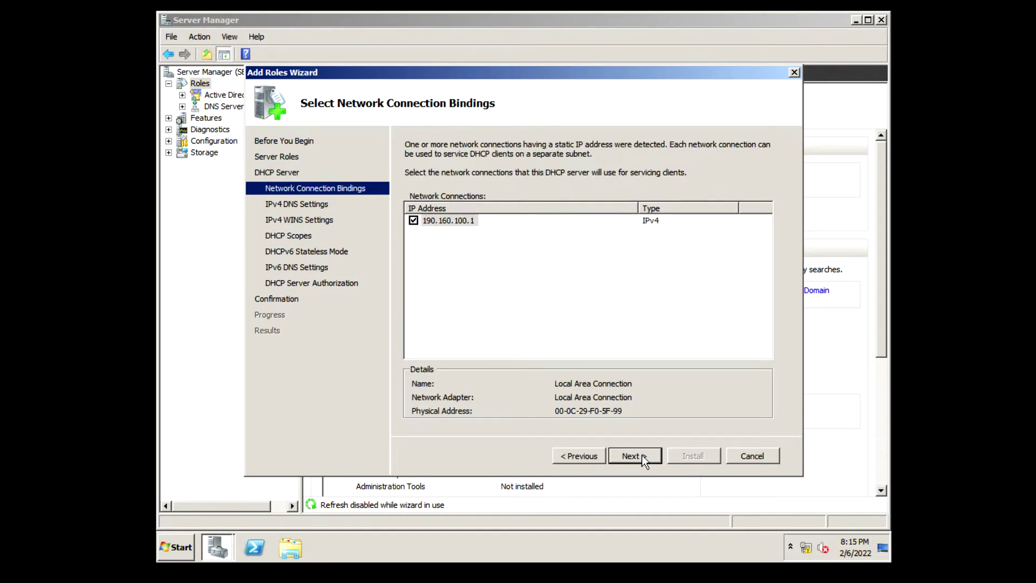
click(642, 455)
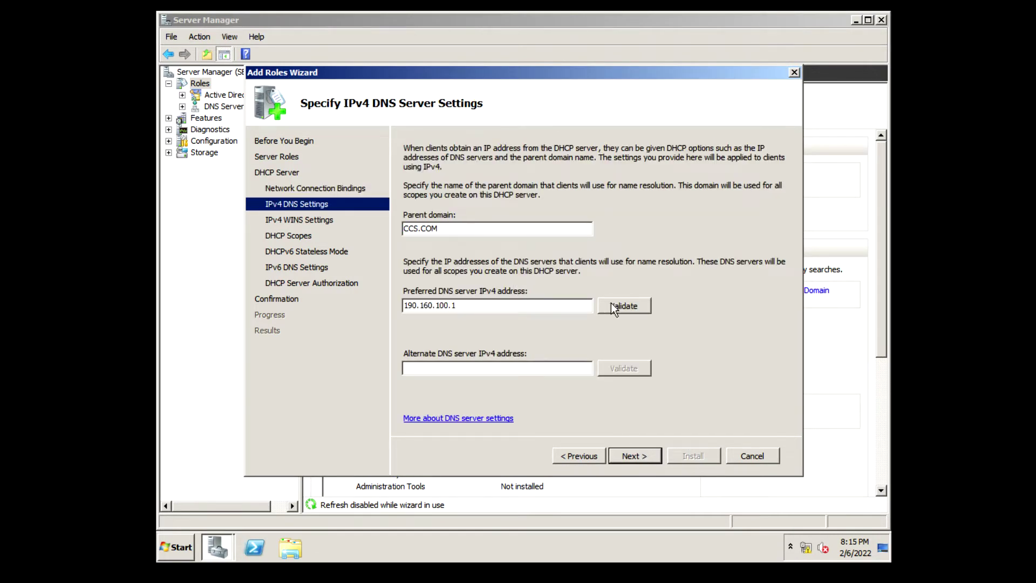
click(633, 306)
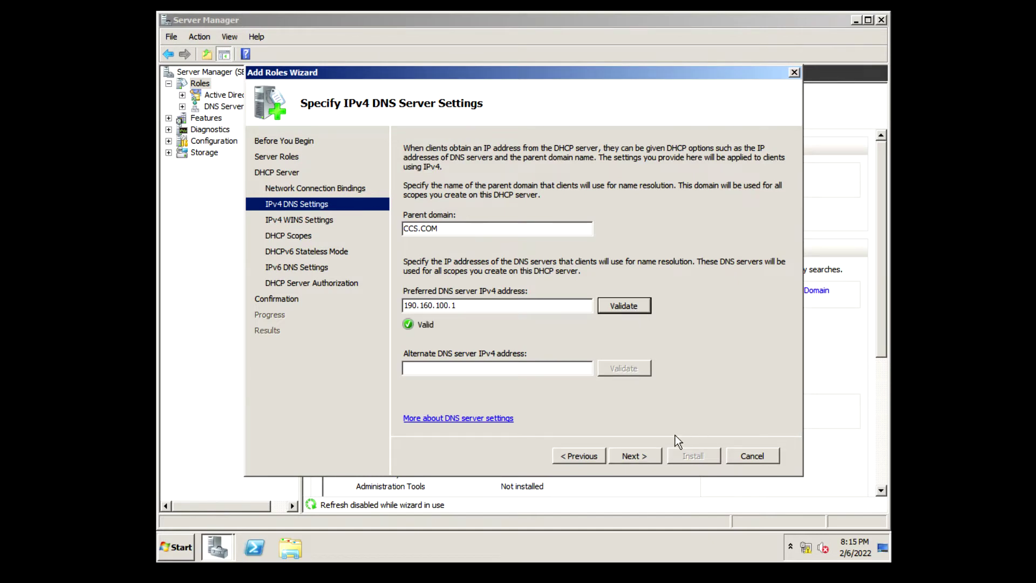
click(637, 456)
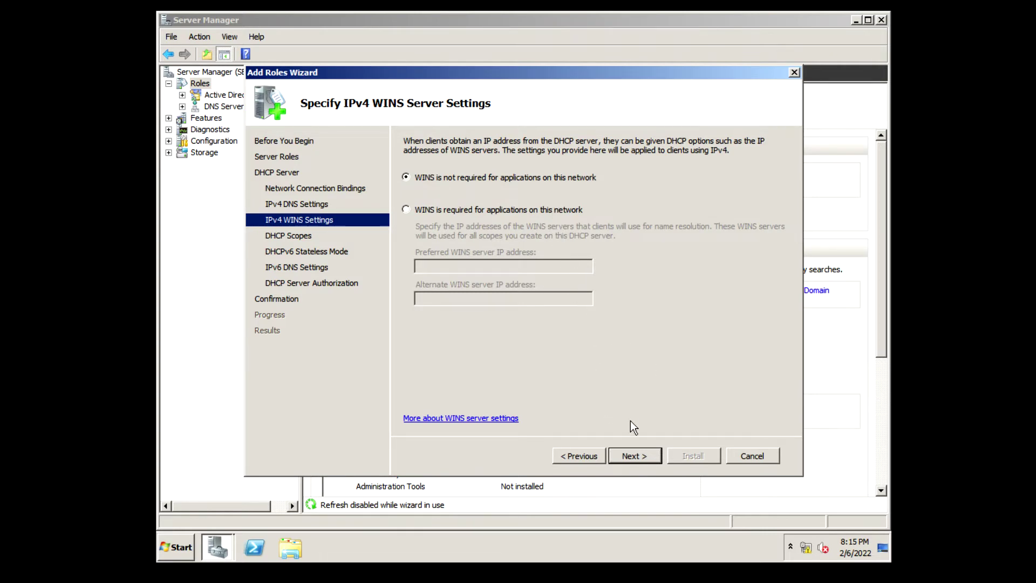
On the DHCP Scopes page, add a new scope and name it CCS USERS
click(635, 457)
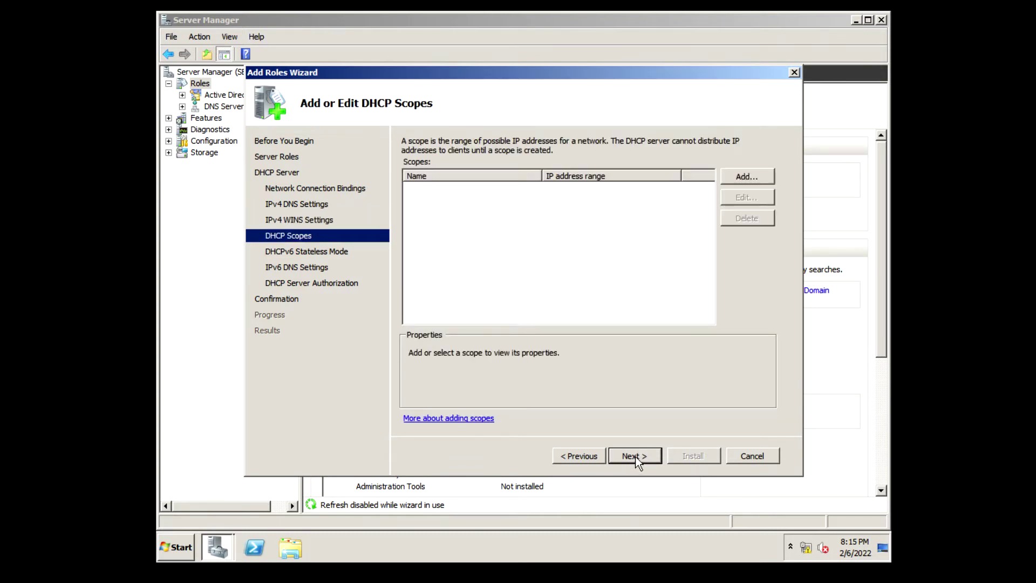
click(587, 457)
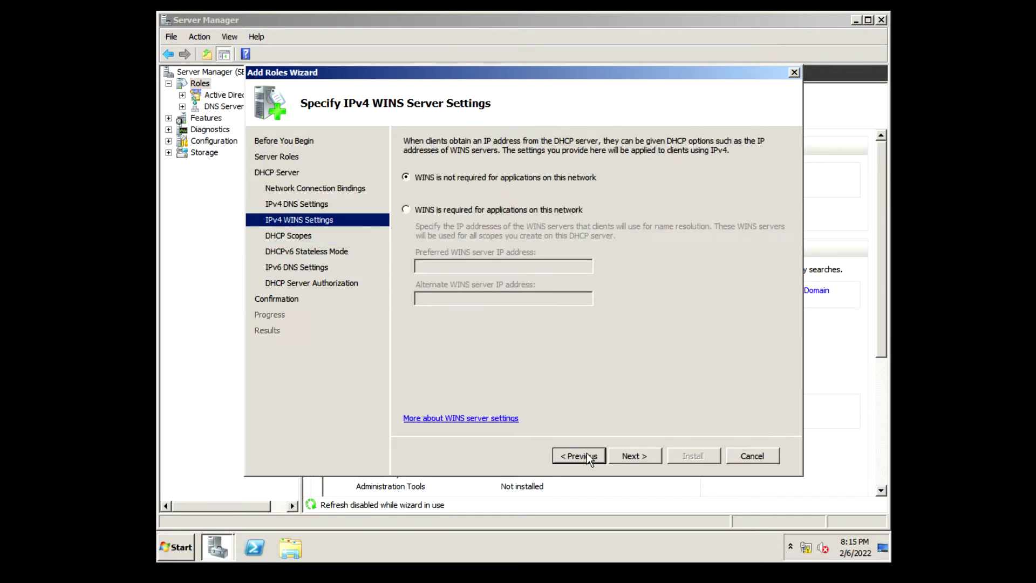
click(631, 456)
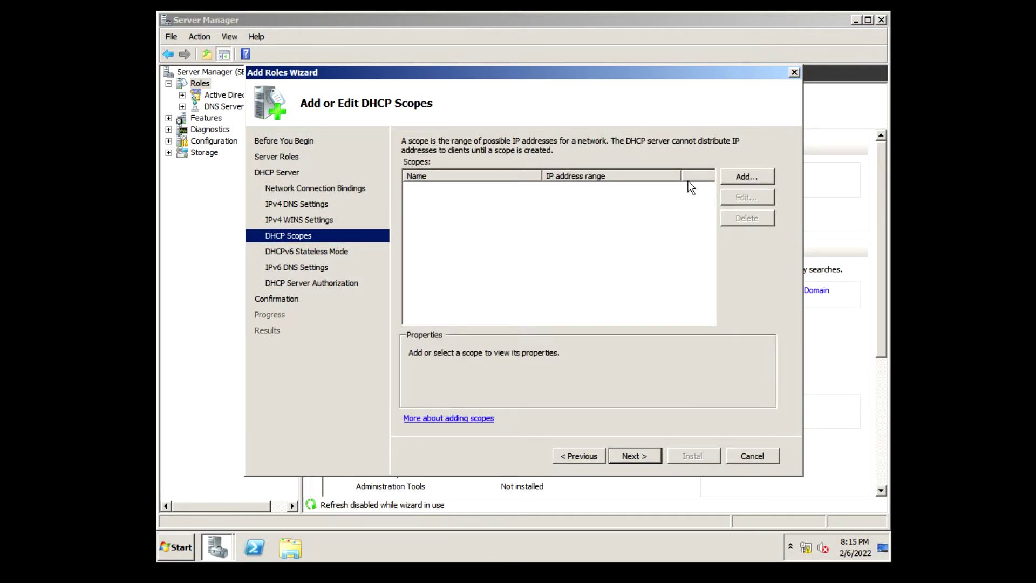
click(734, 176)
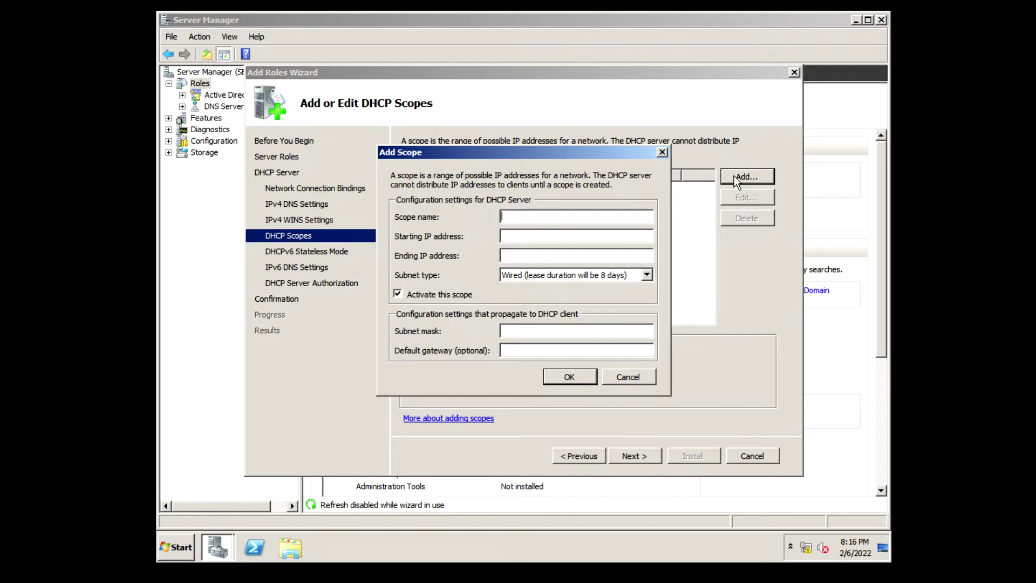
text(CCS LAB)
key(BackSpace)
key(BackSpace)
key(BackSpace)
text(USERS)
click(558, 237)
right_click(815, 551)
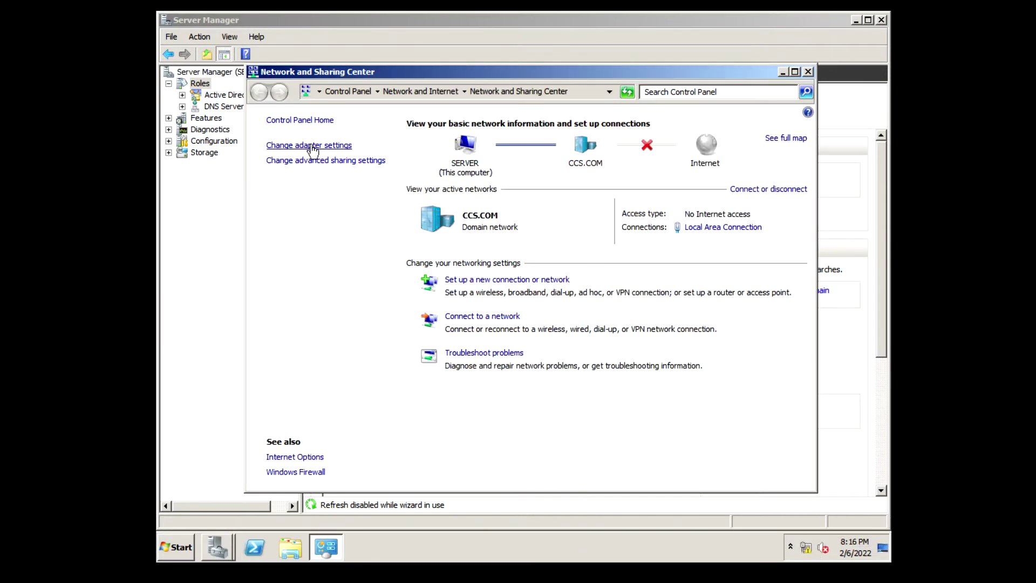
click(313, 145)
double_click(350, 150)
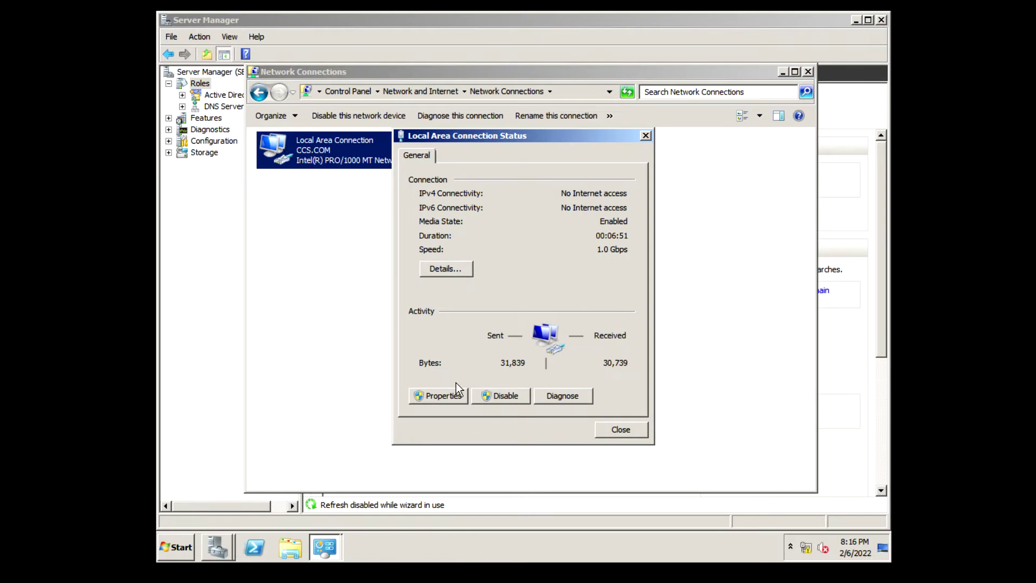
click(439, 396)
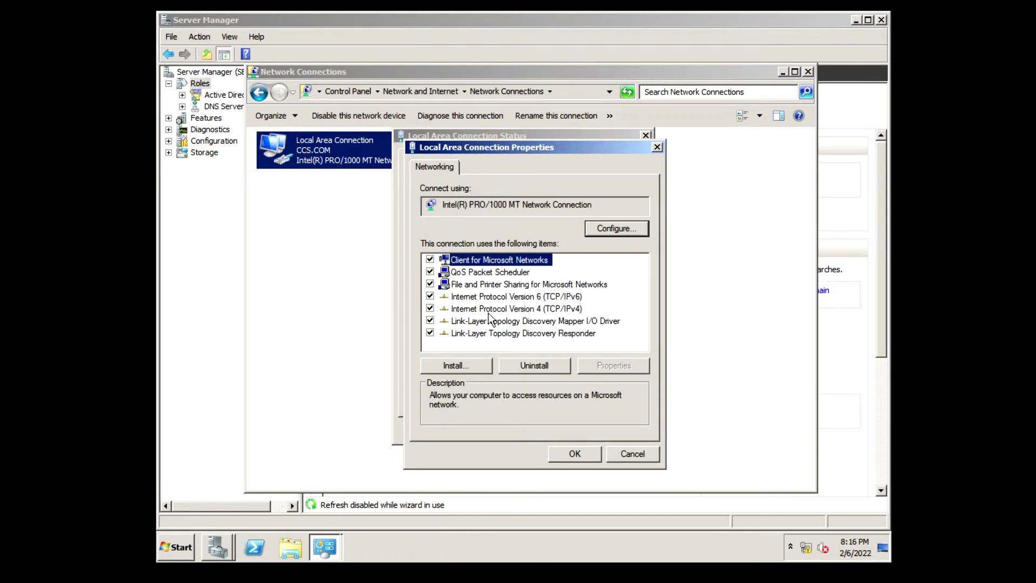
click(490, 310)
double_click(490, 309)
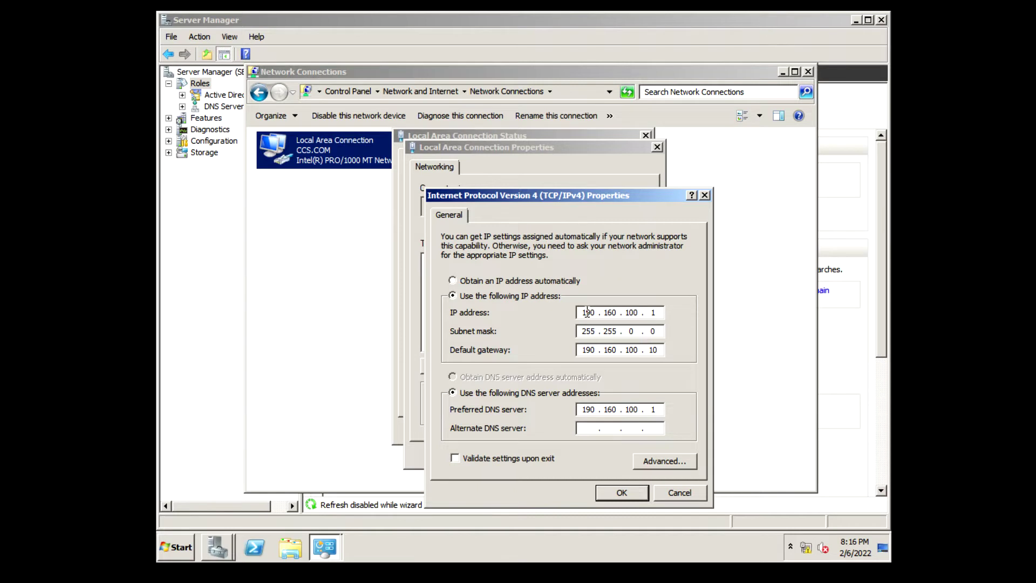
double_click(655, 313)
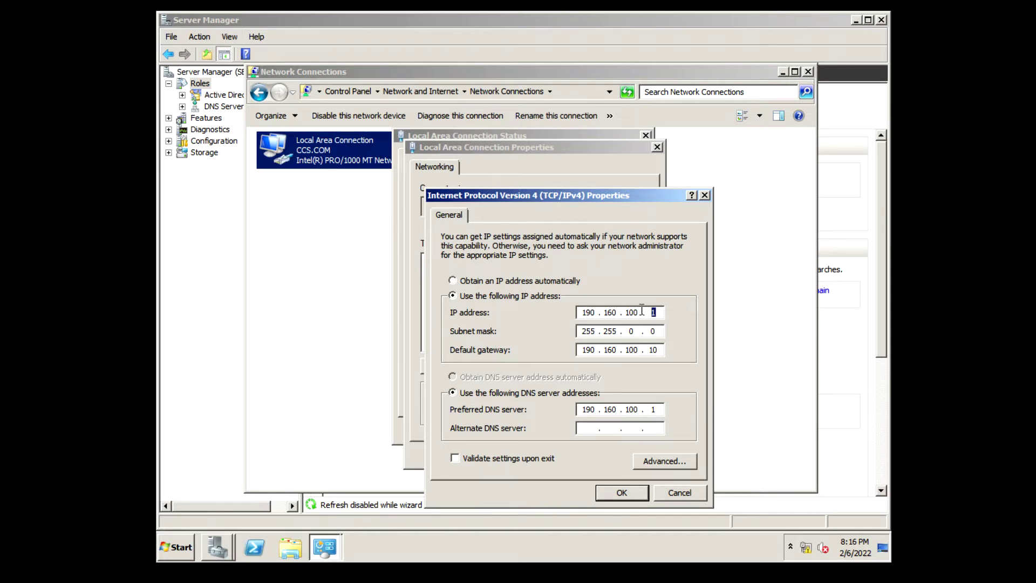
double_click(653, 349)
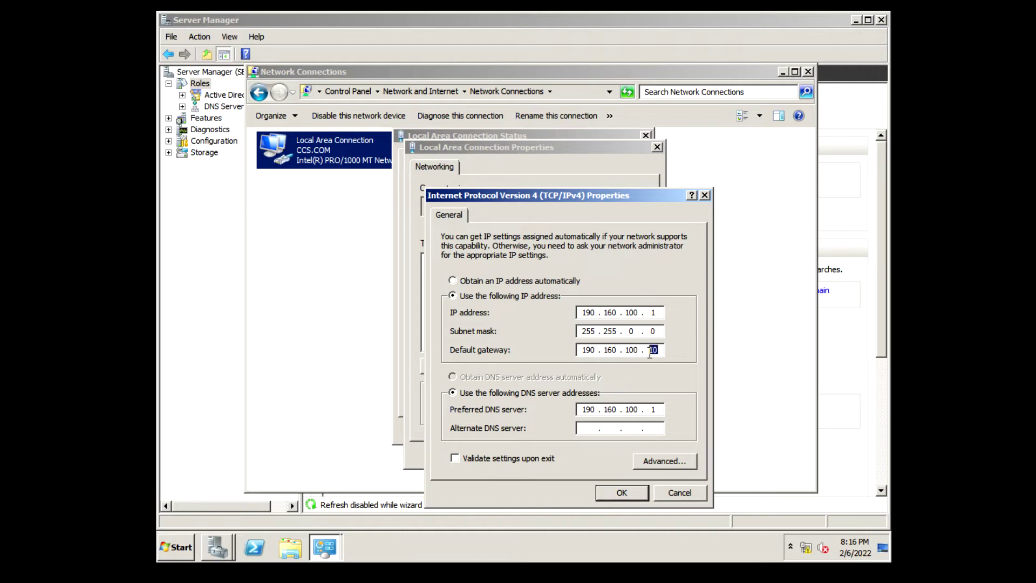
click(677, 491)
click(649, 460)
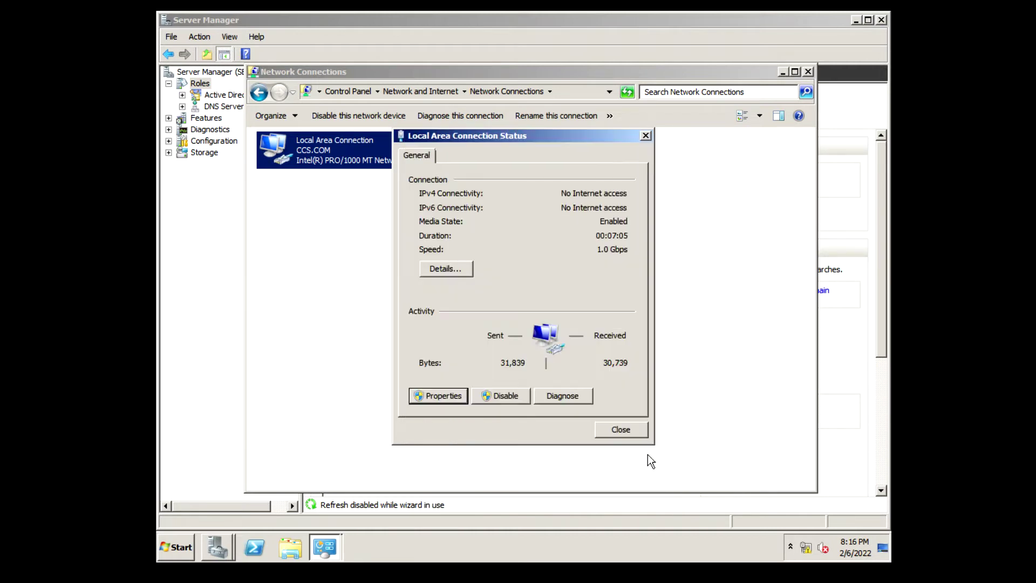
click(621, 429)
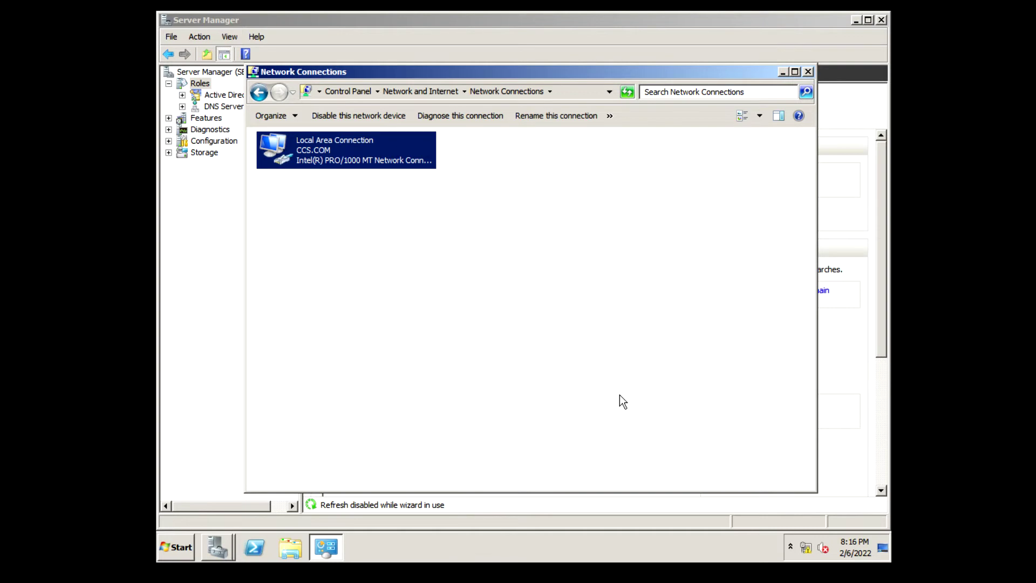
key(alt+Tab)
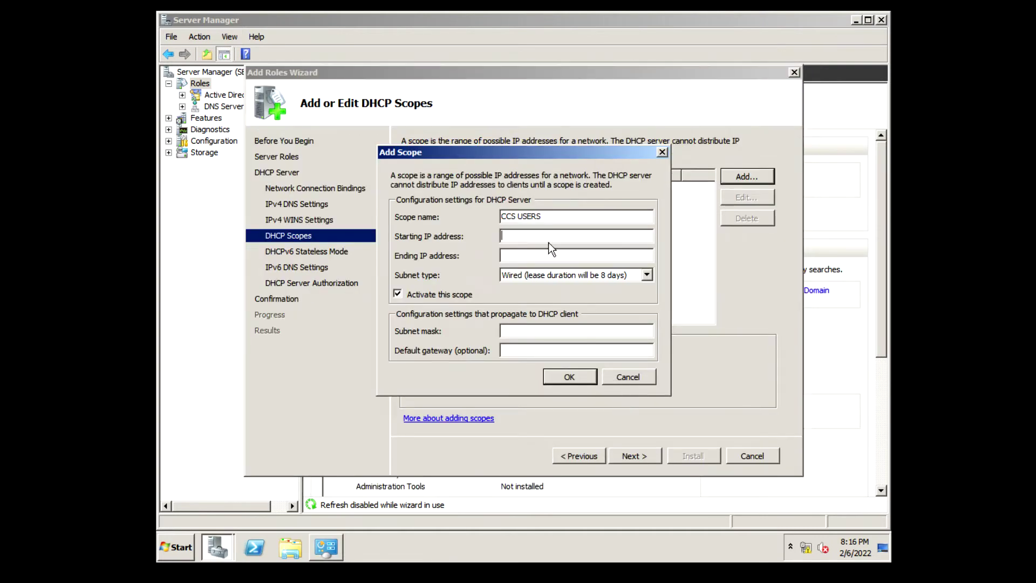
Give the CCS USERS scope the range 190.160.100.20 to 190.160.100.50 and save it
text(190)
text(.160)
text(.100.)
text(.)
text(20)
key(Tab)
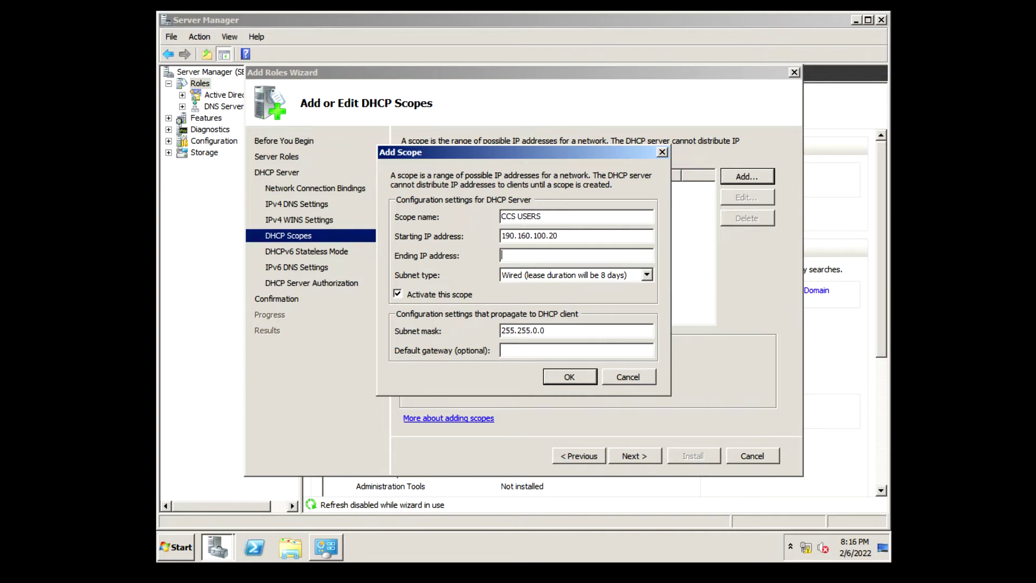
text(190.160.100.50)
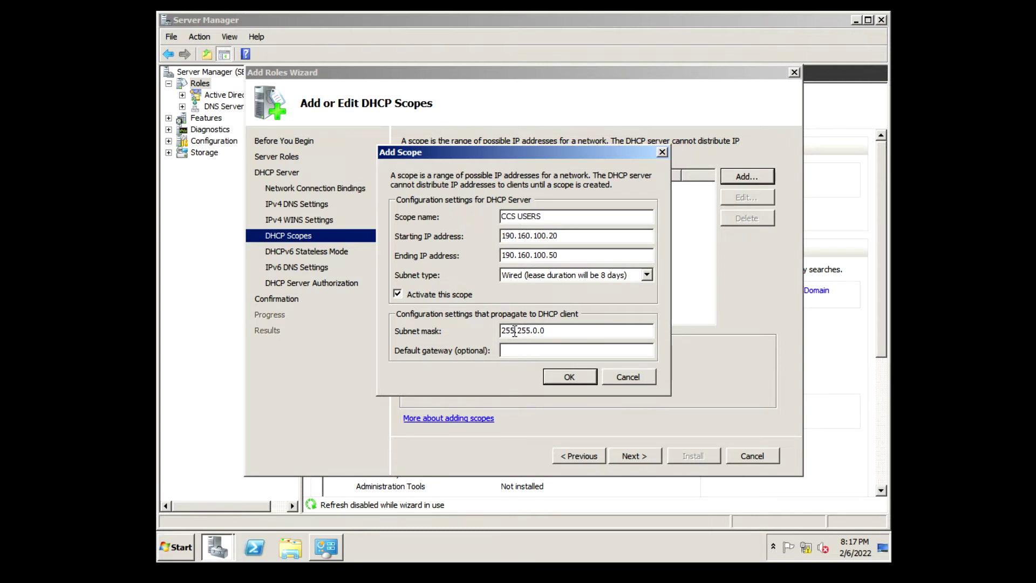
click(565, 377)
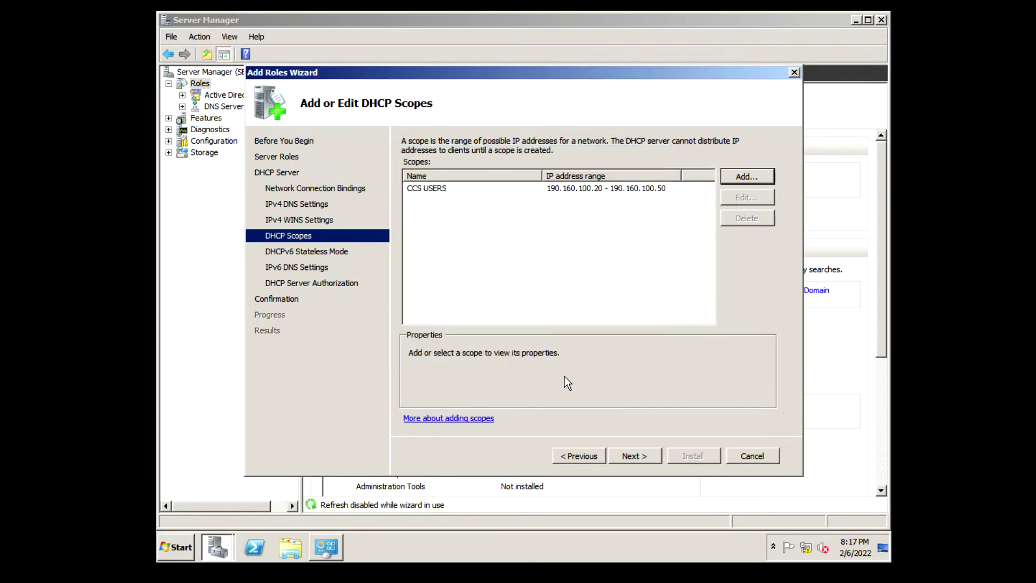
Disable DHCPv6 stateless mode and keep current credentials for authorization
click(589, 189)
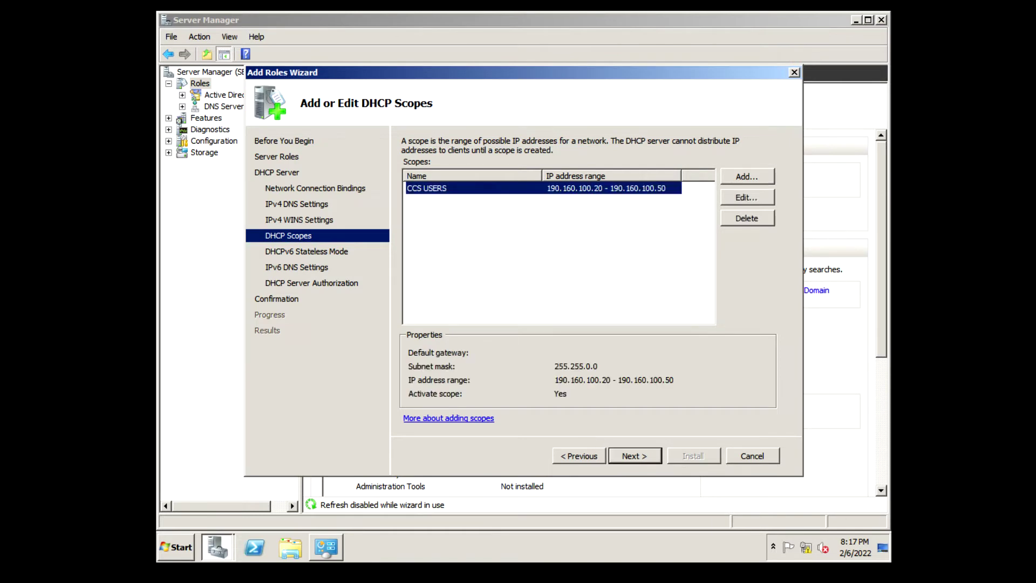
click(635, 457)
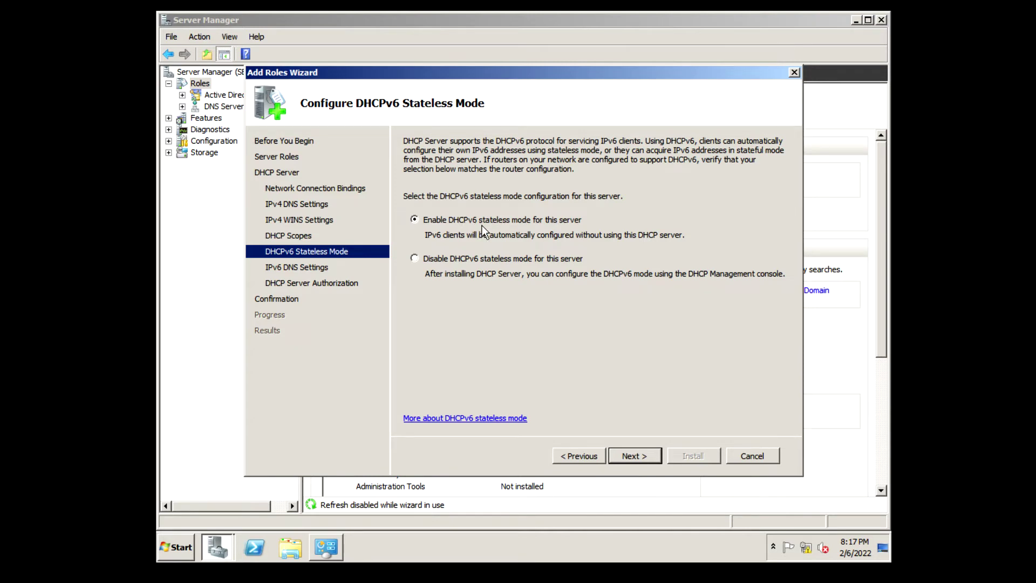
click(423, 258)
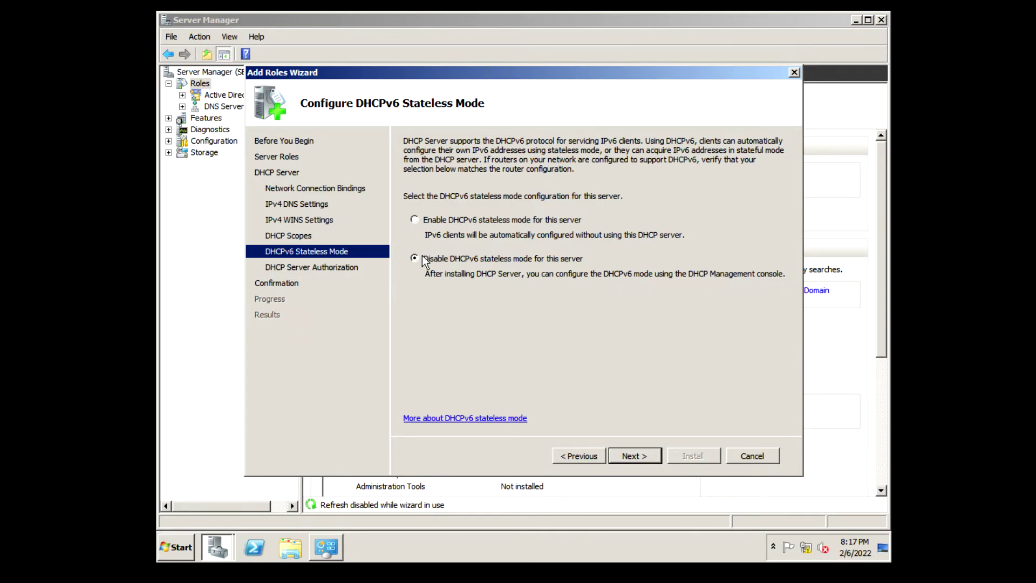
click(626, 457)
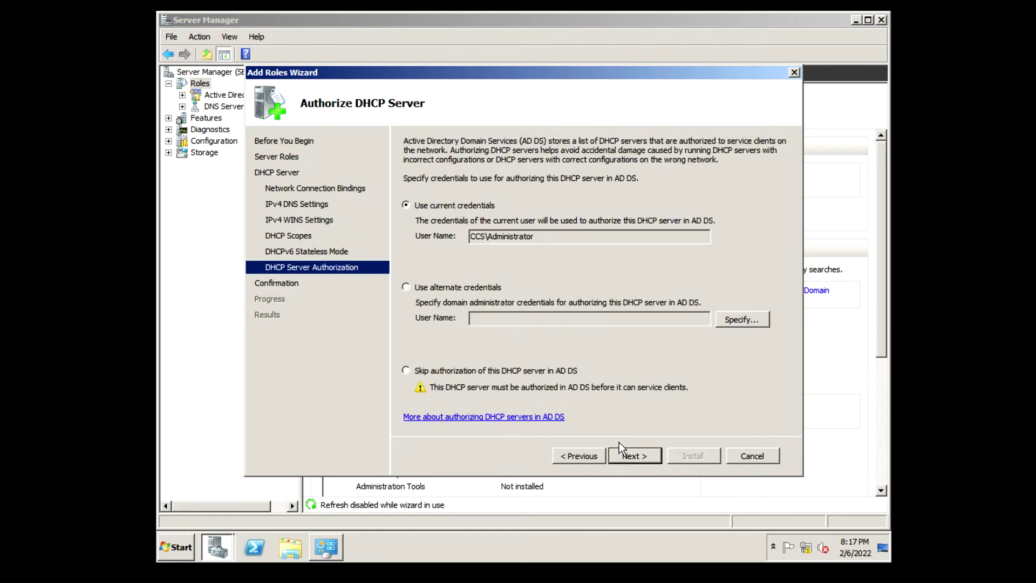
click(631, 455)
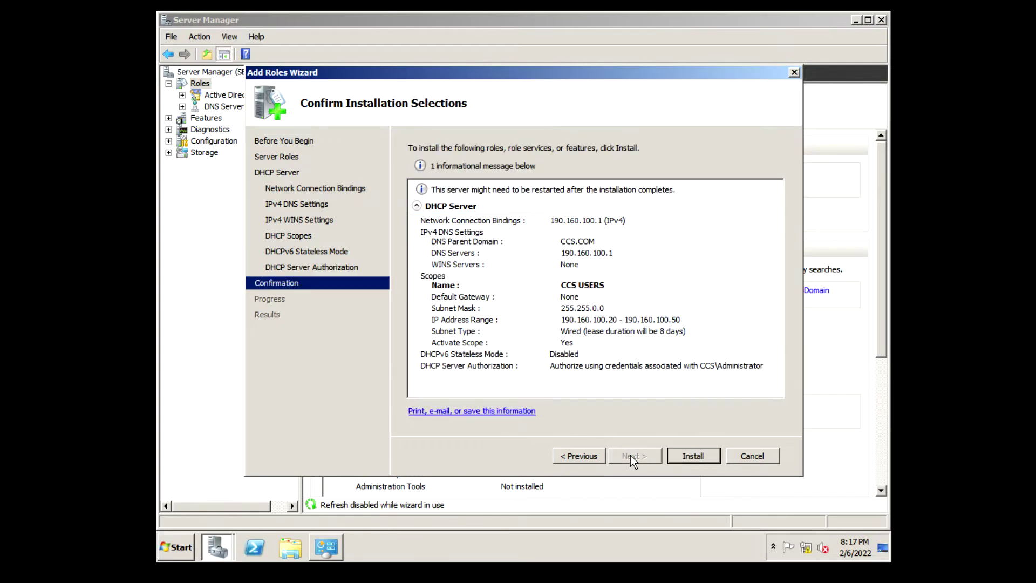
Install the DHCP Server role and wait for the Installation Results page
click(685, 455)
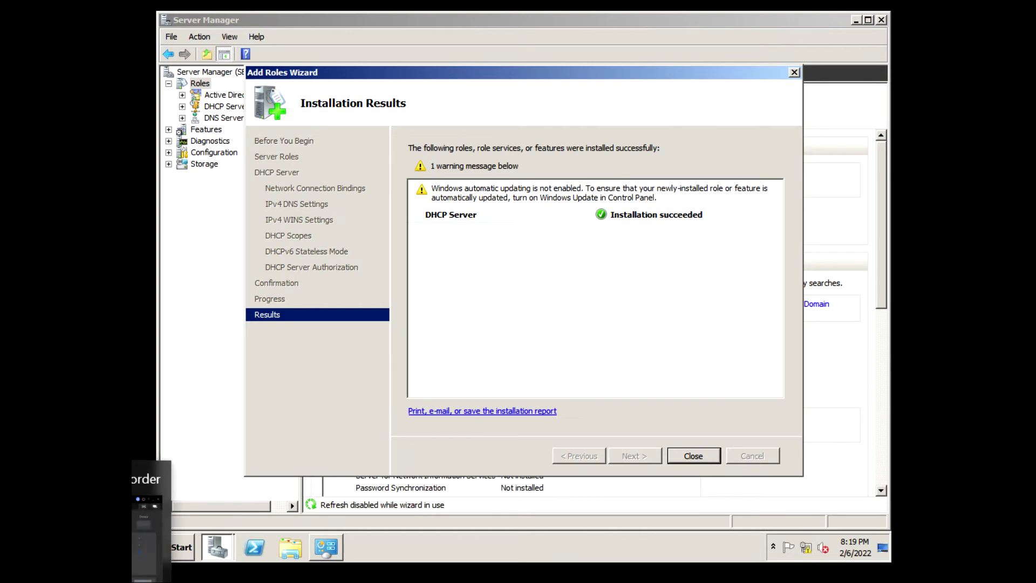
Close the wizard and expand DHCP Server > server.ccs.com > IPv4 > CCS scope in the tree
click(693, 457)
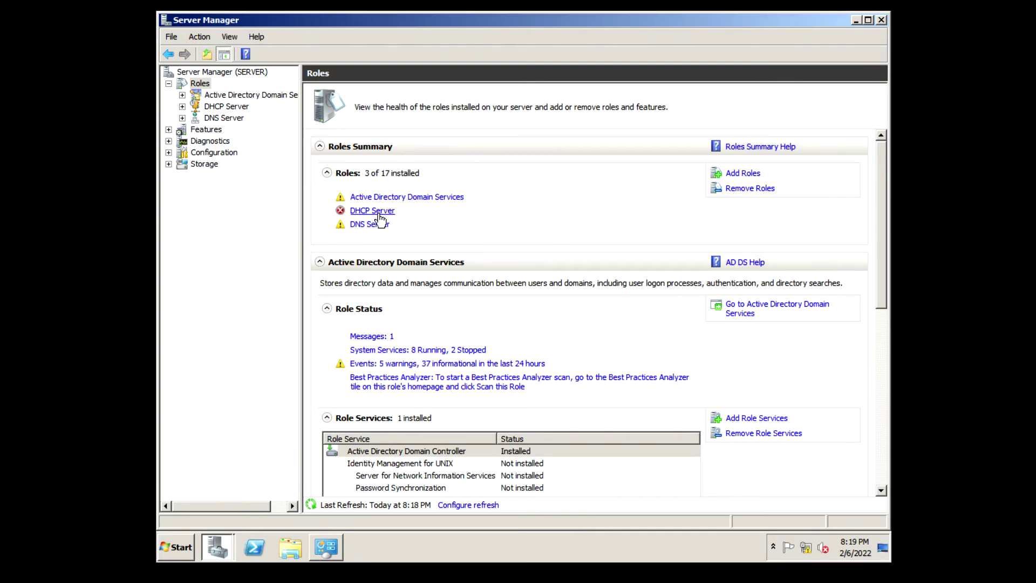
click(379, 214)
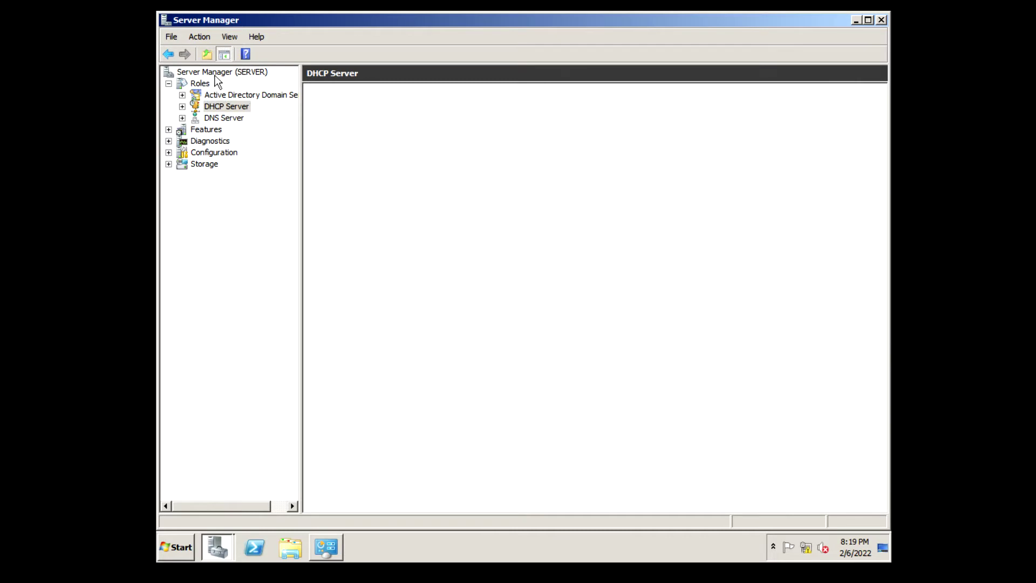
click(182, 106)
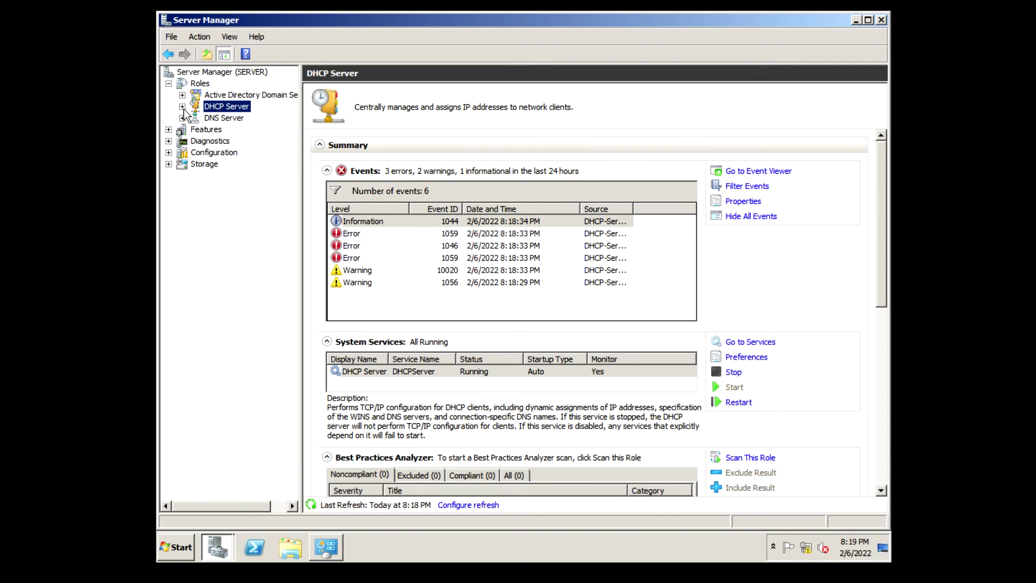
click(183, 106)
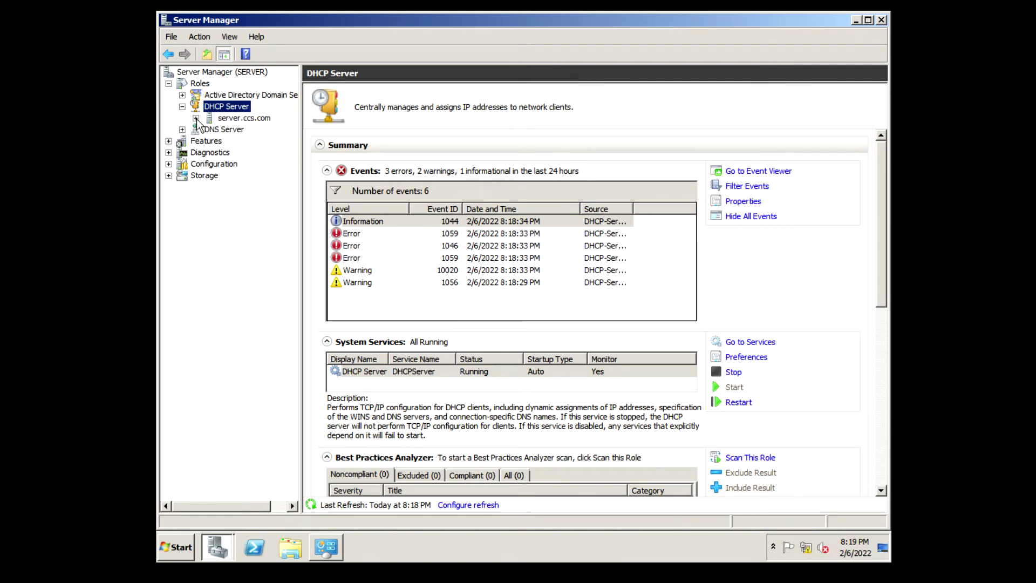
click(196, 118)
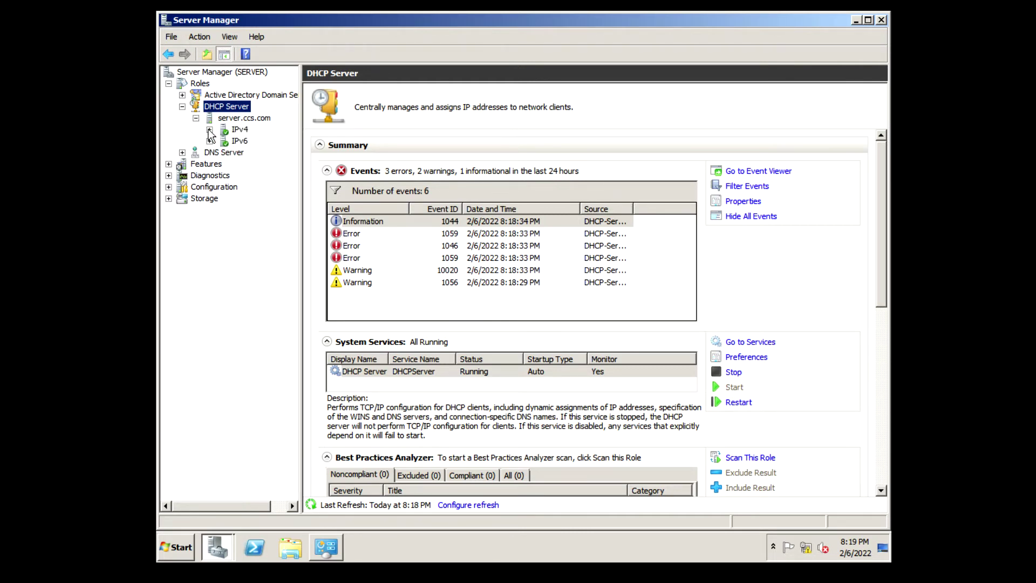
click(210, 130)
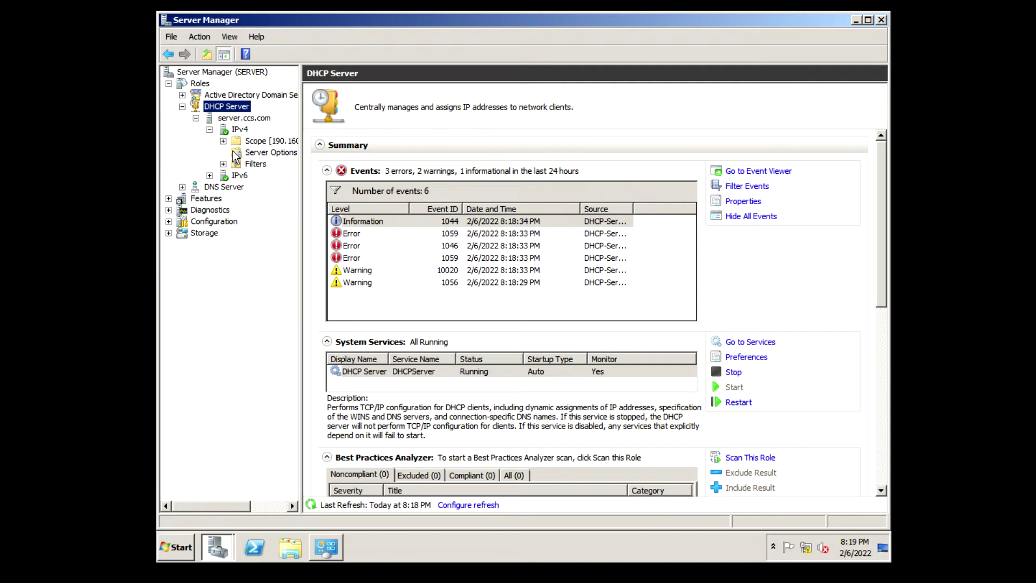
click(223, 141)
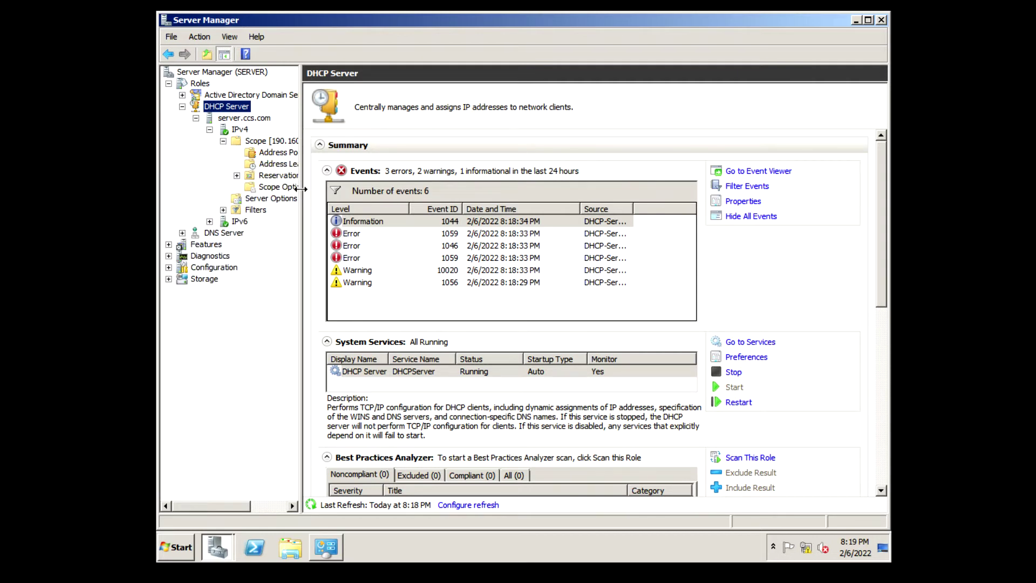
drag(302, 190, 339, 195)
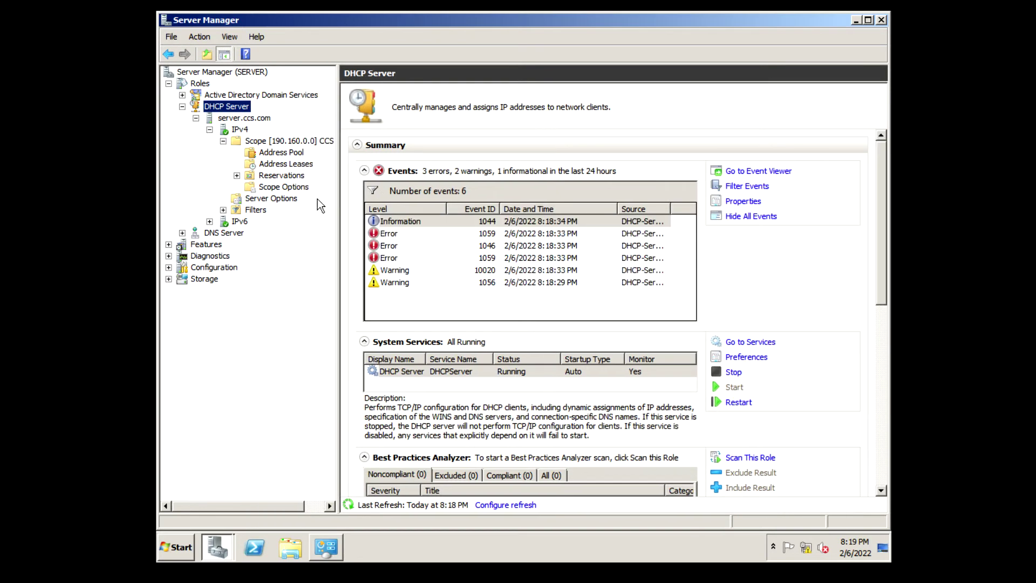
click(269, 165)
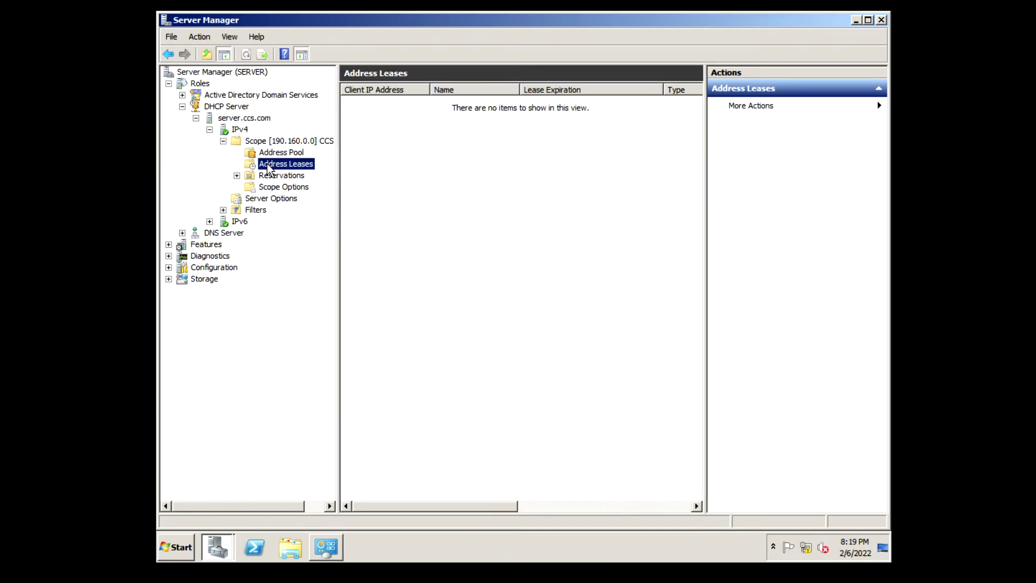
click(424, 154)
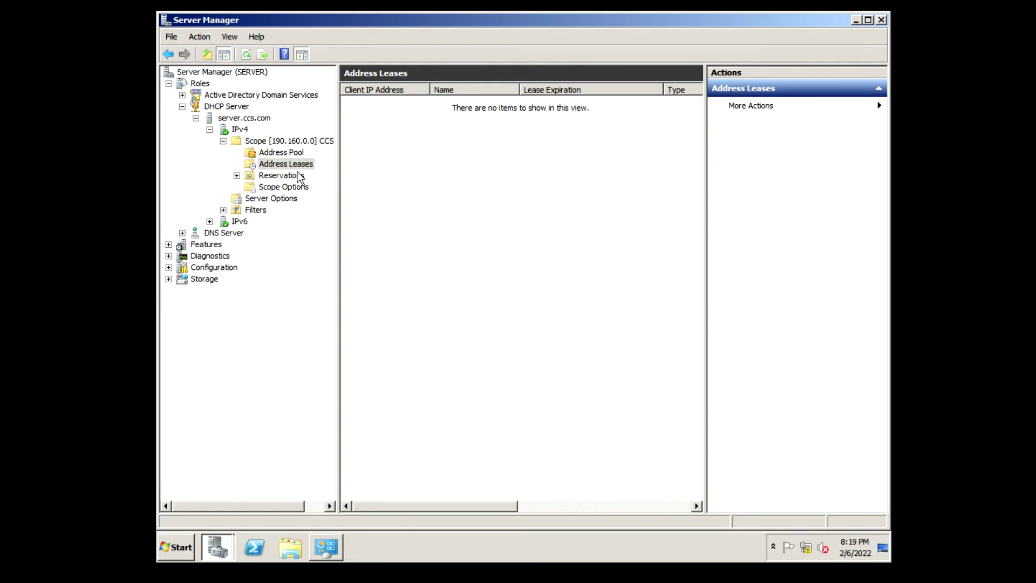
right_click(441, 172)
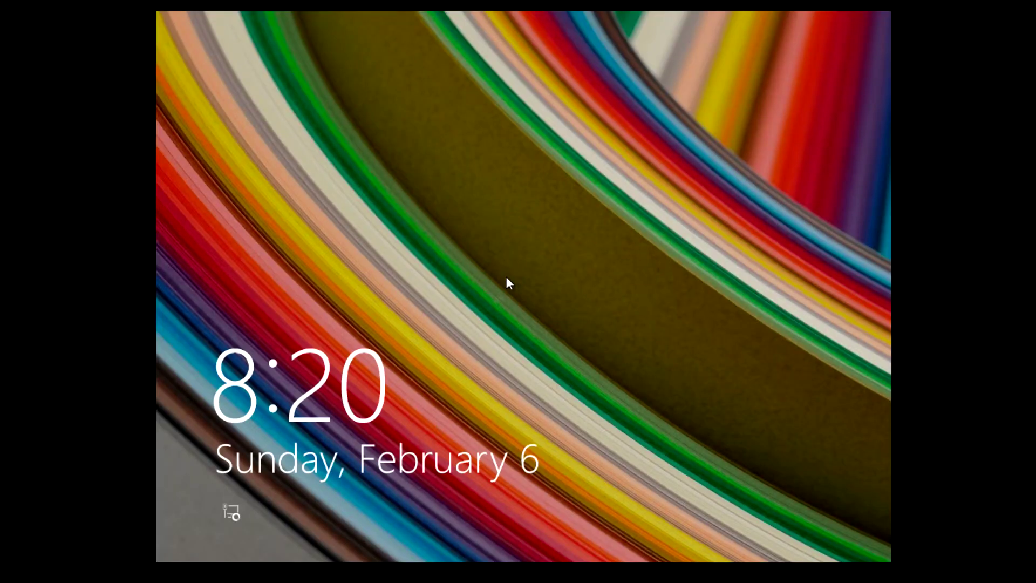
Sign in to the COM1 client with the domain user's password
click(506, 276)
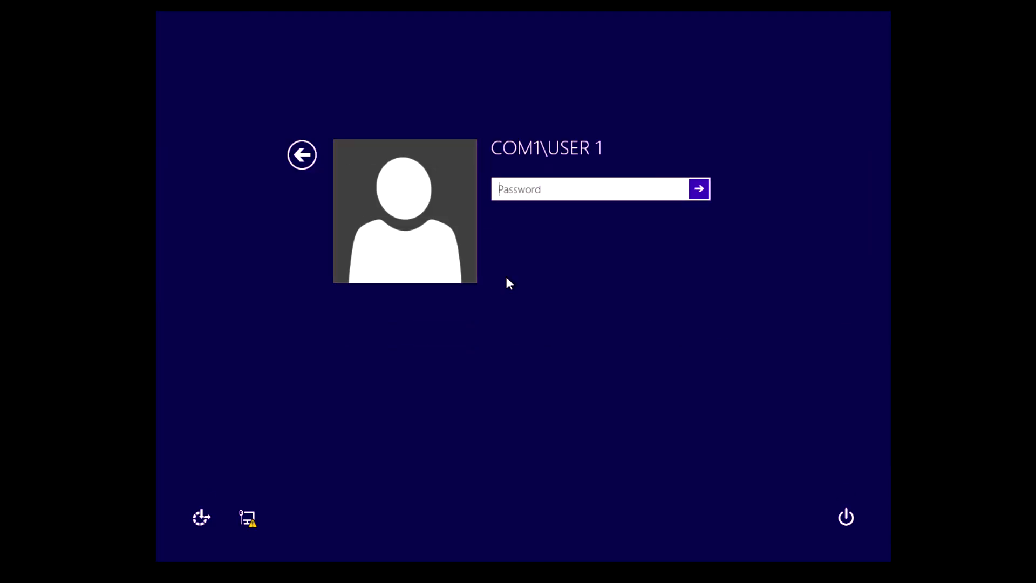
text(12)
key(BackSpace)
key(BackSpace)
key(Return)
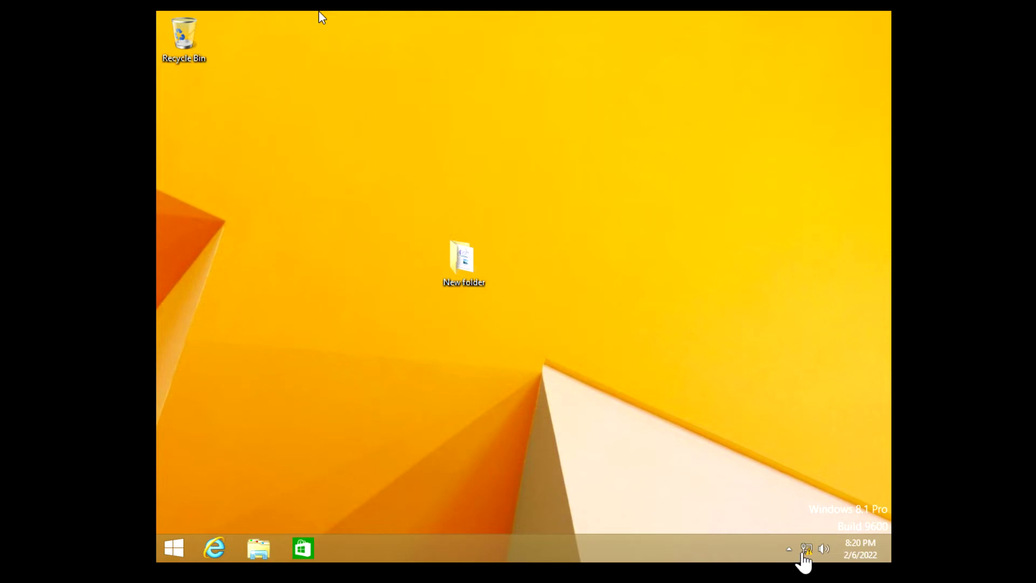
Open Ethernet0's connection properties from the Network and Sharing Center
right_click(802, 547)
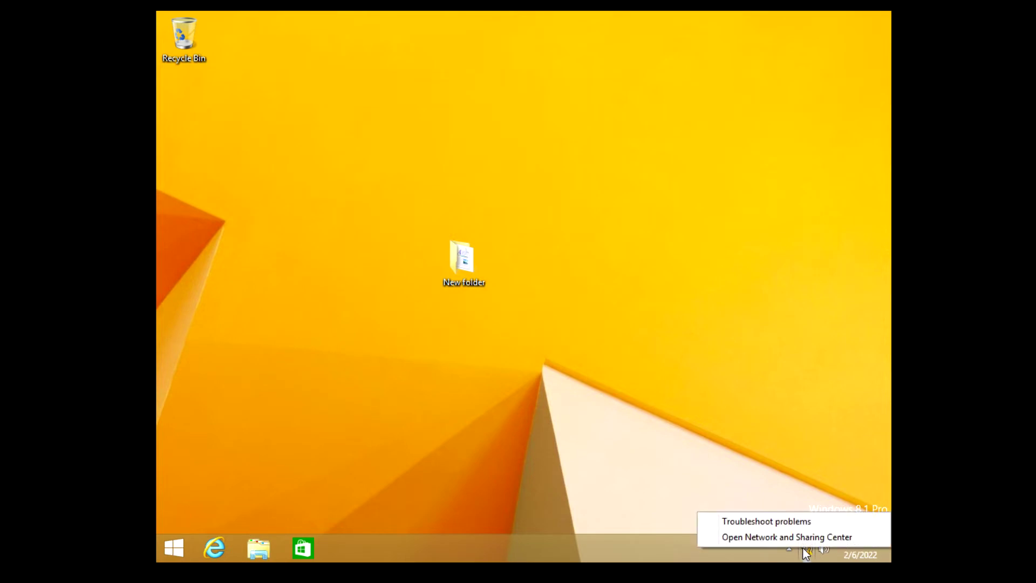
key(Escape)
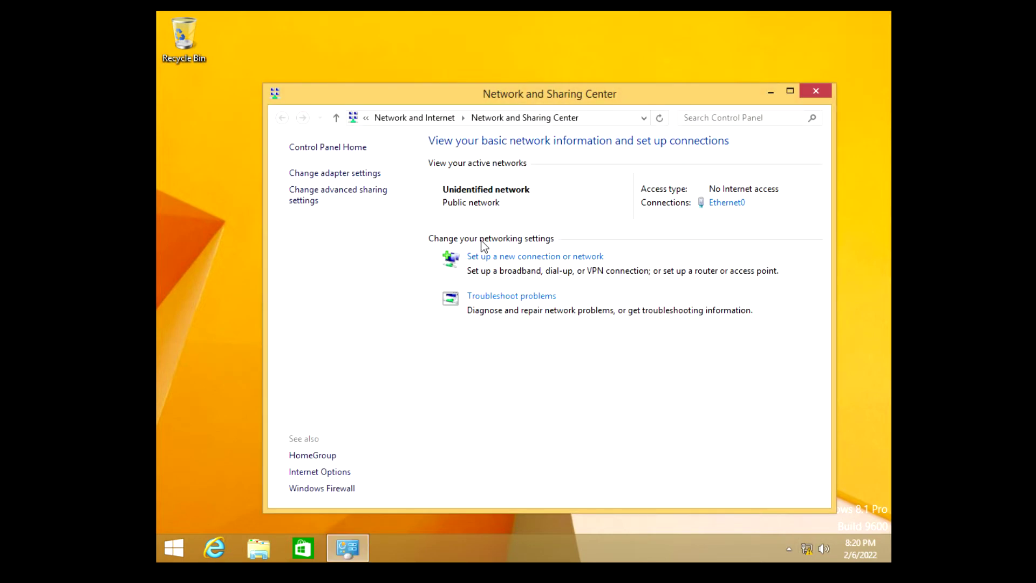
click(336, 177)
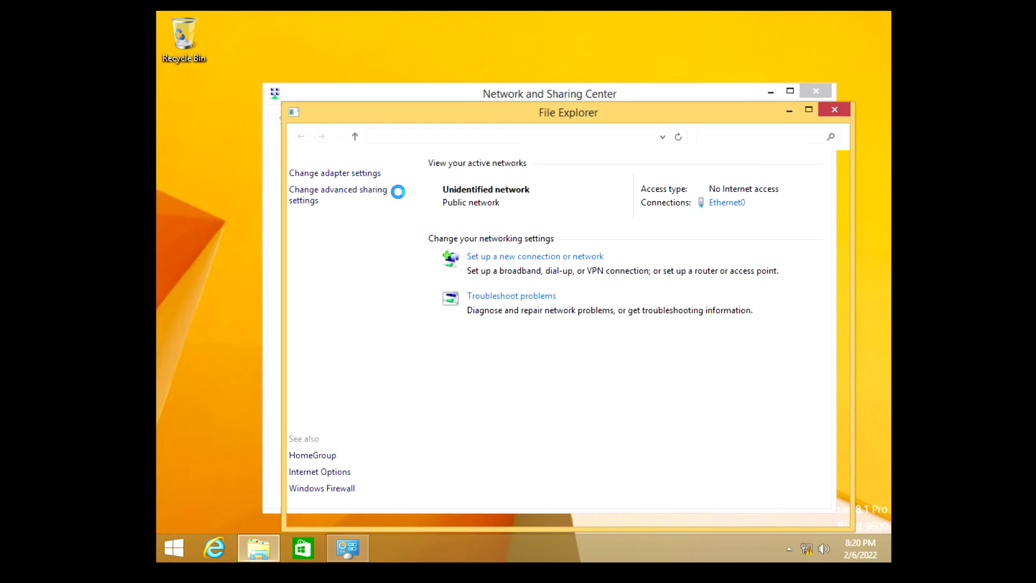
double_click(527, 208)
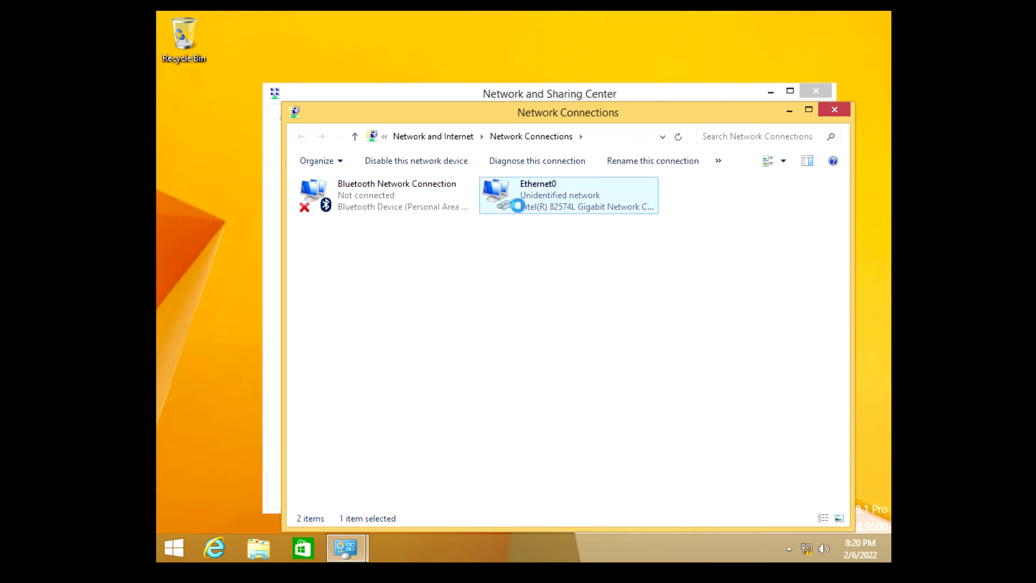
click(443, 399)
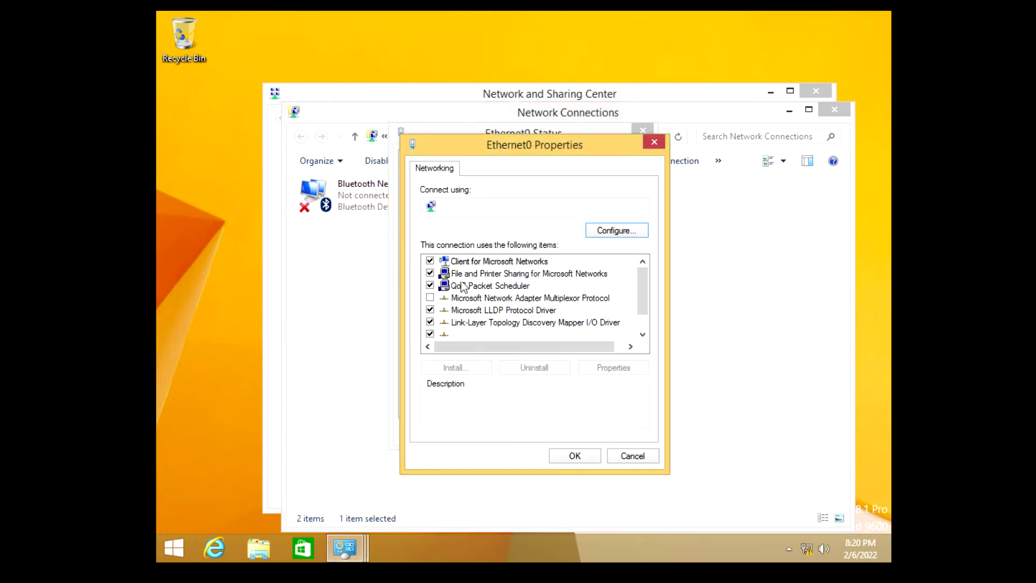
Switch Ethernet0's IPv4 to obtain IP and DNS automatically, apply, and close the windows
scroll(510, 322, down, 1)
double_click(506, 336)
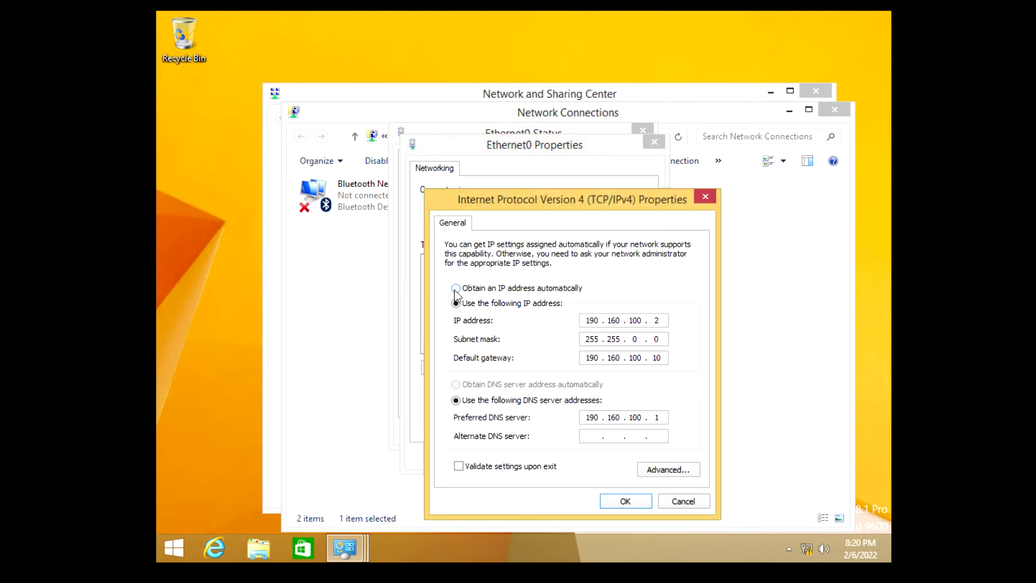
click(456, 289)
click(456, 384)
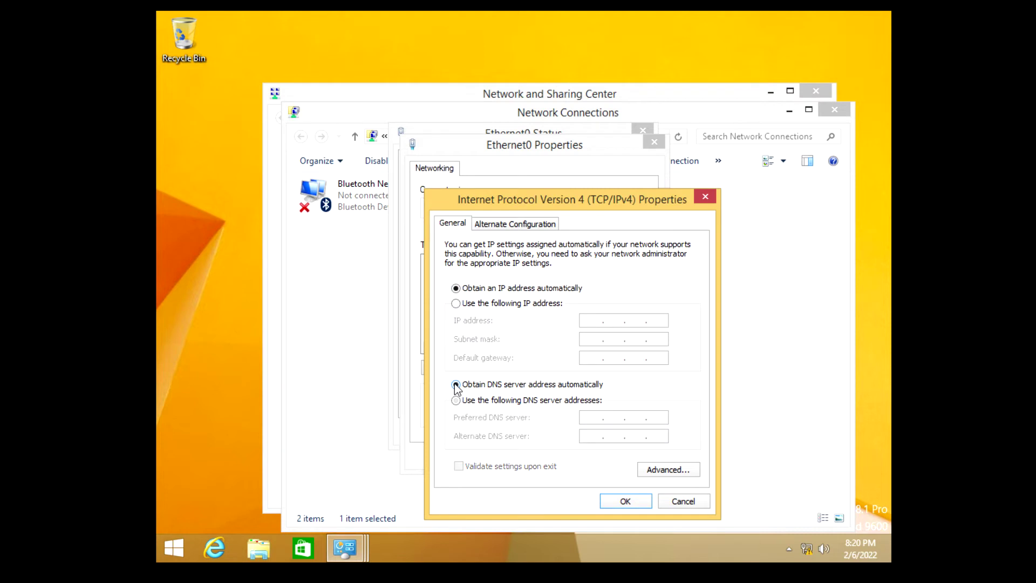
click(616, 499)
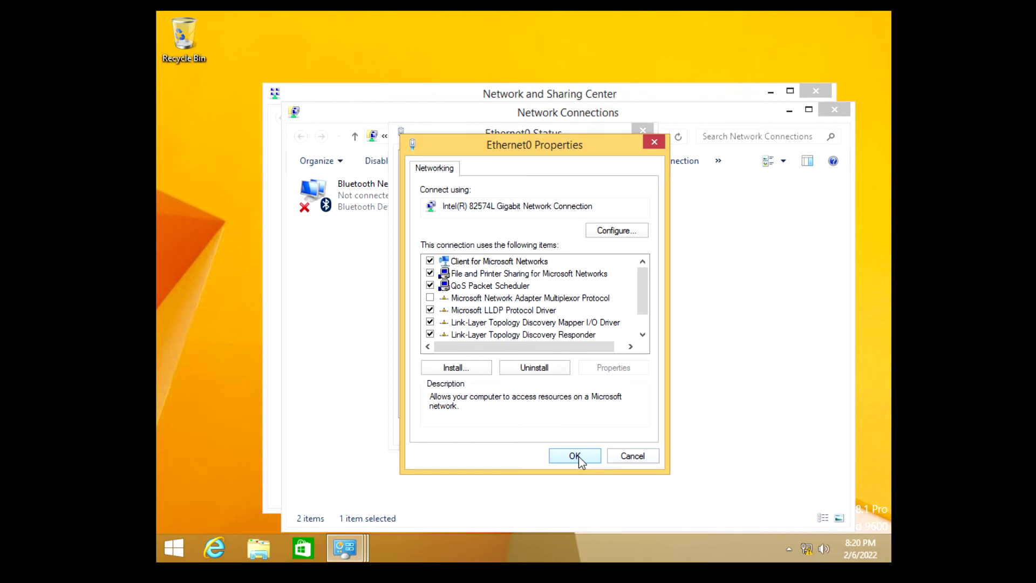
click(562, 459)
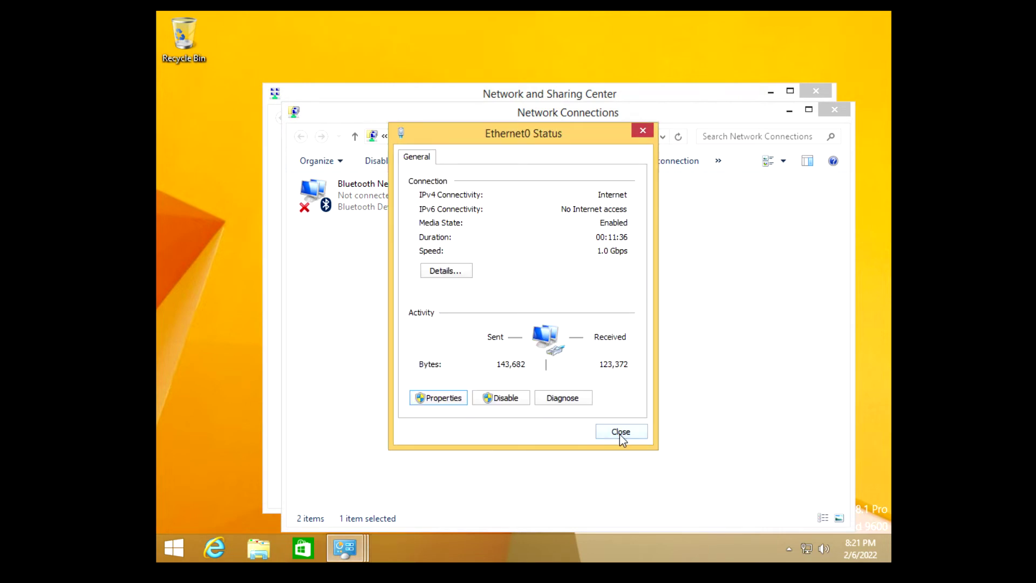
click(621, 432)
click(835, 110)
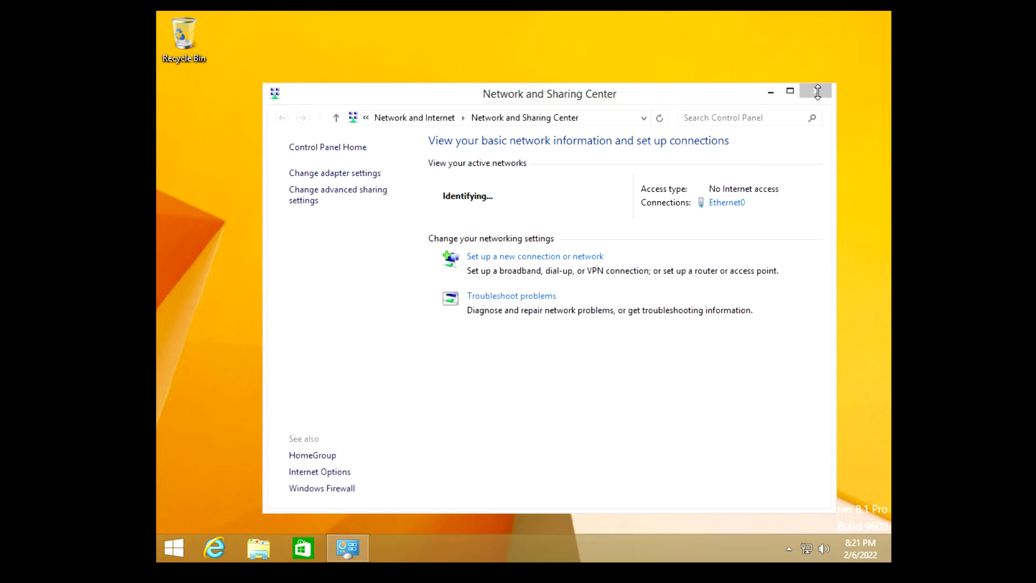
Close the client's Network and Sharing Center and refresh its desktop
click(817, 91)
right_click(750, 147)
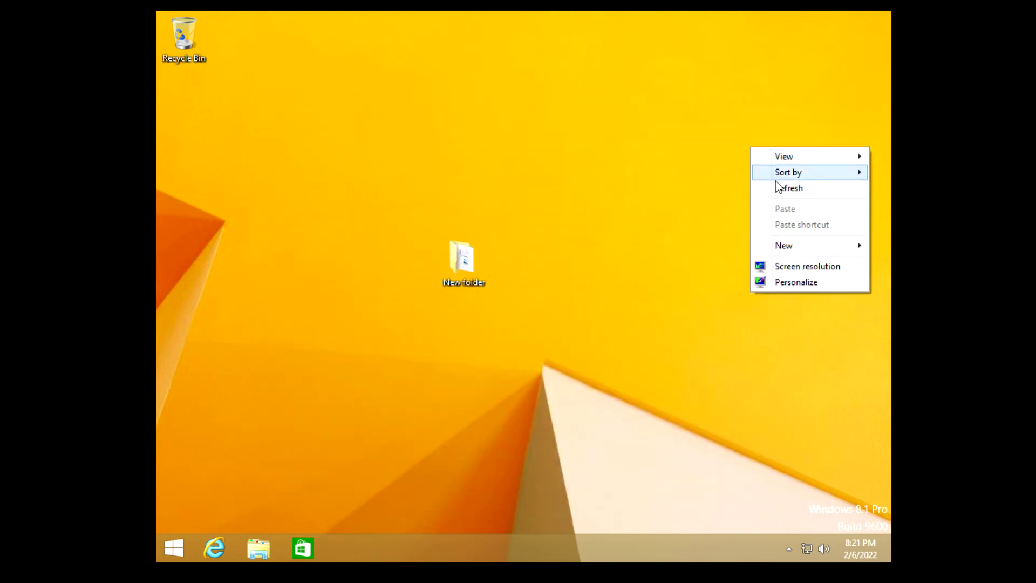
click(782, 185)
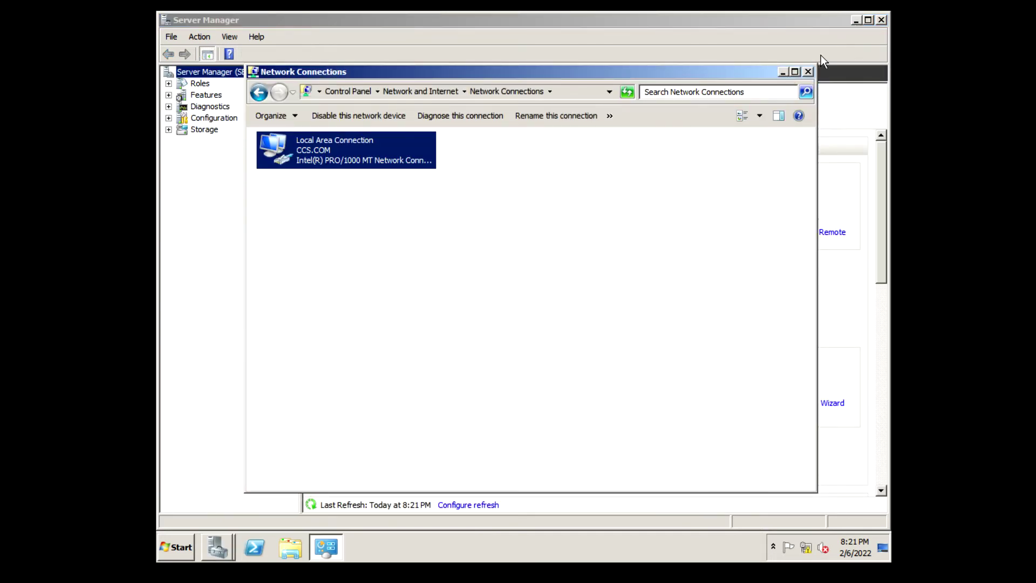
On the server, close Network Connections, refresh the desktop and reopen Server Manager
click(812, 71)
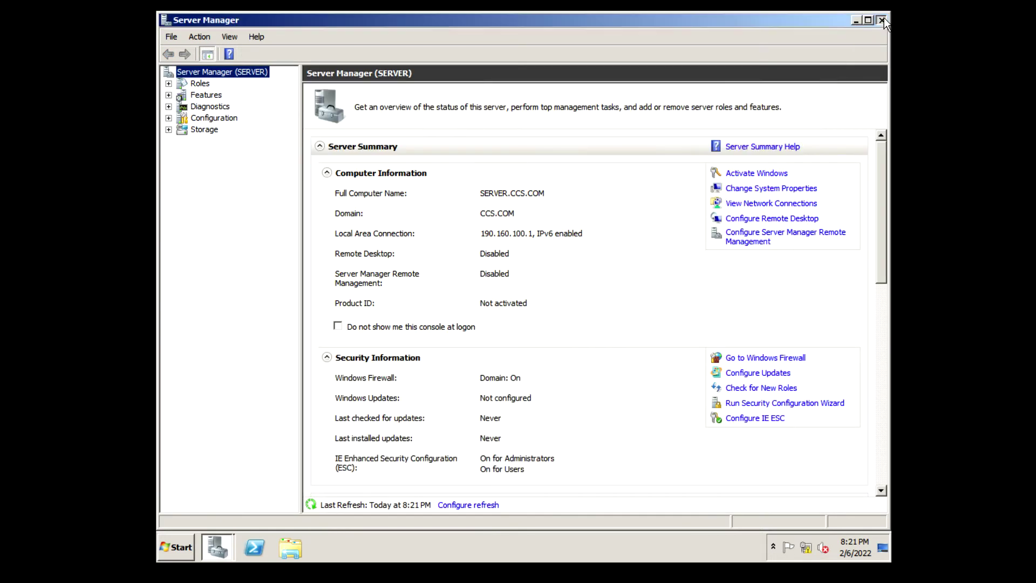
click(883, 19)
right_click(784, 81)
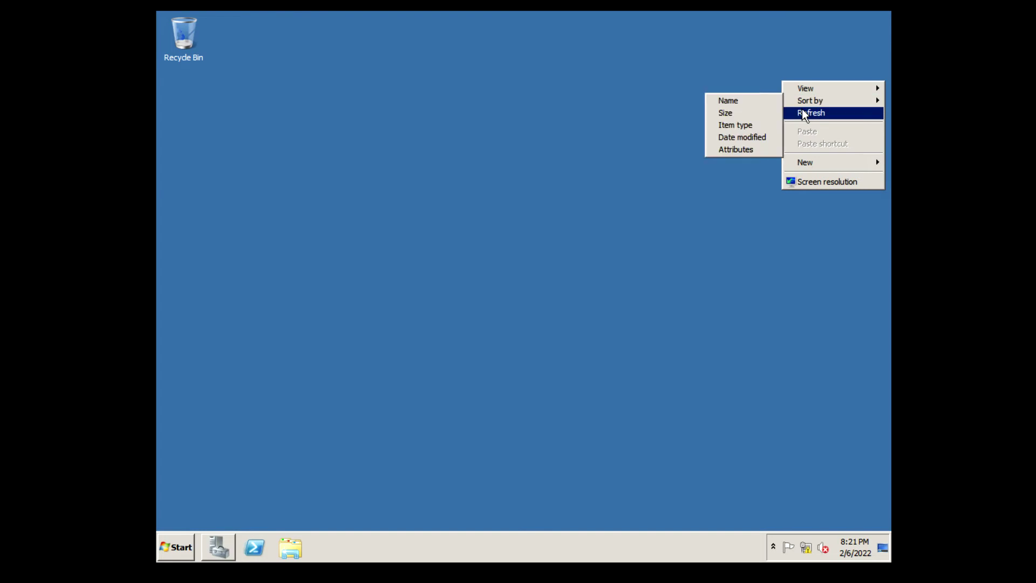
click(801, 111)
click(212, 546)
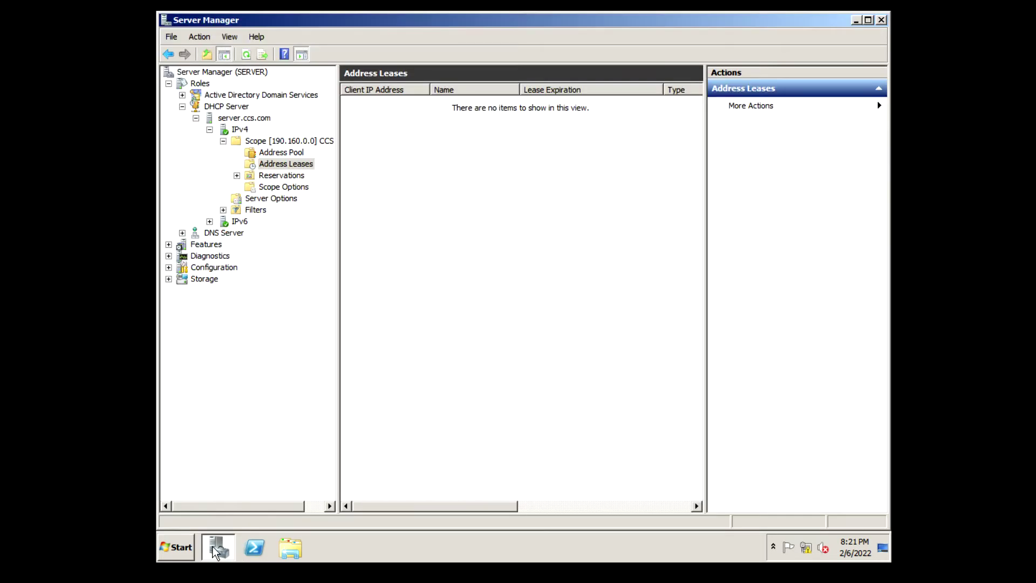
click(880, 20)
right_click(307, 389)
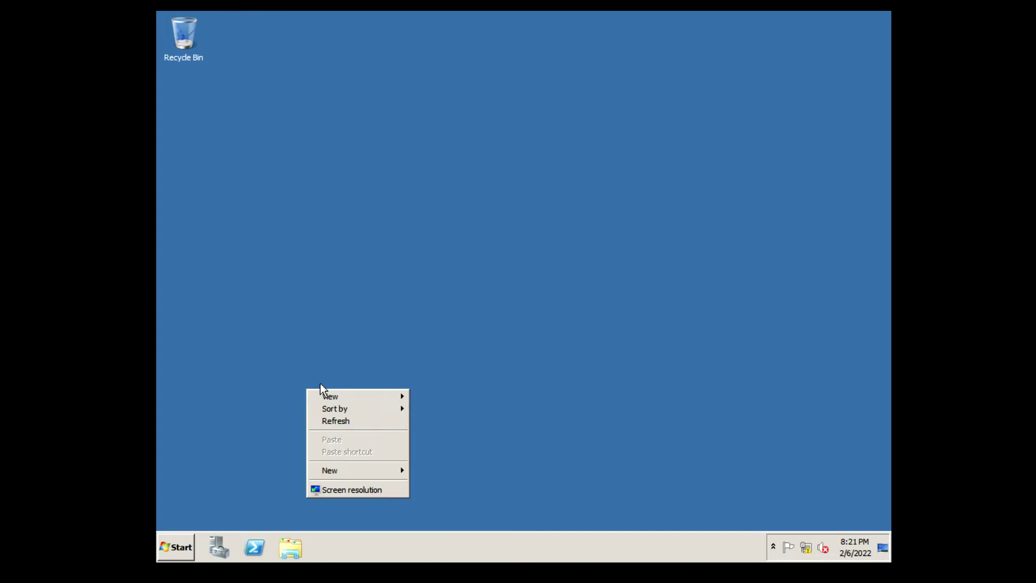
click(332, 422)
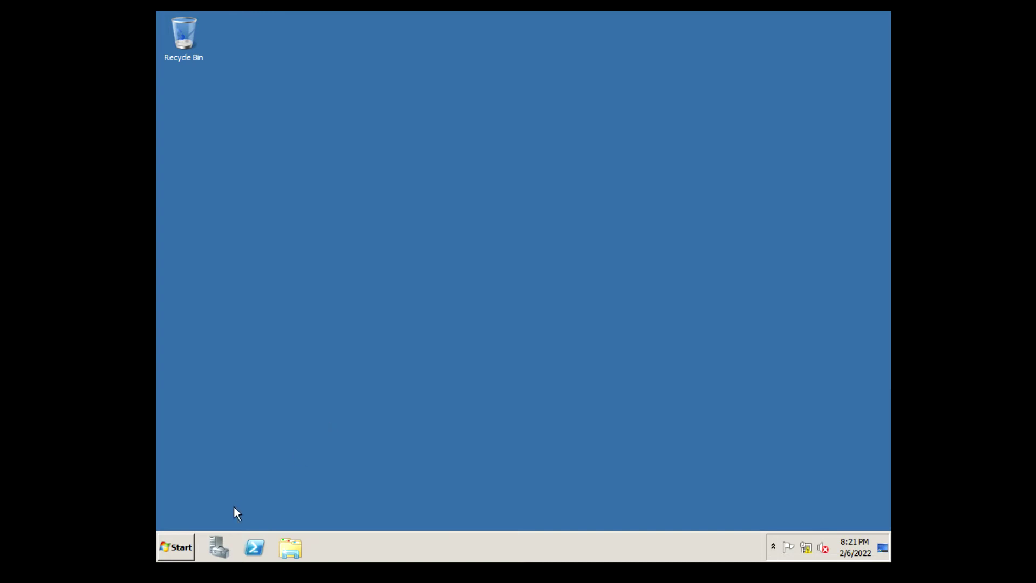
click(217, 547)
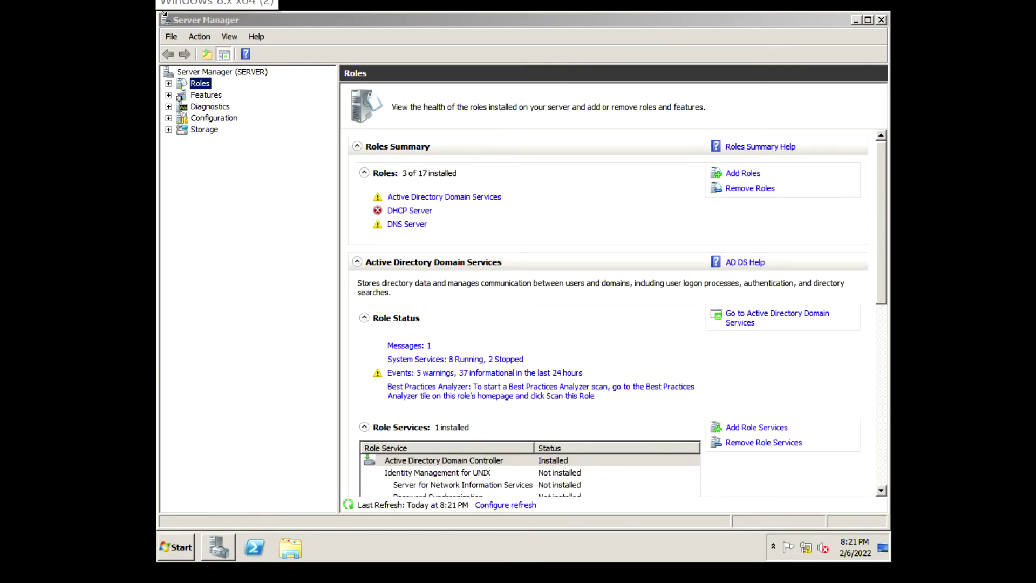
Expand DHCP Server > server.ccs.com > IPv4 > scope and view Address Leases showing COM1.CCS.COM at 190.160.100.20
click(167, 99)
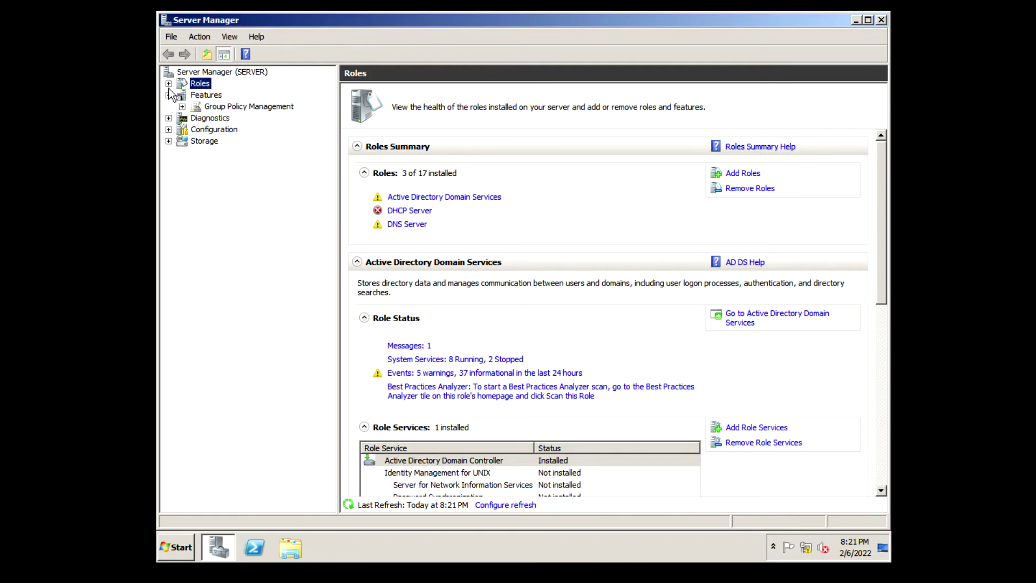
click(168, 83)
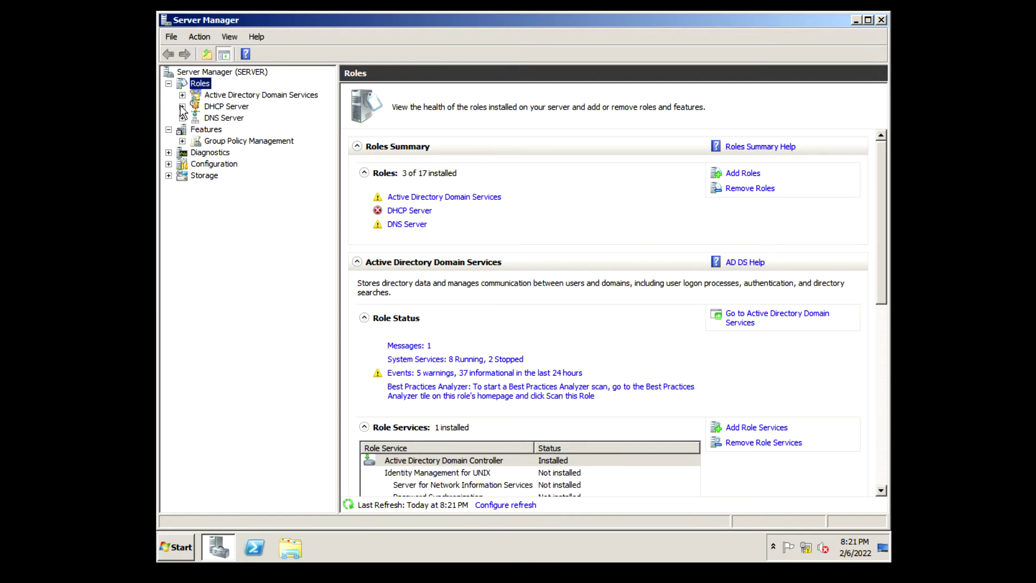
click(182, 106)
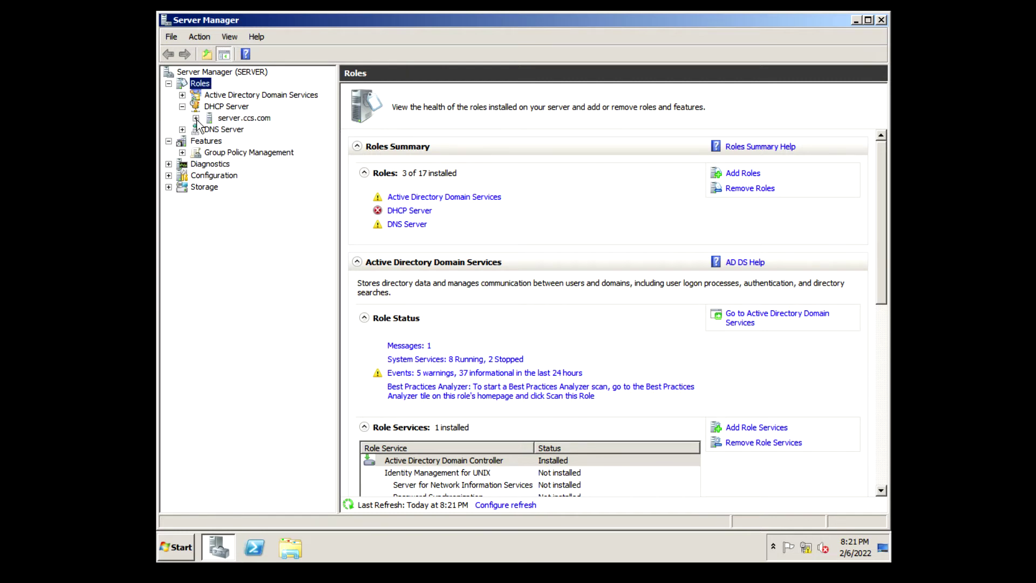
click(196, 118)
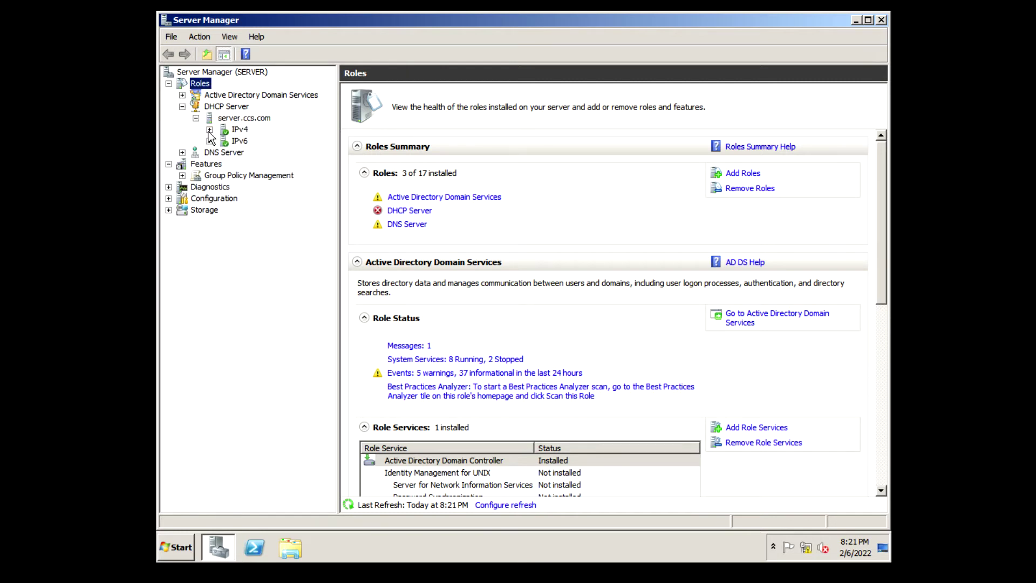
click(210, 130)
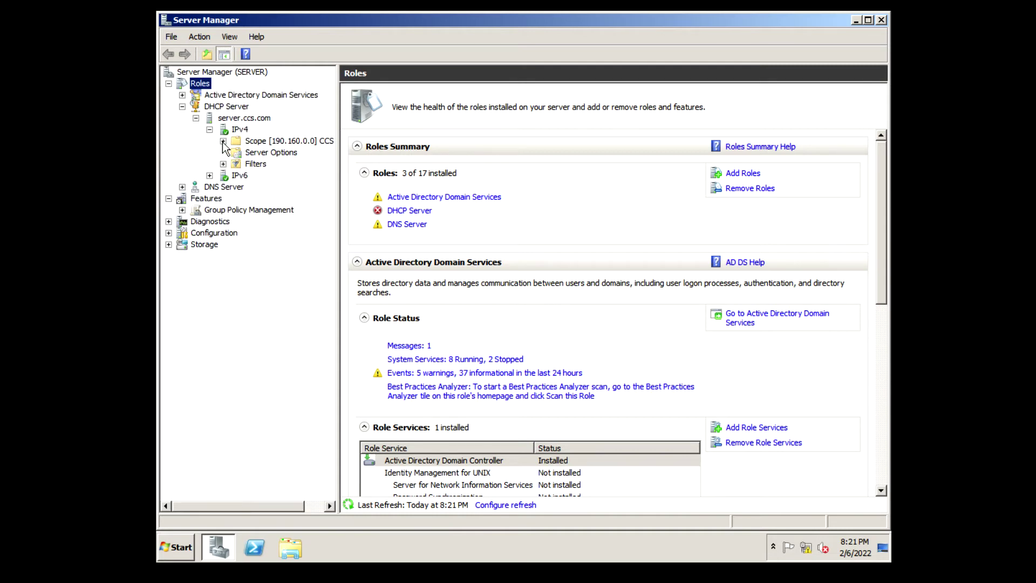
click(223, 142)
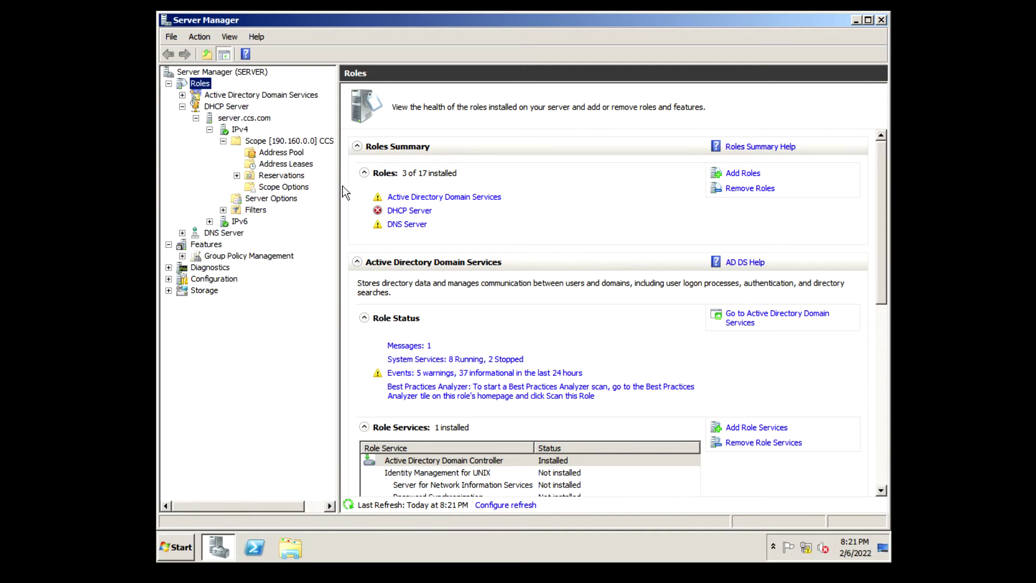
drag(339, 187, 394, 188)
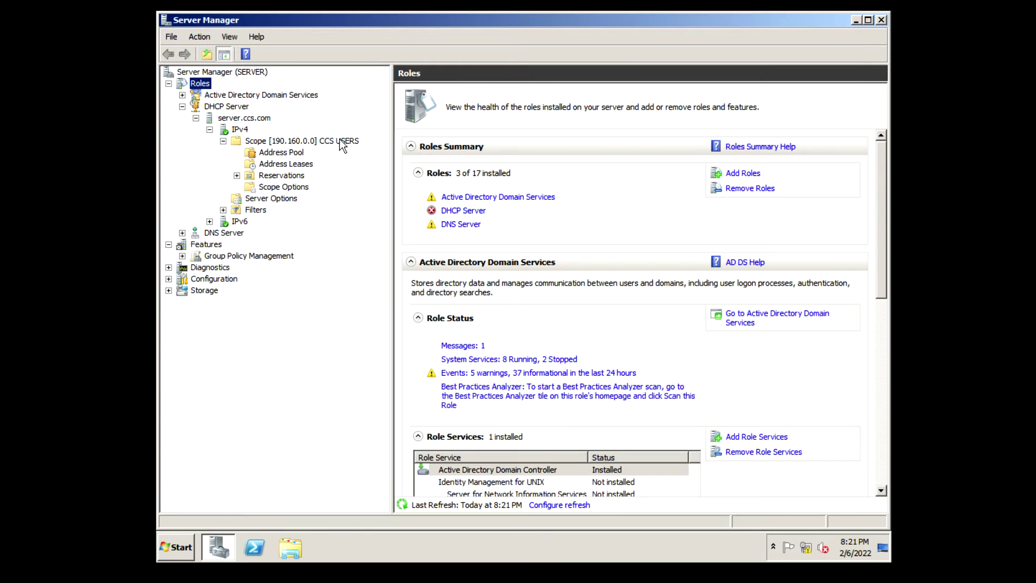
click(284, 164)
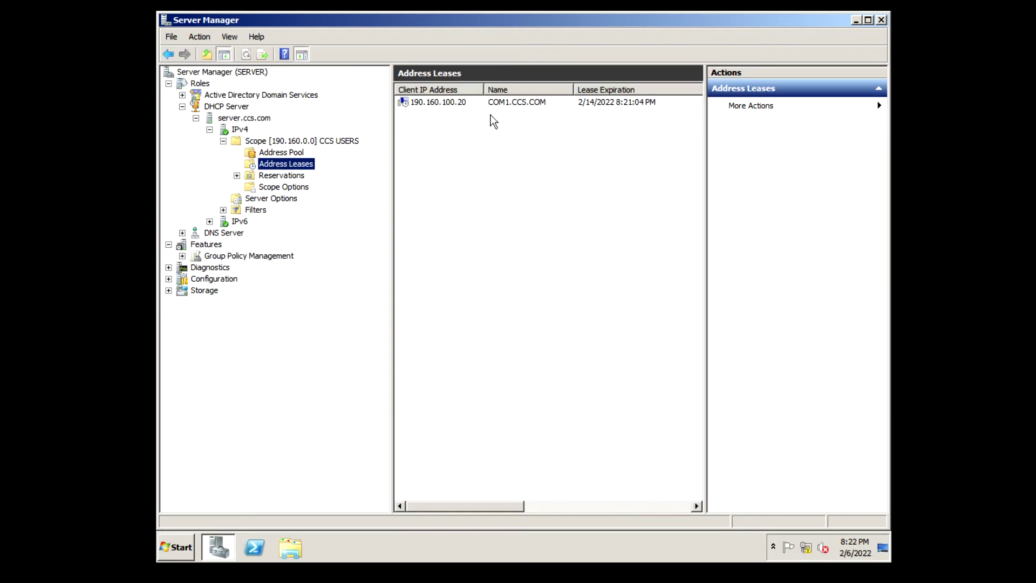
Refresh the address lease list and select COM1.CCS.COM's 190.160.100.20 lease
click(507, 102)
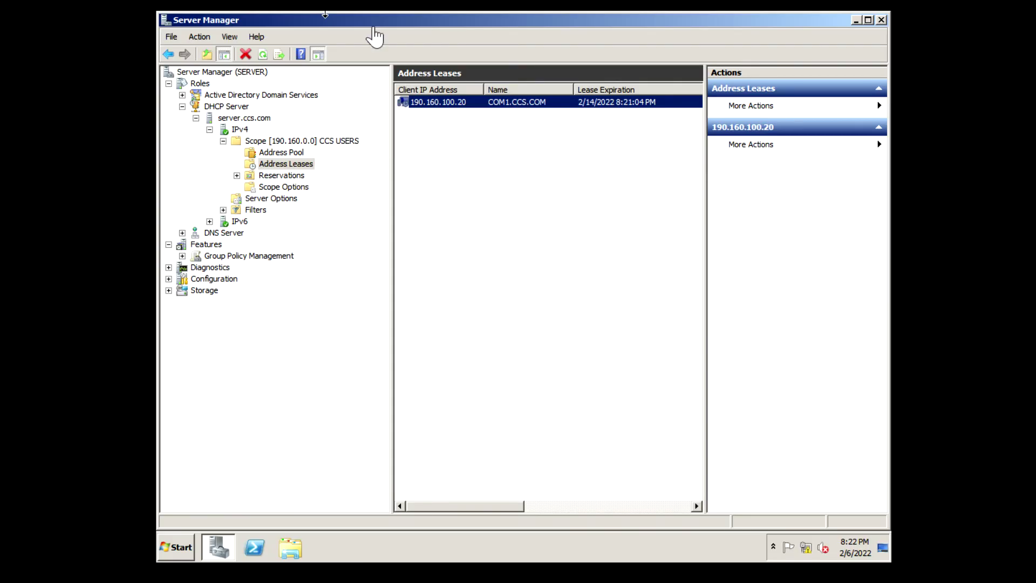
click(442, 126)
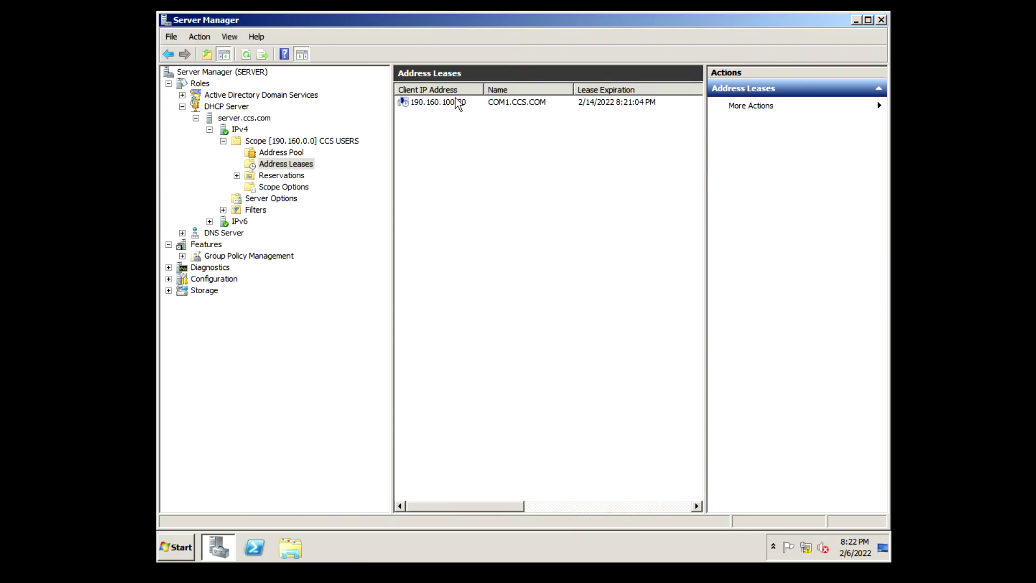
click(456, 103)
click(462, 136)
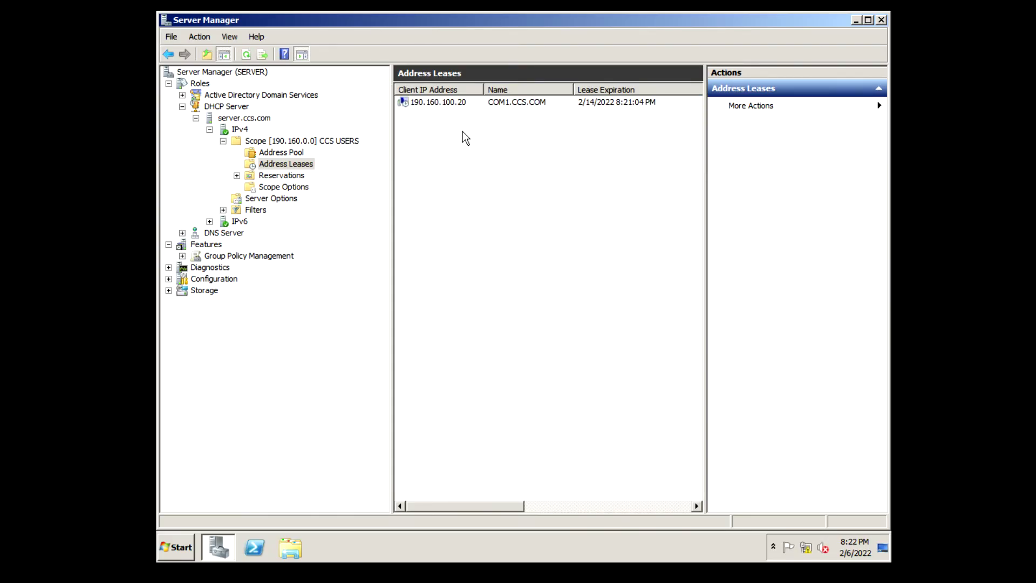
click(449, 106)
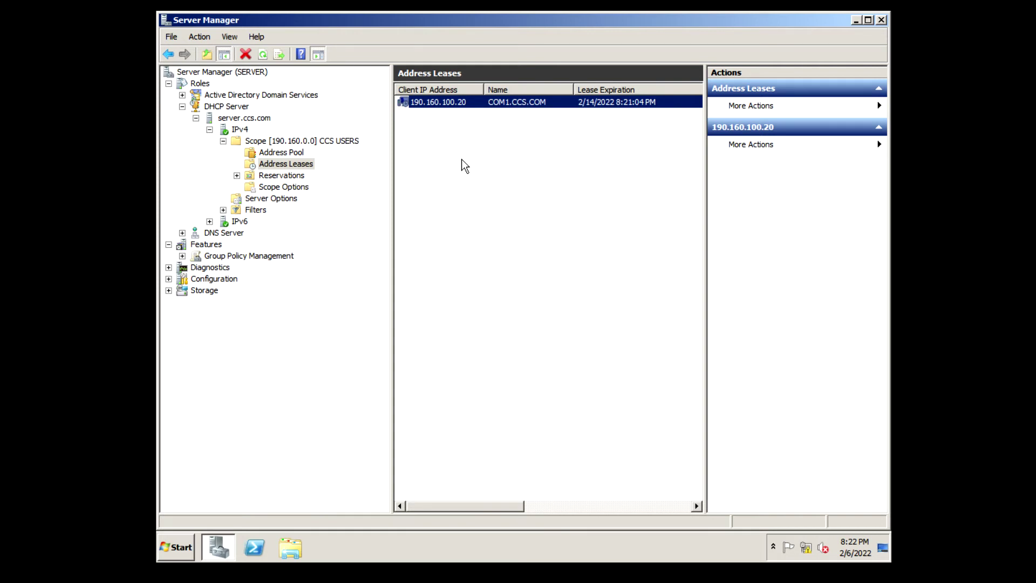
right_click(462, 159)
mouse_move(501, 216)
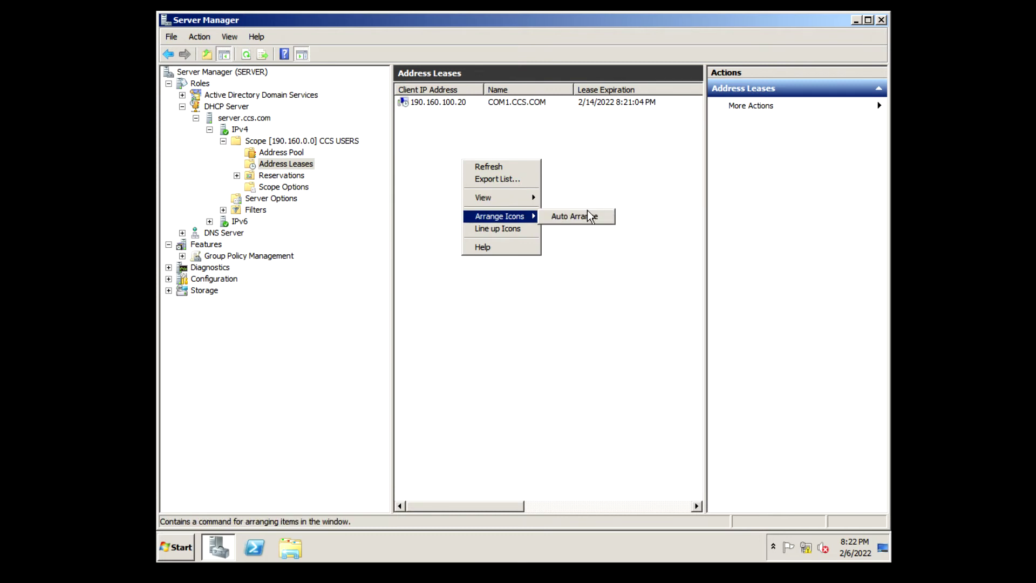
click(517, 167)
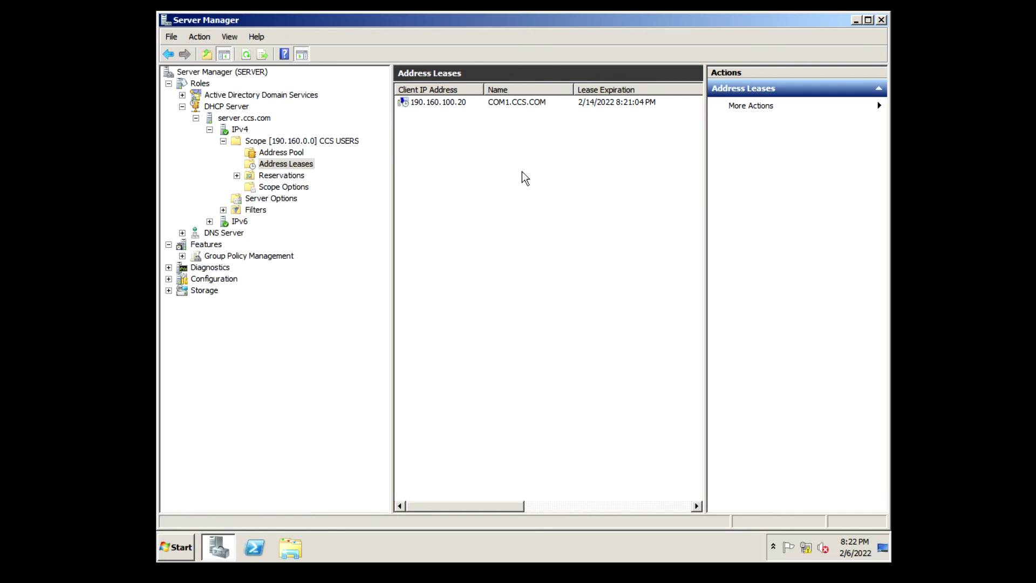
click(449, 103)
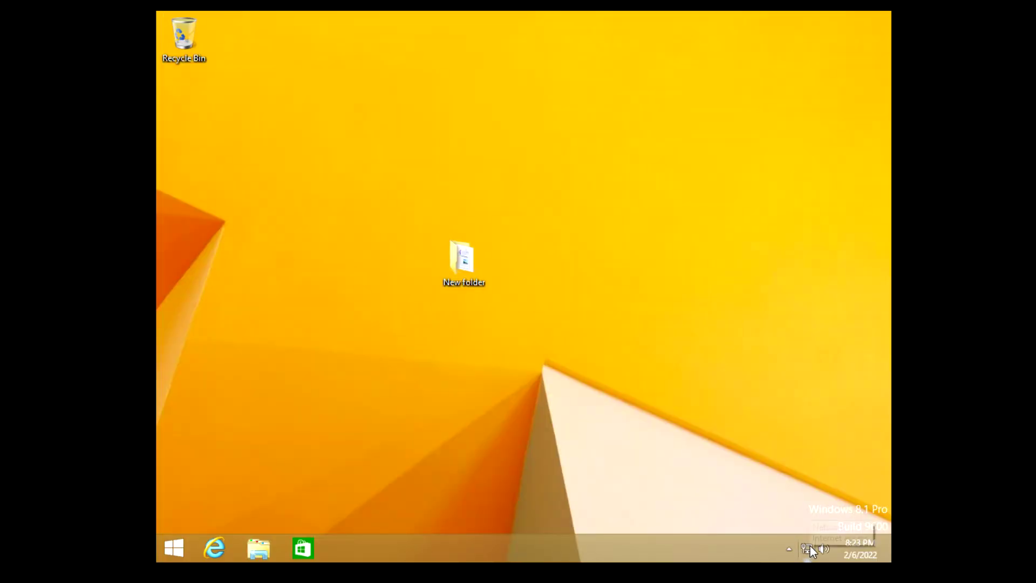
Open Ethernet0's IPv4 properties on the client, showing automatic IP and DNS settings
right_click(806, 546)
click(804, 541)
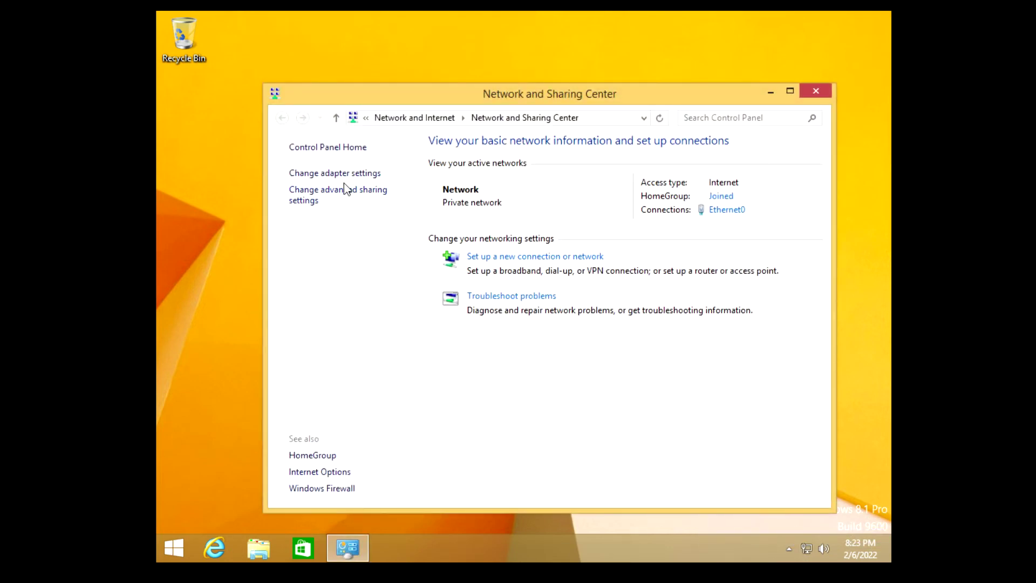
click(340, 174)
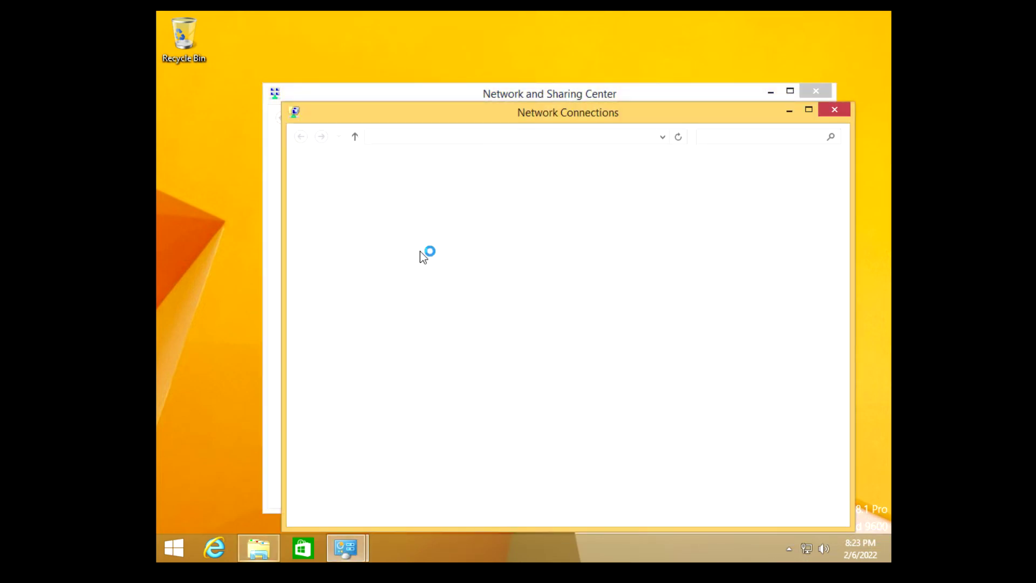
double_click(525, 202)
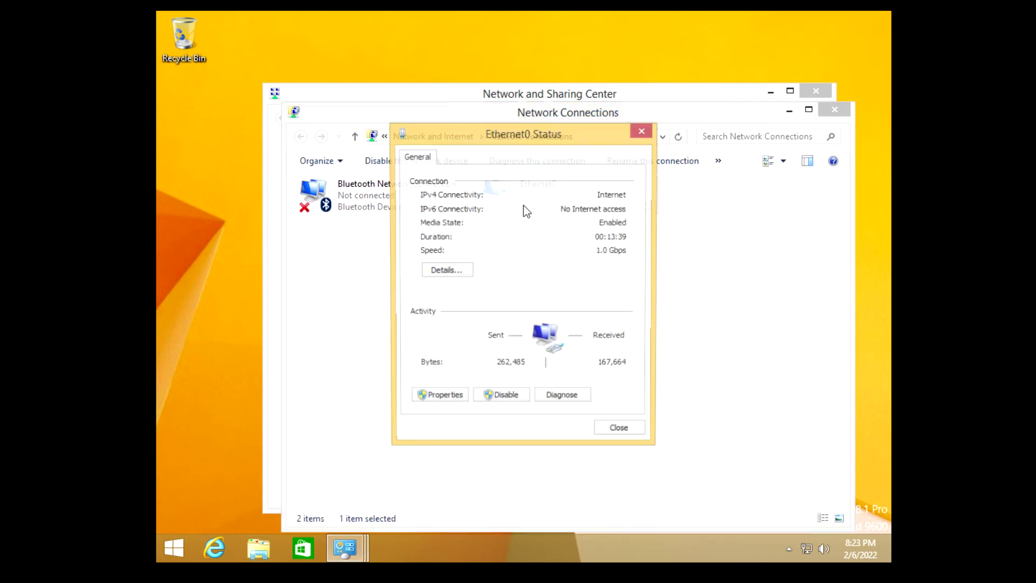
click(446, 402)
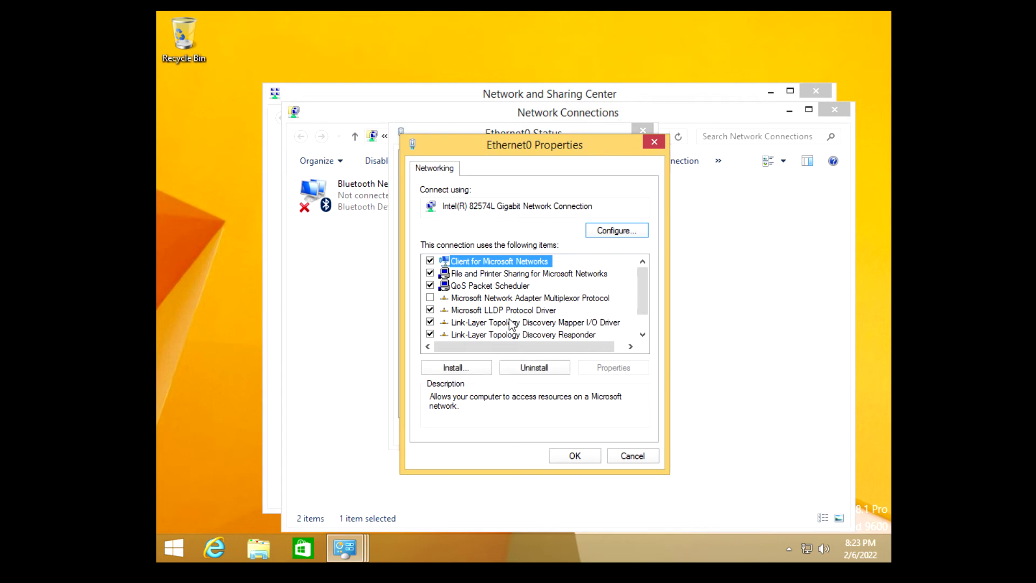
scroll(512, 324, down, 1)
double_click(516, 336)
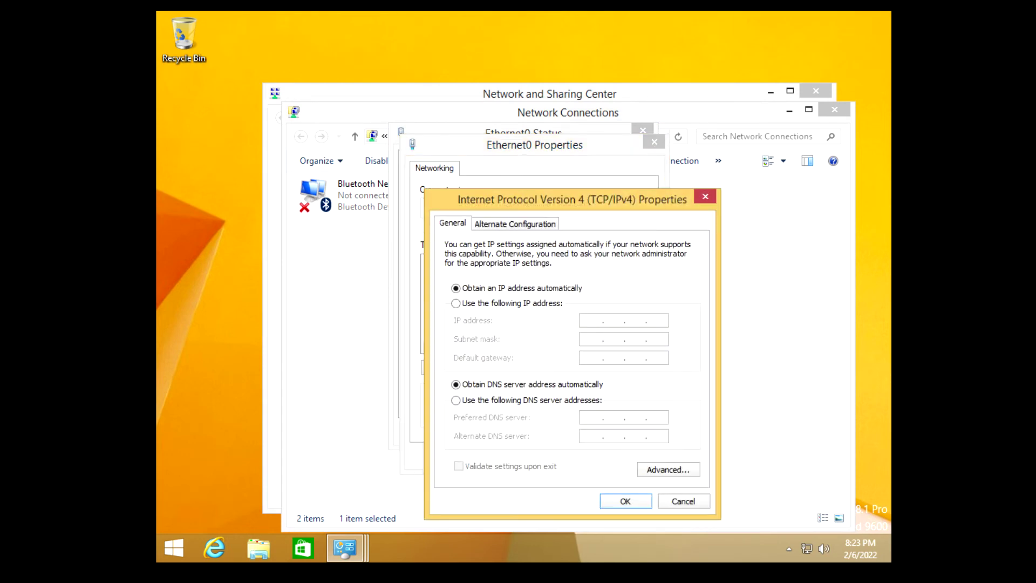
drag(526, 203, 411, 89)
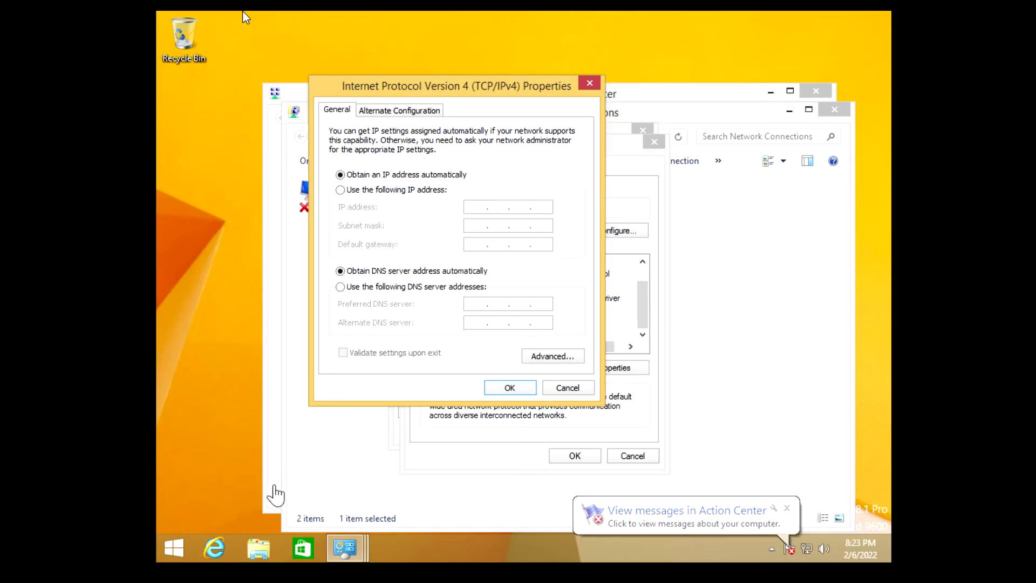
Run ipconfig in a Command Prompt to show Ethernet0 at 192.168.198.134, then close it
click(174, 544)
text(cmd)
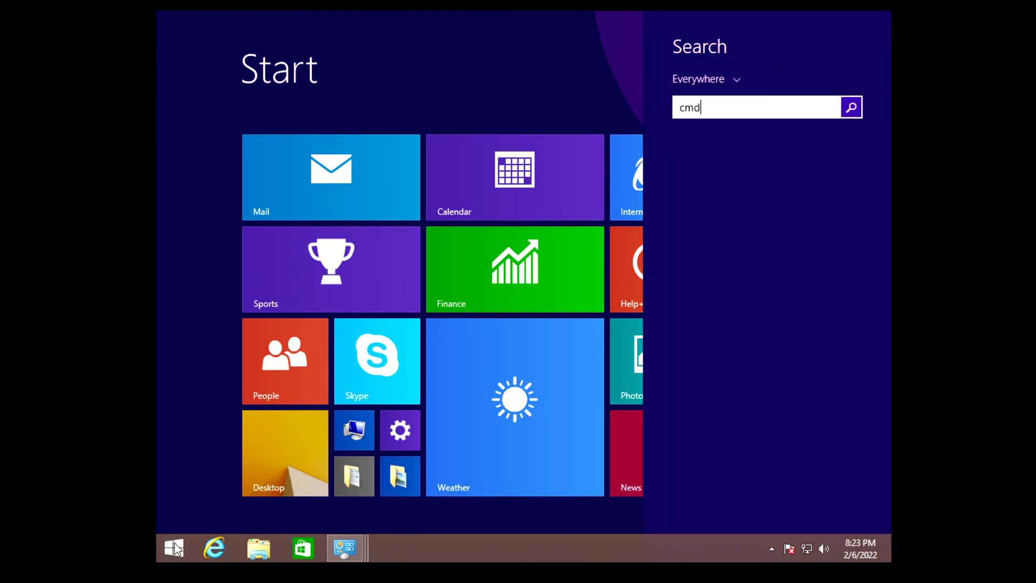
key(Escape)
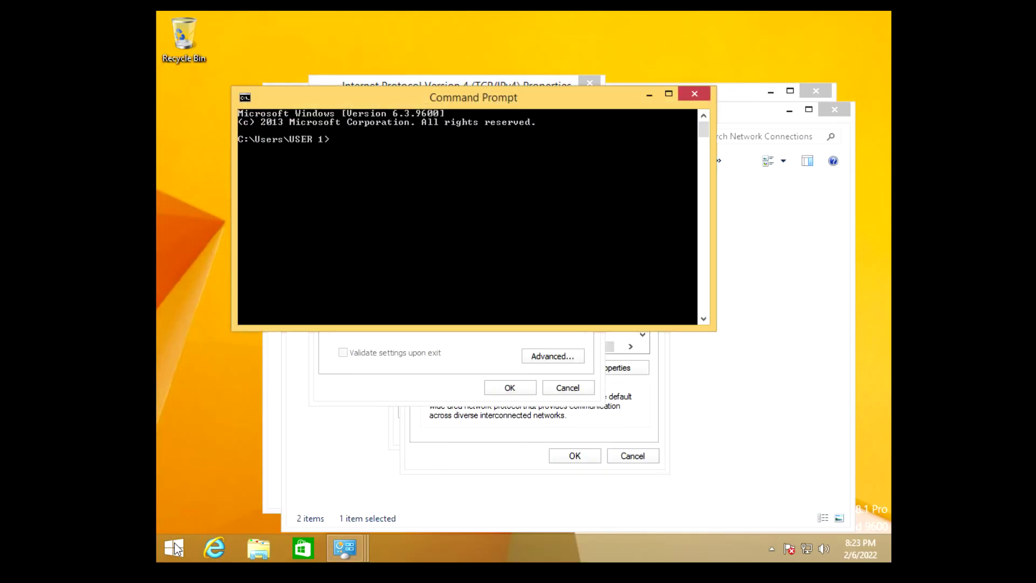
text(ipco)
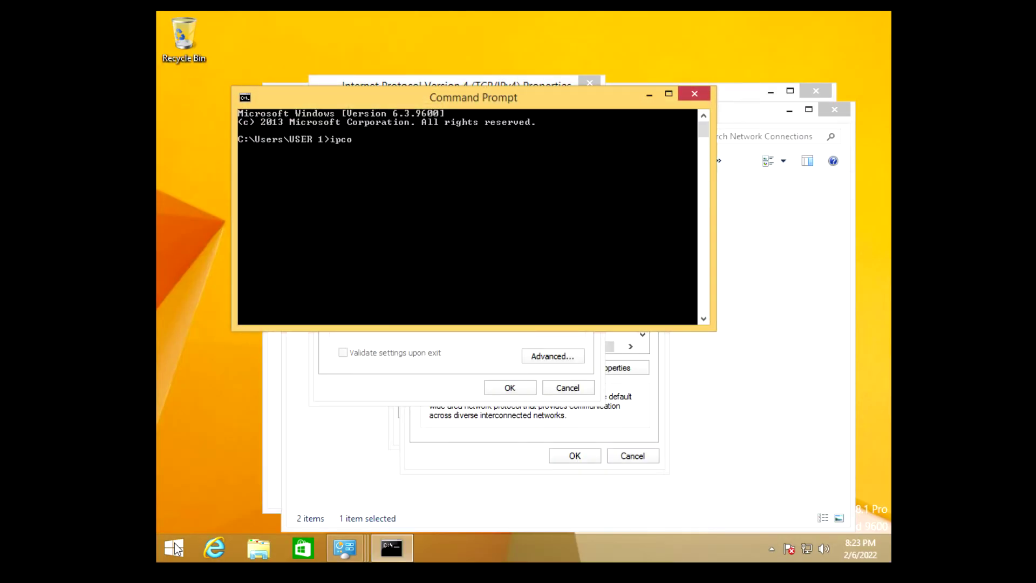
text(nfig)
key(Return)
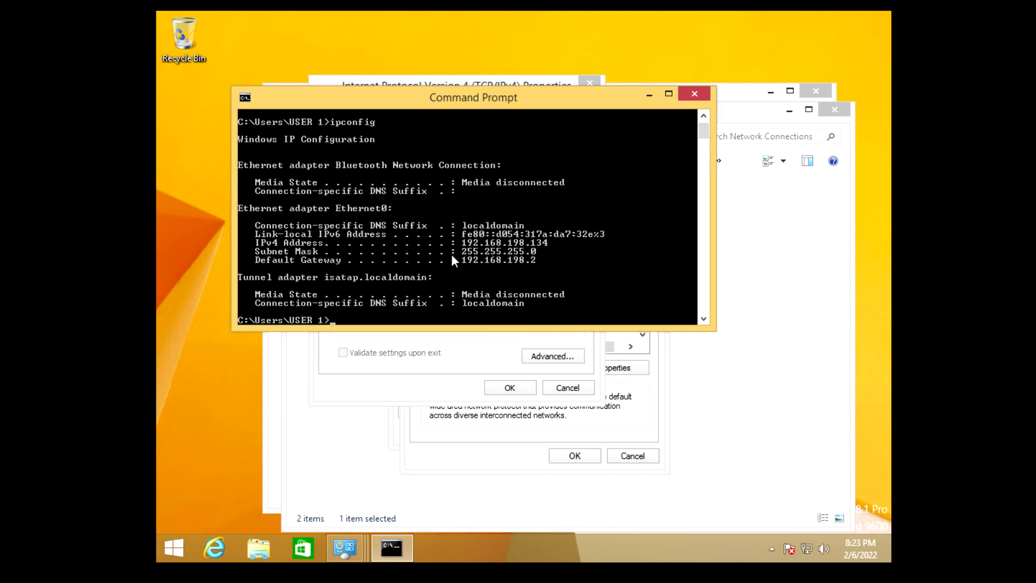
scroll(549, 281, down, 3)
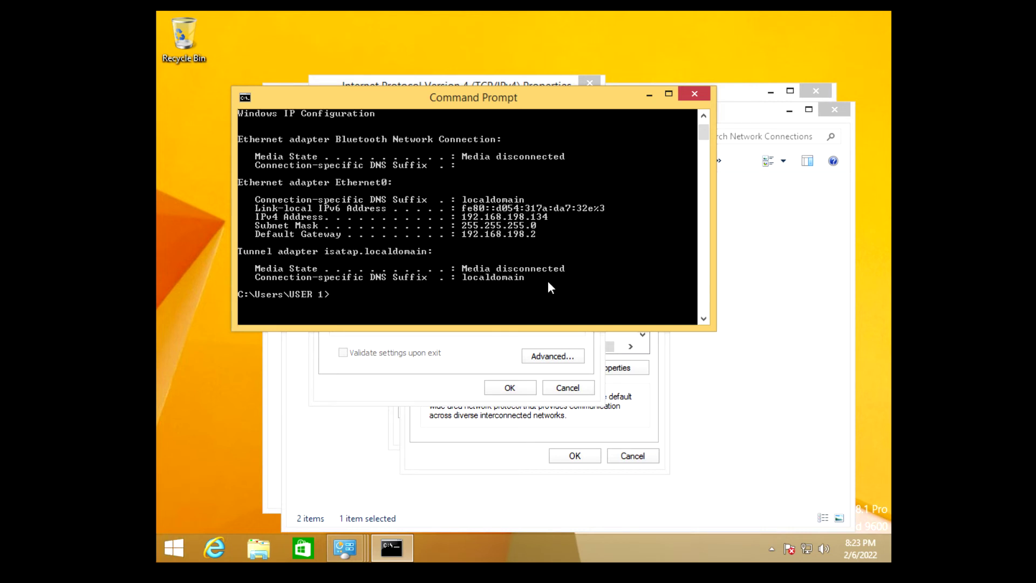
scroll(562, 273, up, 2)
click(695, 94)
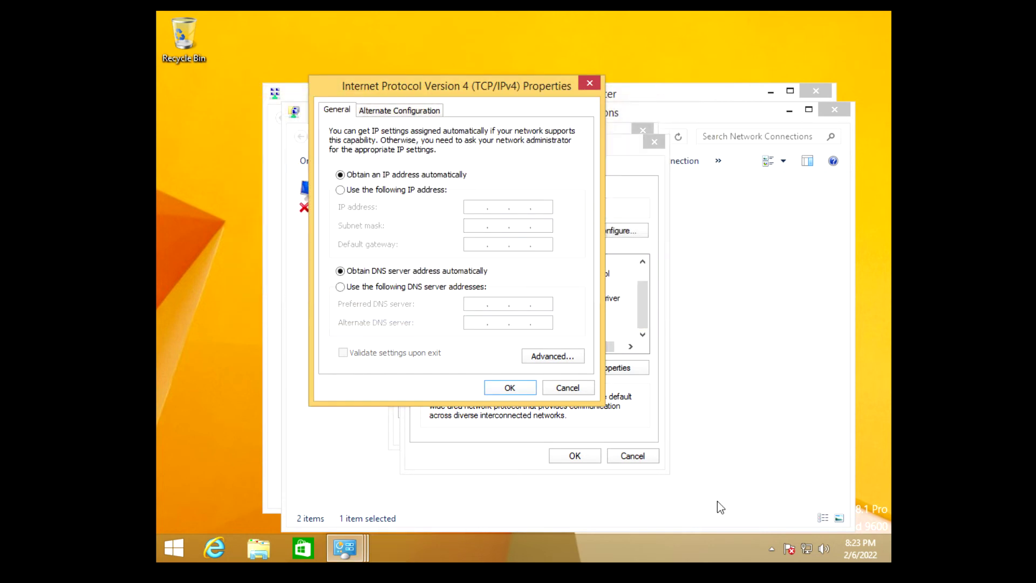
right_click(229, 182)
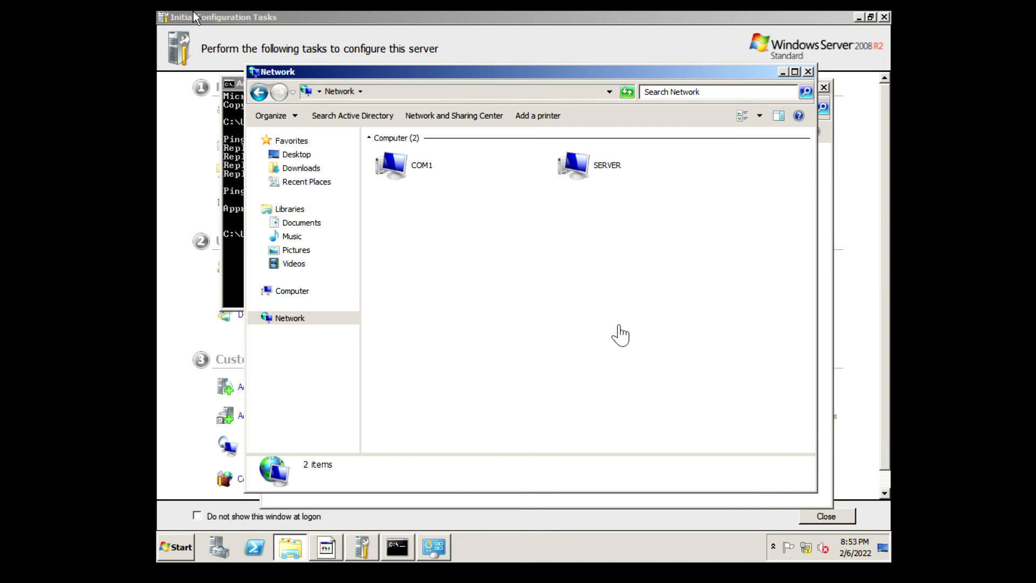
Close Initial Configuration Tasks and review, then close, the ping COM1 command window
click(362, 547)
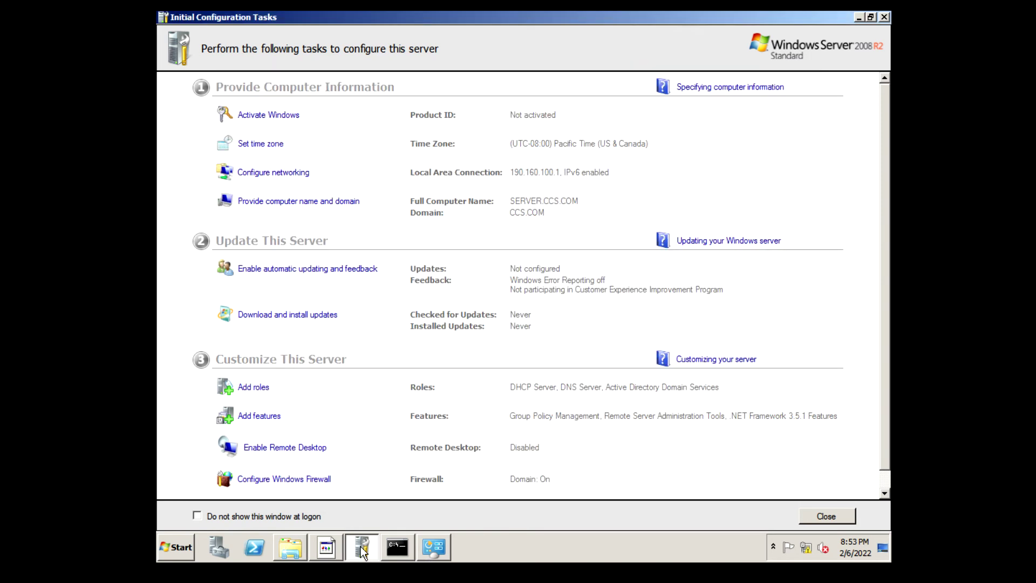
click(884, 18)
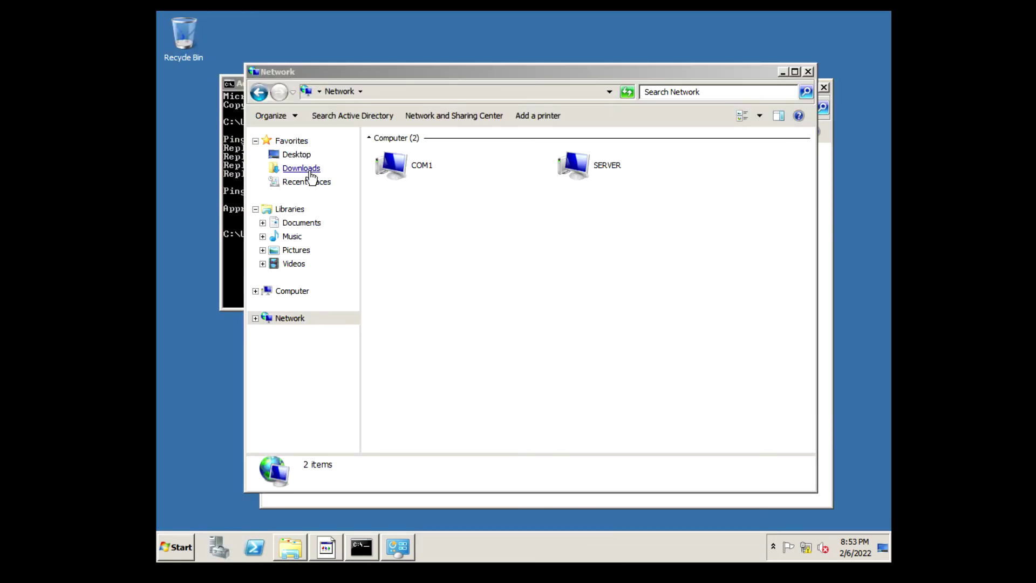
click(228, 124)
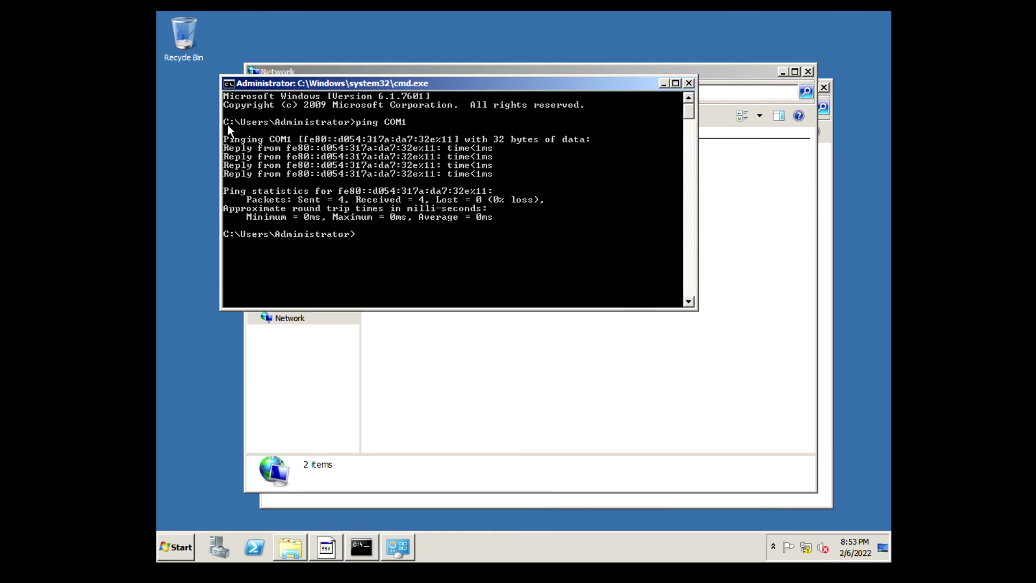
click(688, 82)
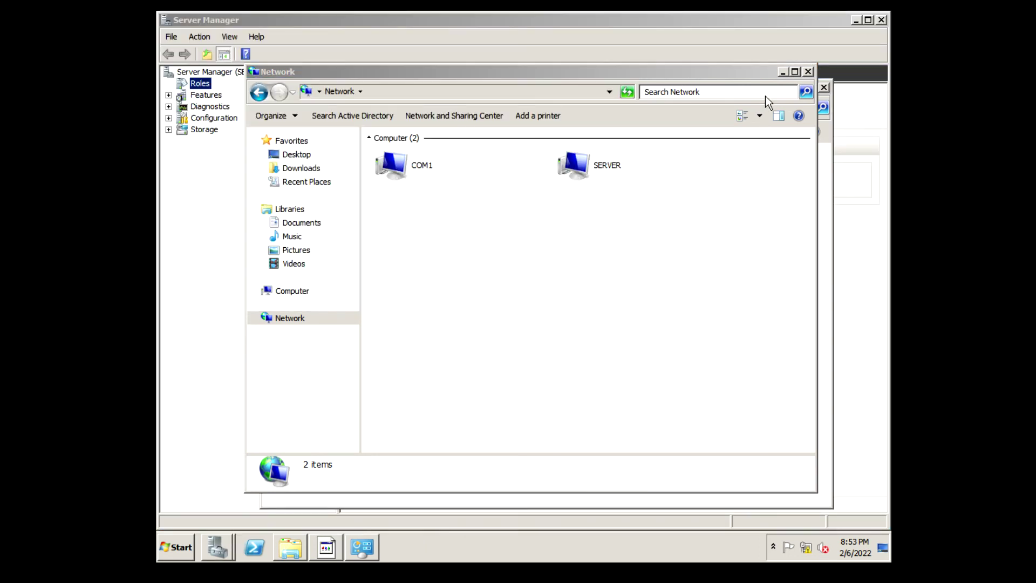
Minimize the Network windows, cancel Shutdown Event Tracker, and expand Server Manager's Roles
click(781, 72)
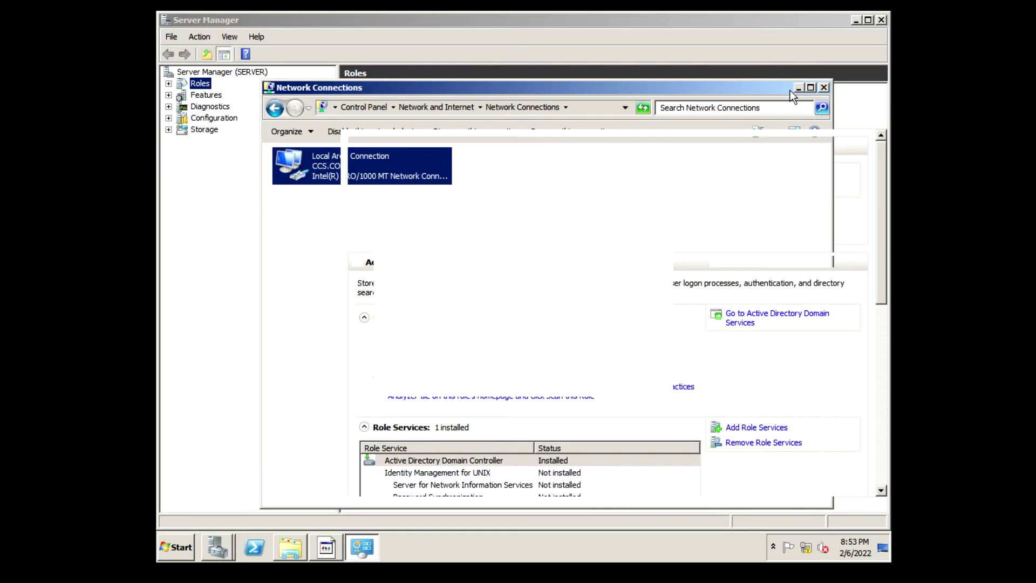
click(797, 88)
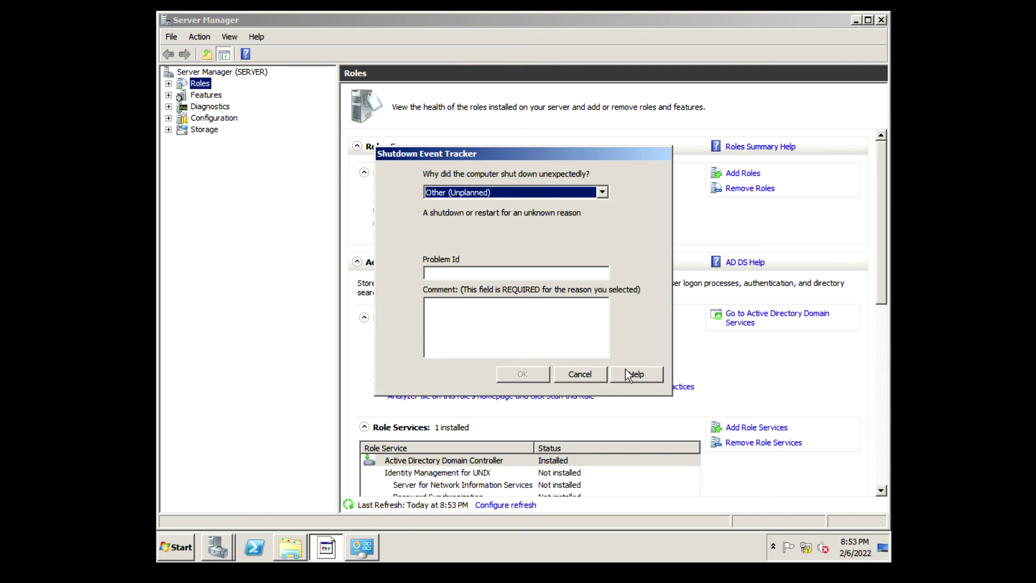
click(580, 374)
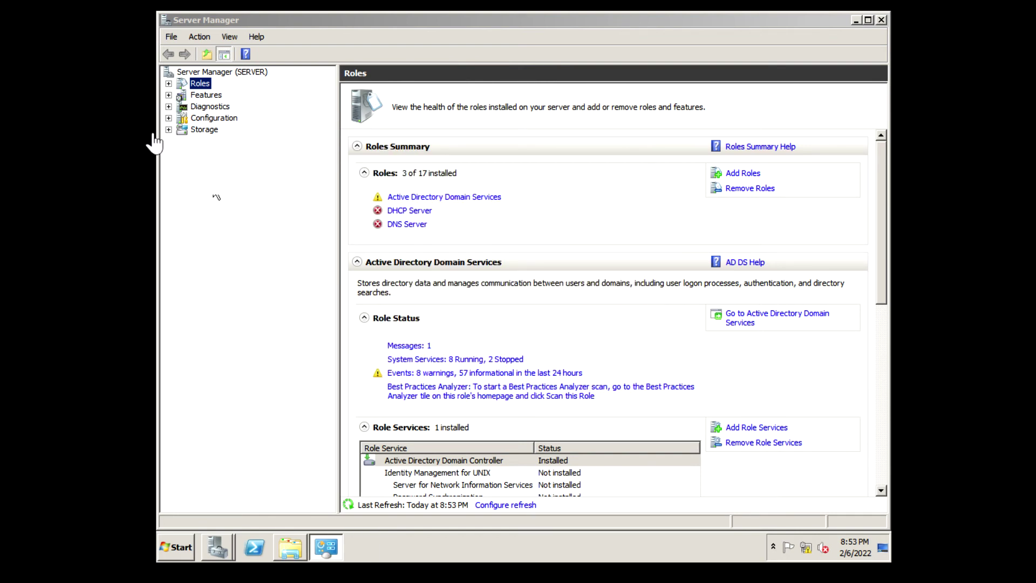
click(168, 84)
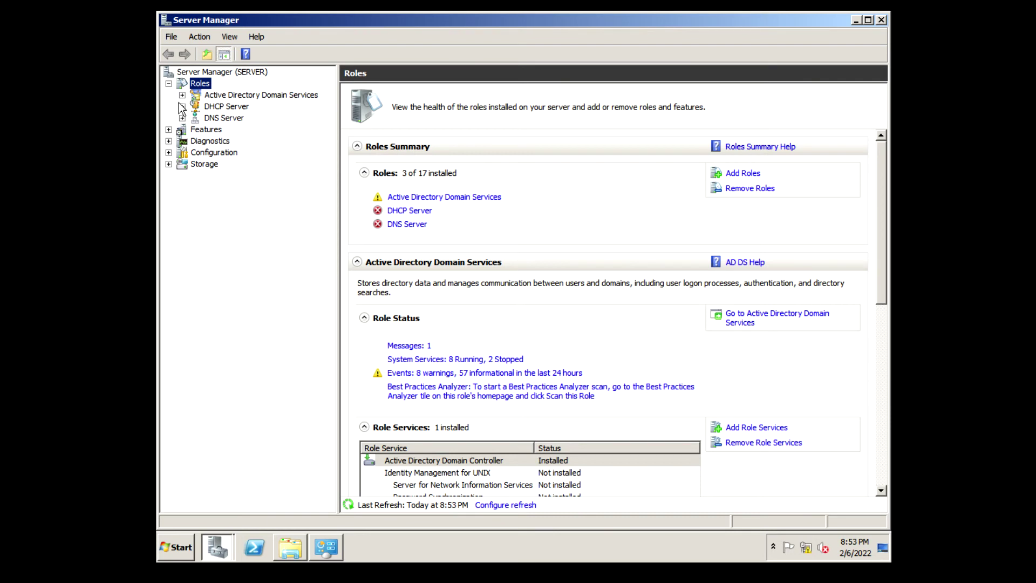
Expand DHCP Server > server.ccs.com > IPv4 and open the CCS USERS scope's Address Leases
click(182, 107)
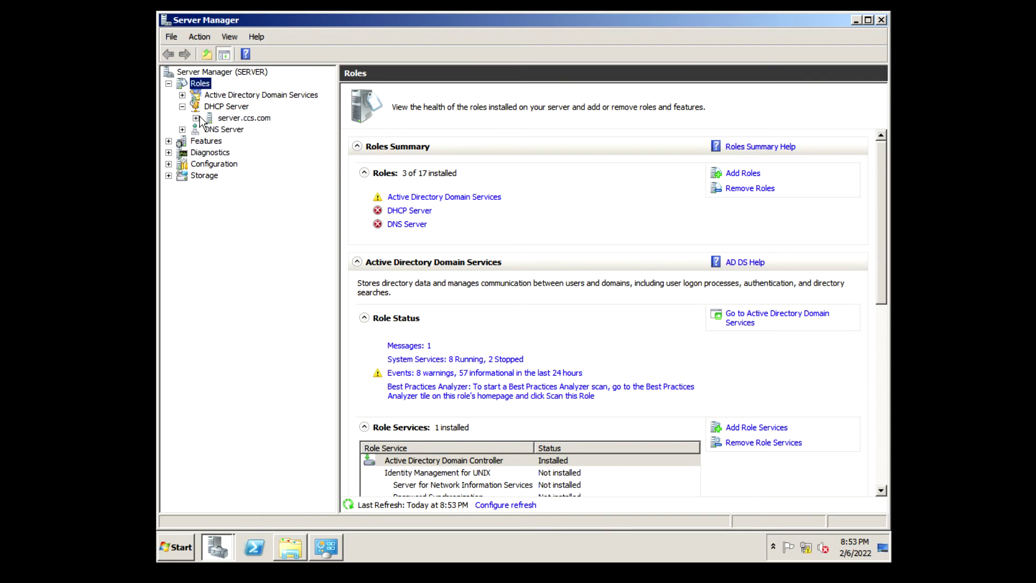
click(197, 118)
click(210, 130)
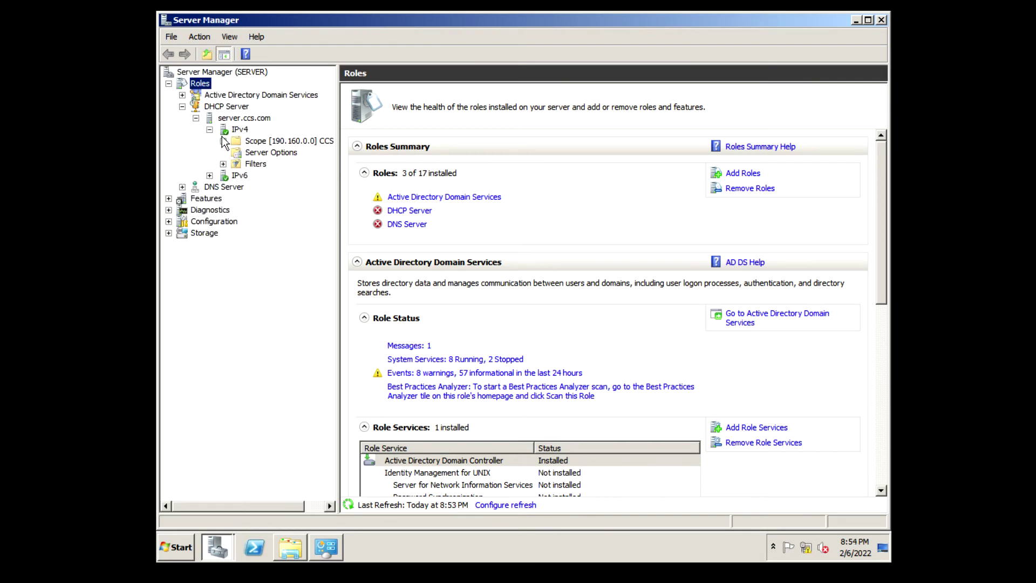
click(240, 142)
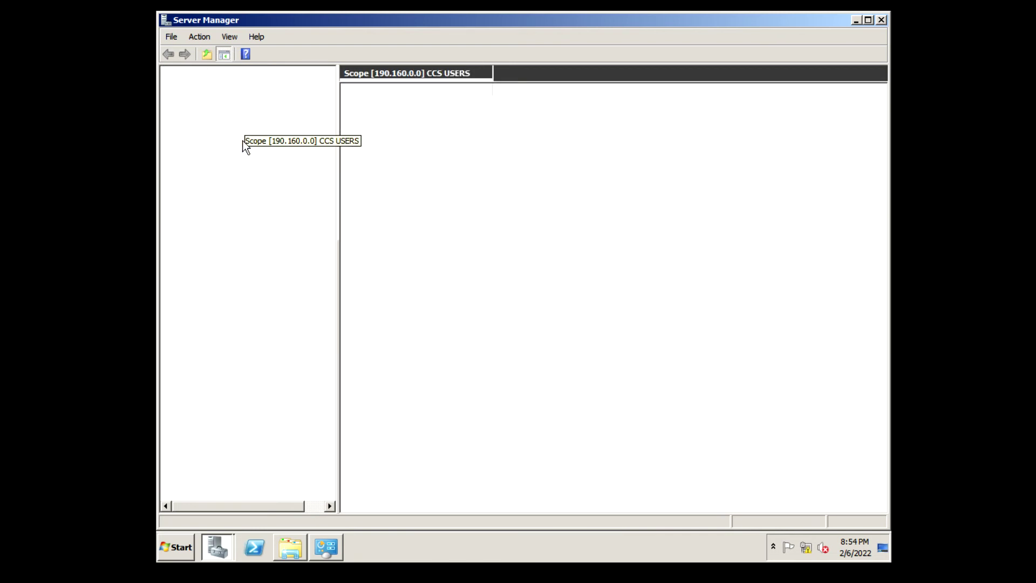
double_click(383, 114)
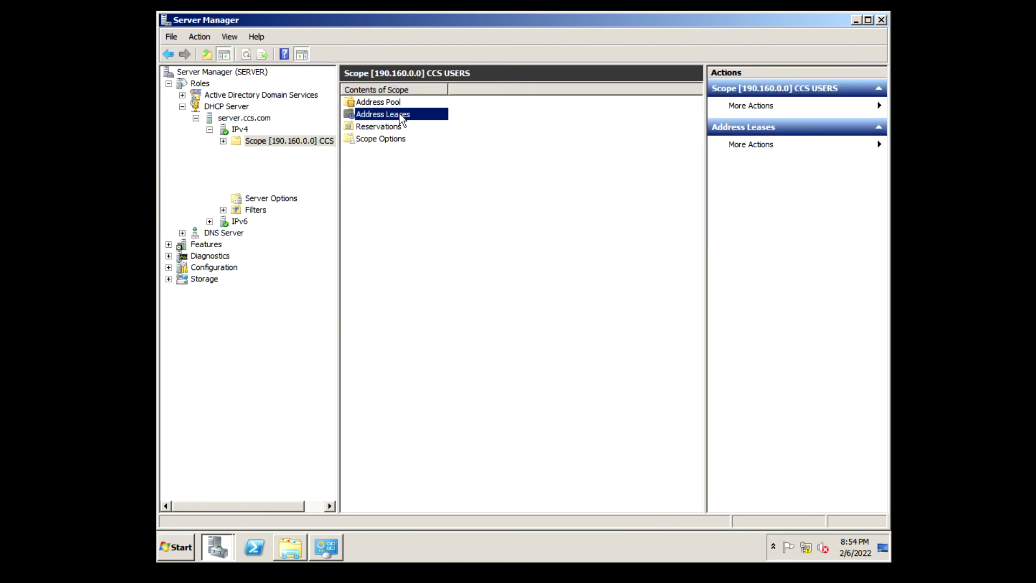
Refresh the leases, check COM1.CCS.COM's 190.160.100.20 entry, and switch to the Windows 8.1 client
right_click(427, 128)
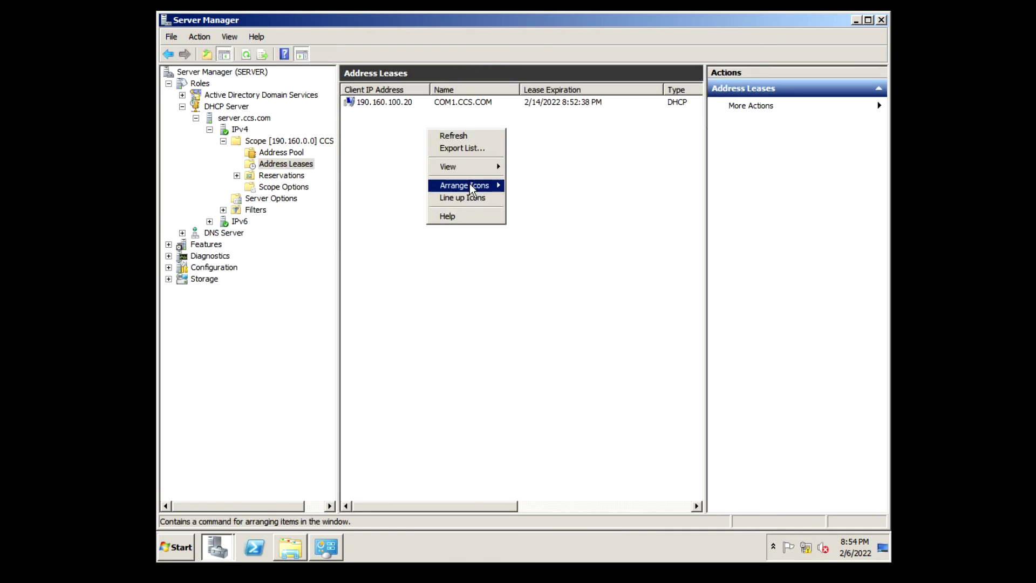
click(460, 136)
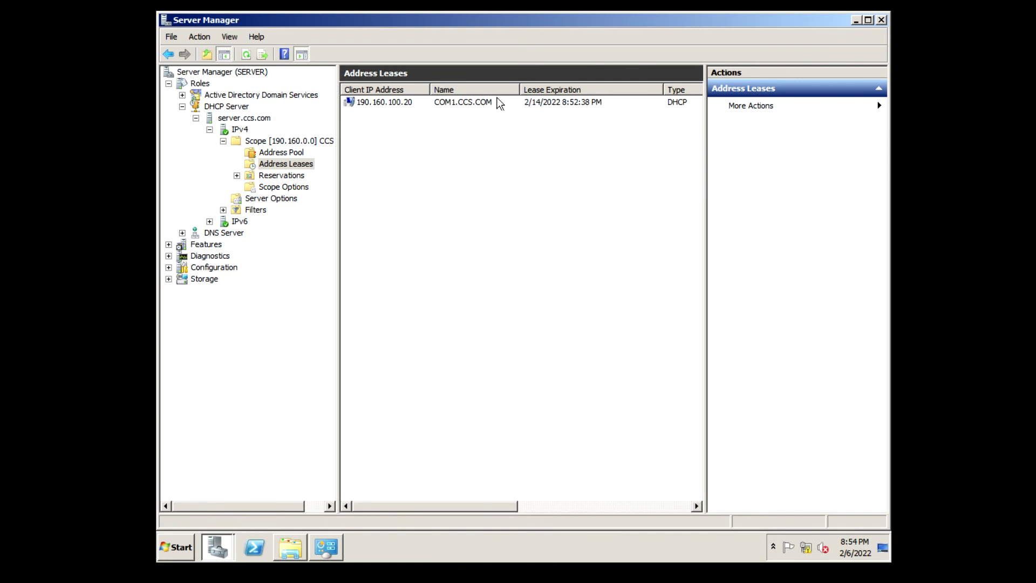
click(497, 103)
click(468, 128)
click(256, 4)
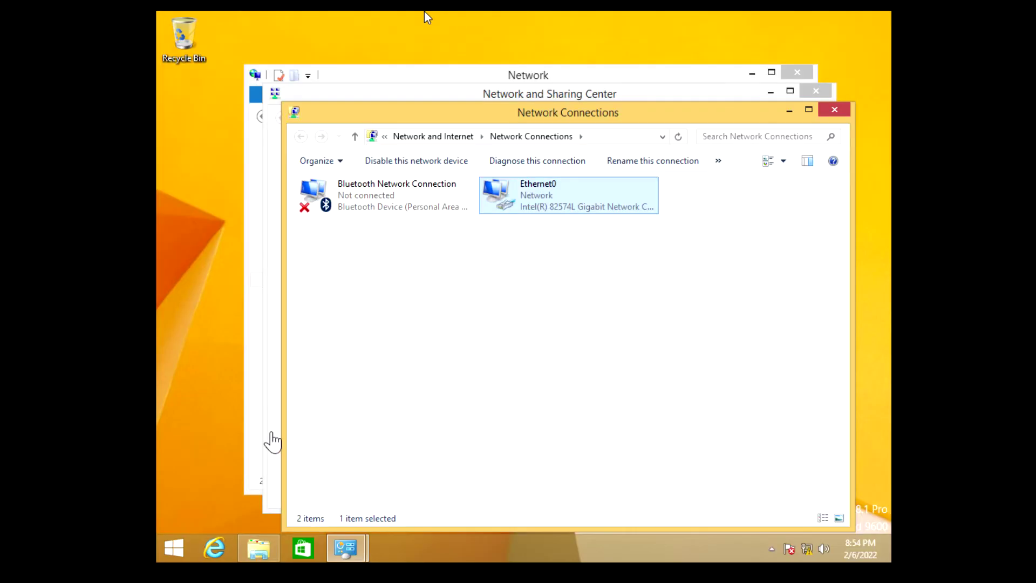
Close the network windows and check This PC's properties show computer COM1 in domain CCS.COM
click(835, 109)
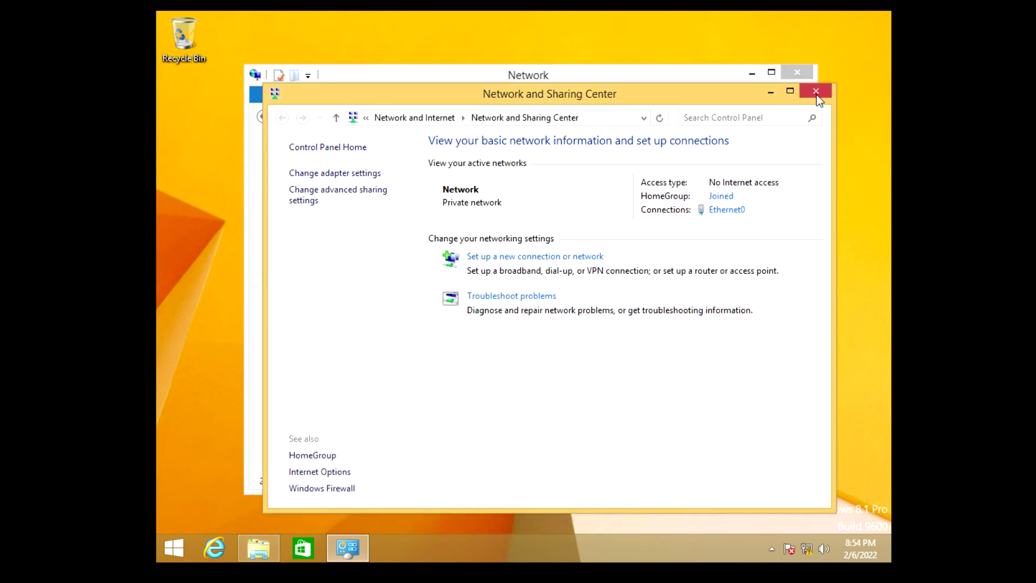
click(816, 90)
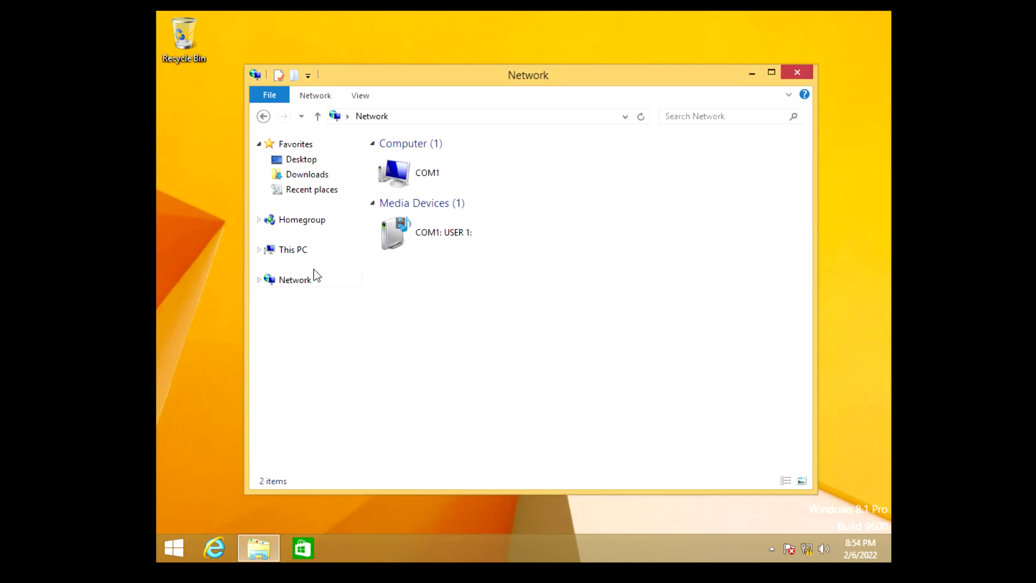
right_click(295, 255)
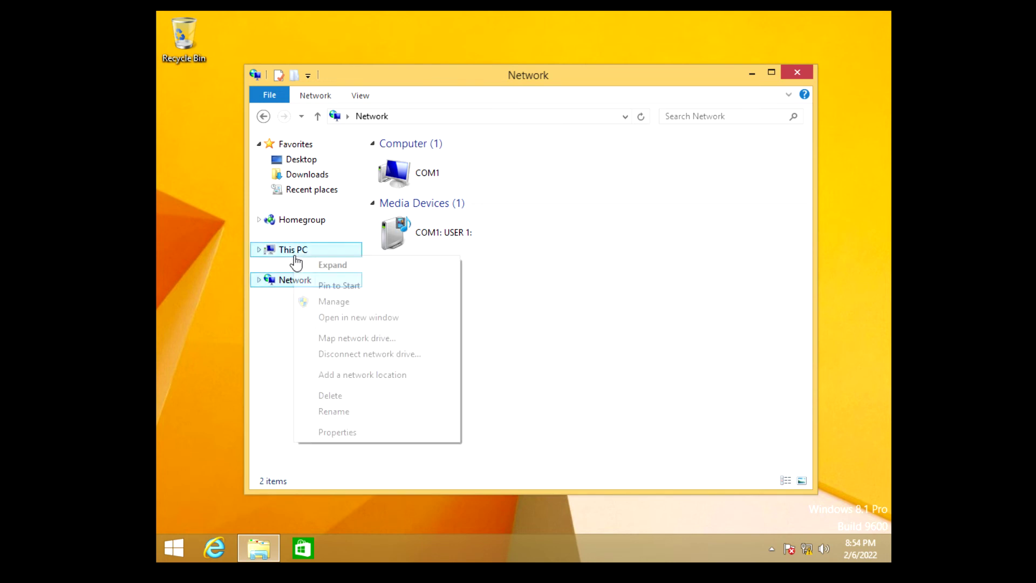
click(329, 432)
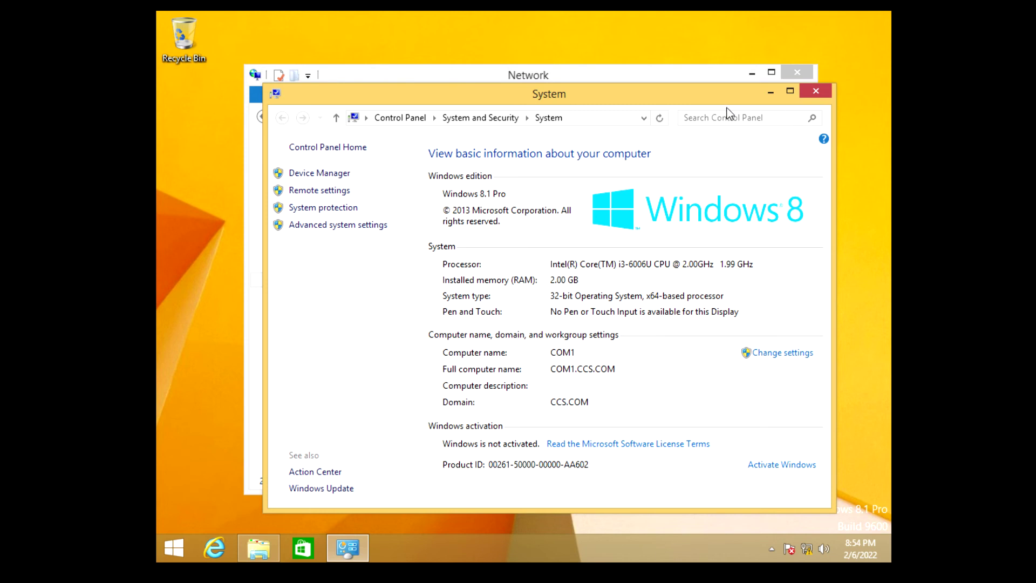
click(769, 92)
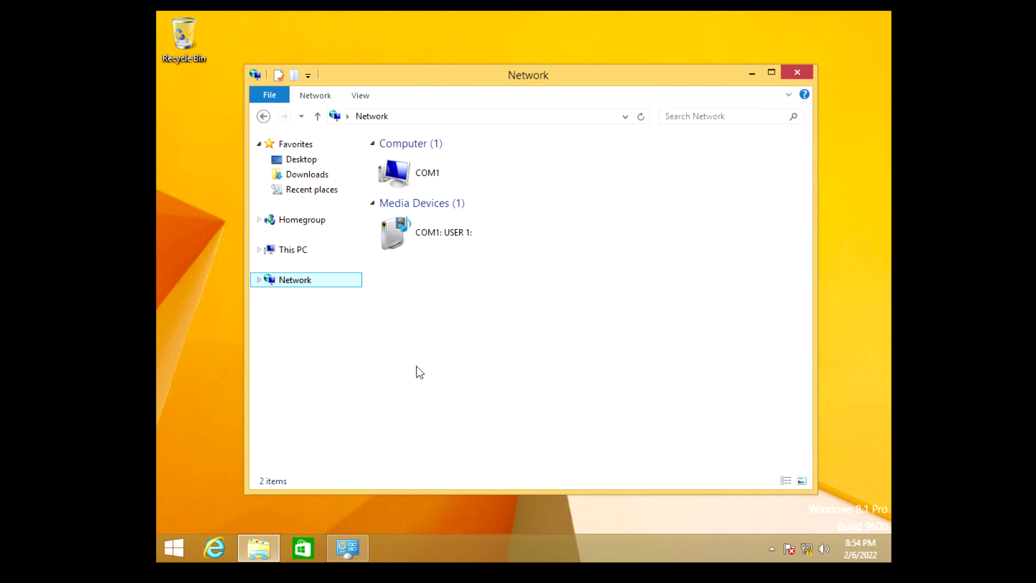
Switch to the server VM and back to the Windows 8.1 client
click(449, 371)
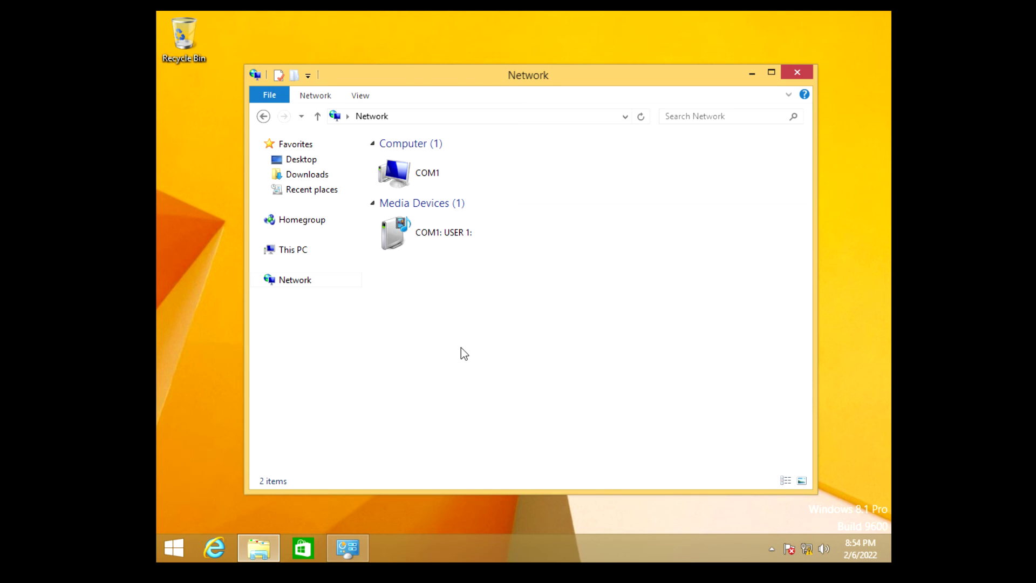
click(350, 11)
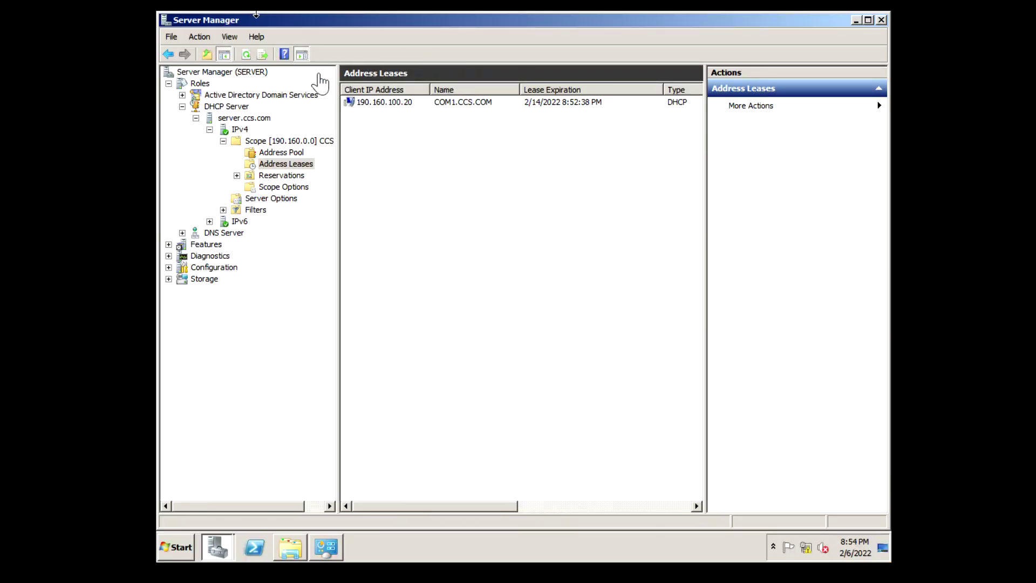
click(256, 14)
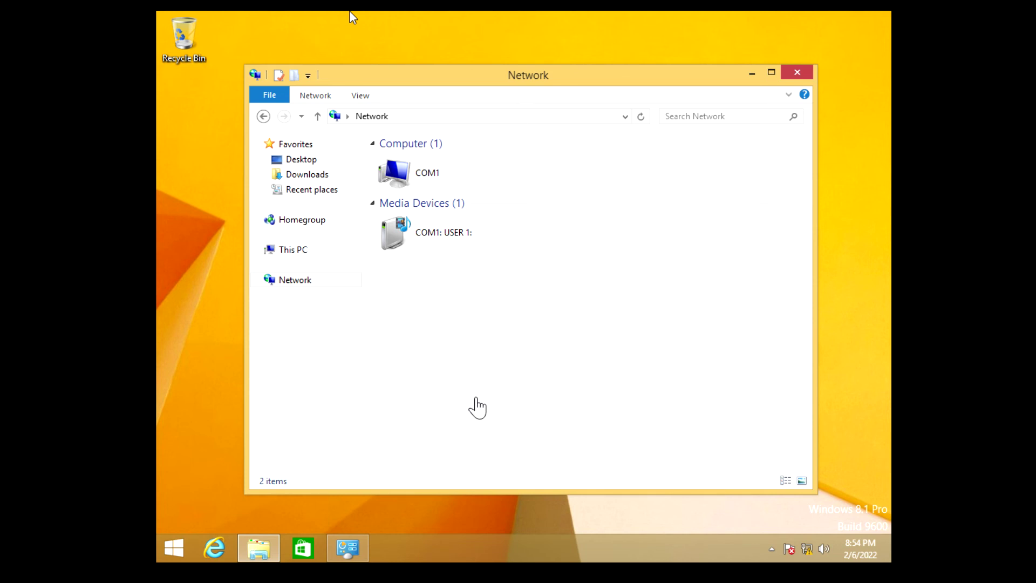
click(170, 550)
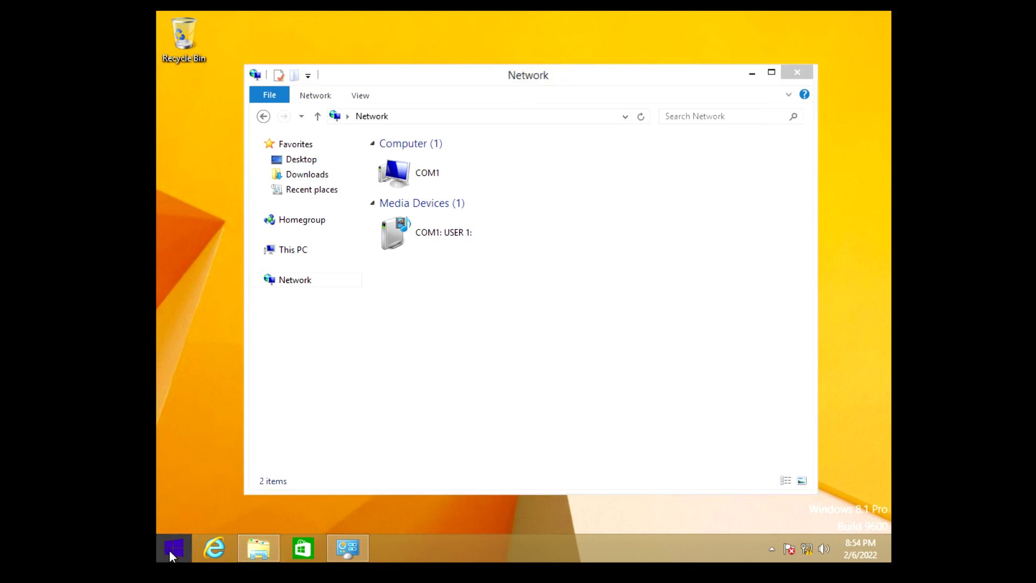
Run ipconfig in a Command Prompt to confirm Ethernet0 is 192.168.198.134, then close it
text(cmd)
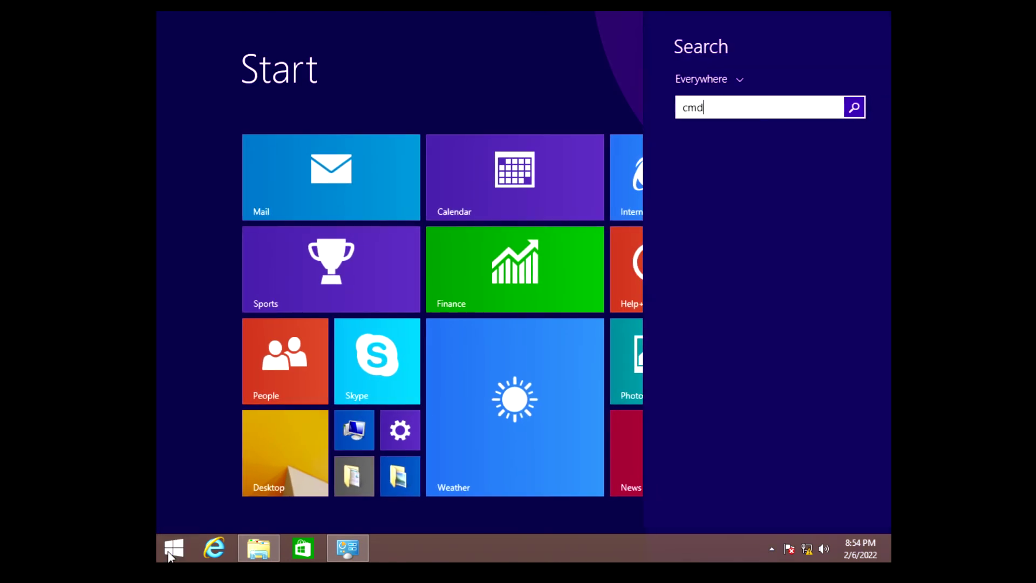
key(Return)
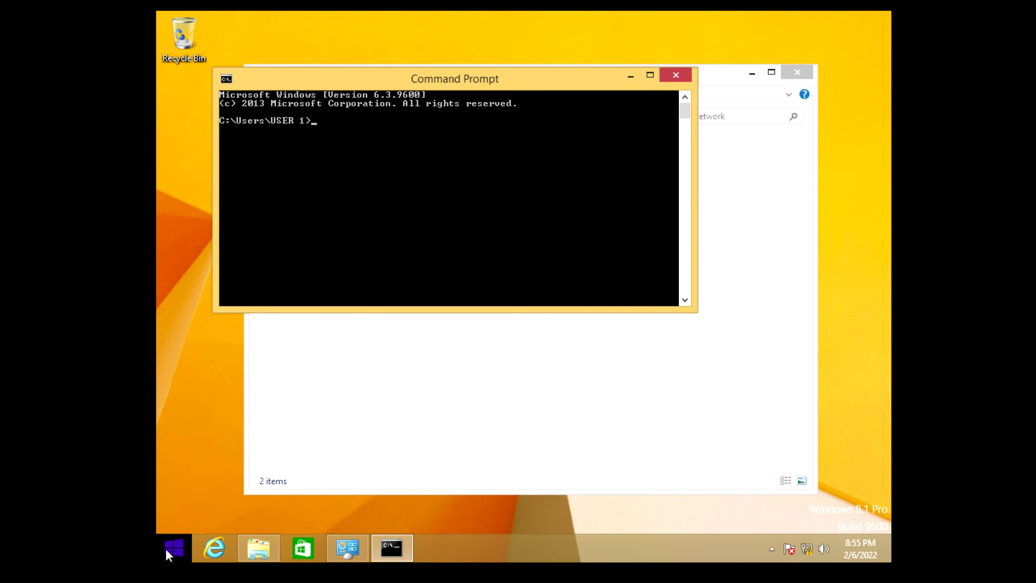
text(ipconfig)
key(Return)
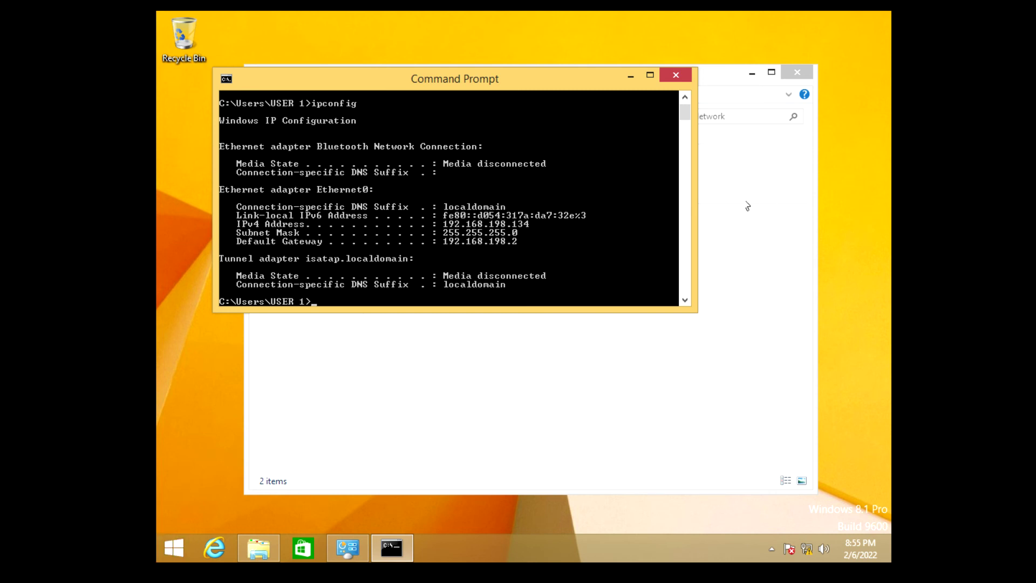
click(671, 74)
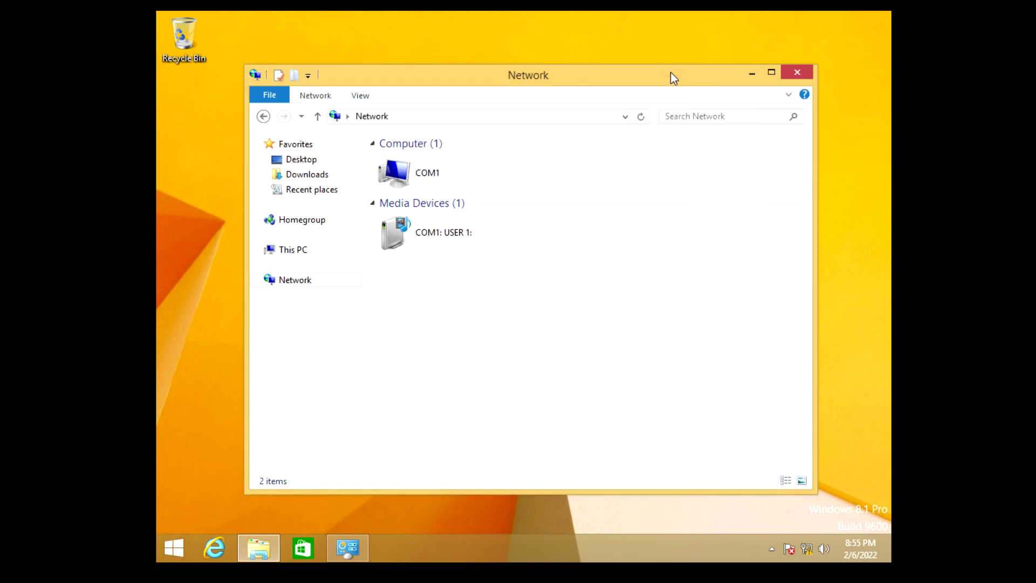
On the server VM, collapse the DHCP Server branch and show the Roles page
click(314, 17)
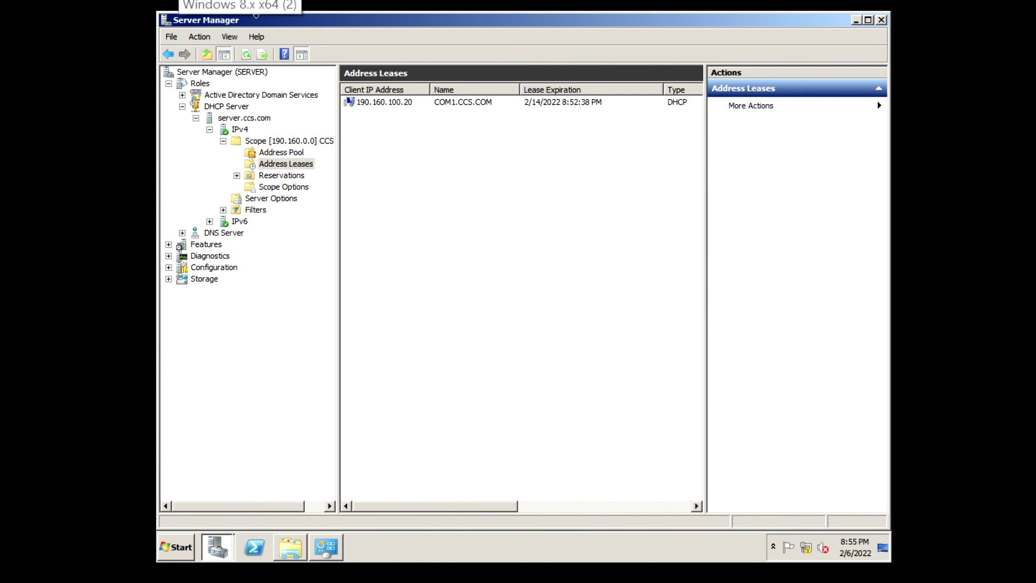
click(256, 16)
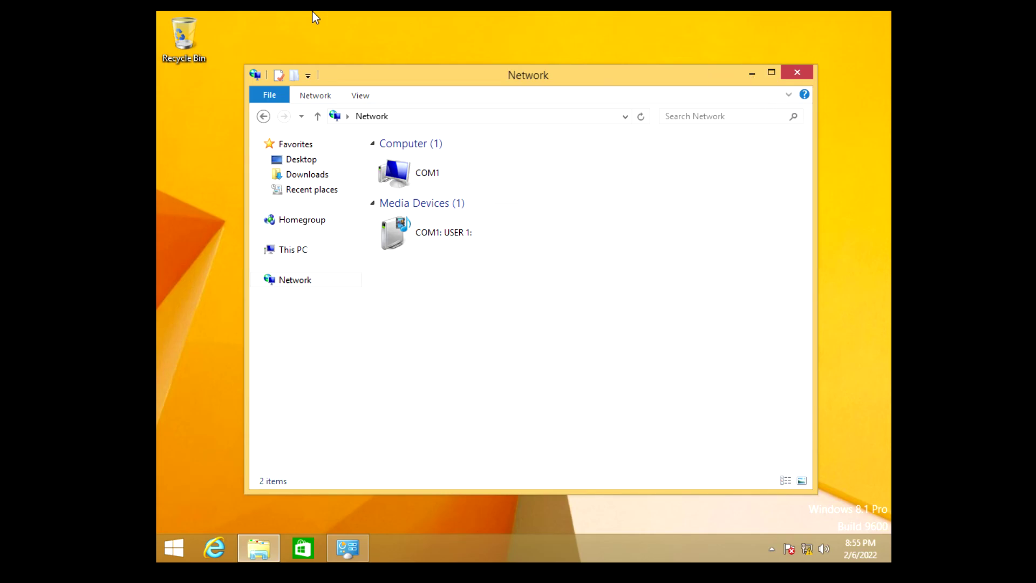
click(257, 15)
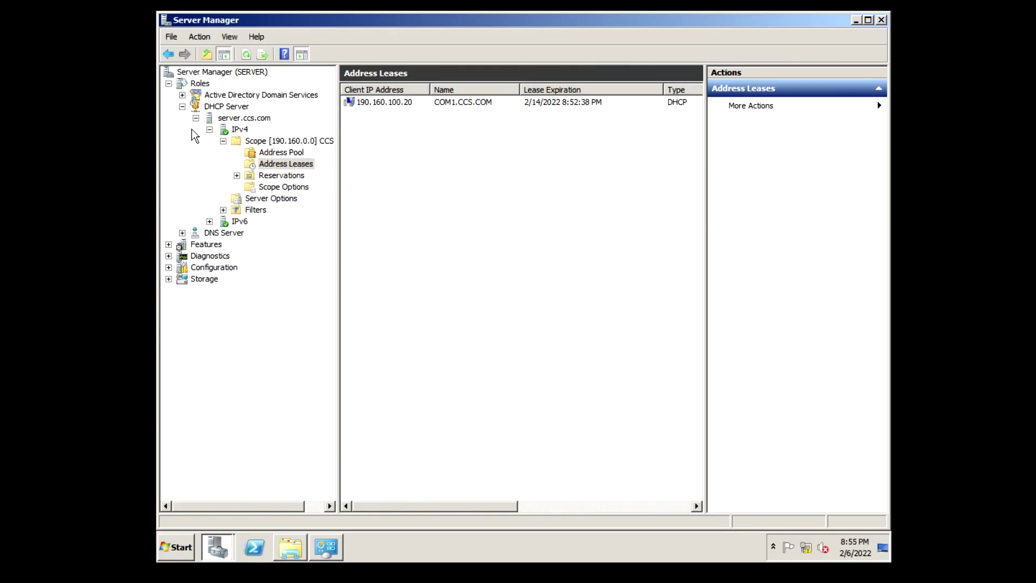
click(182, 107)
click(200, 83)
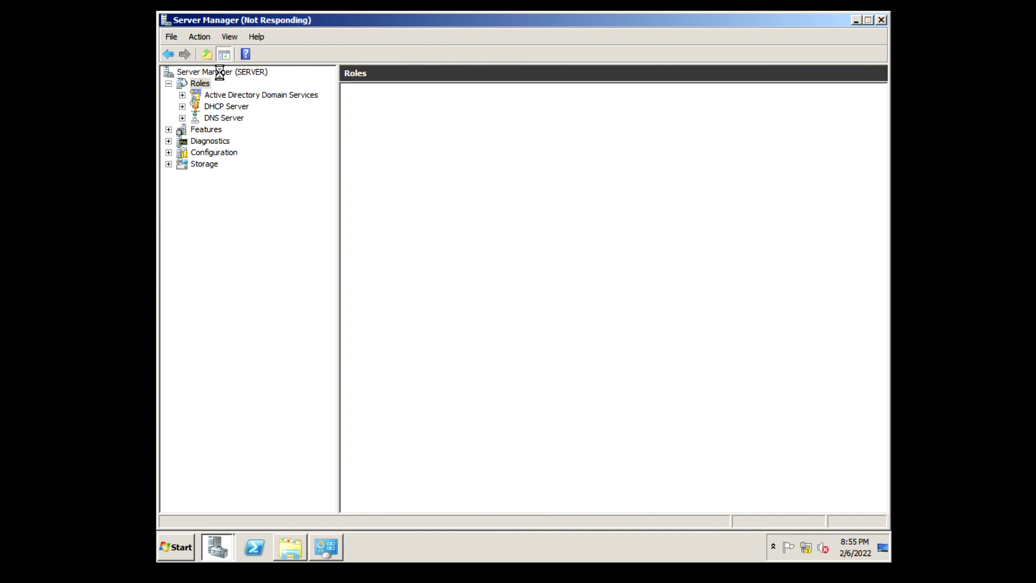
Expand Roles and Active Directory Domain Services to reveal the CCS.COM domain in the tree
click(220, 73)
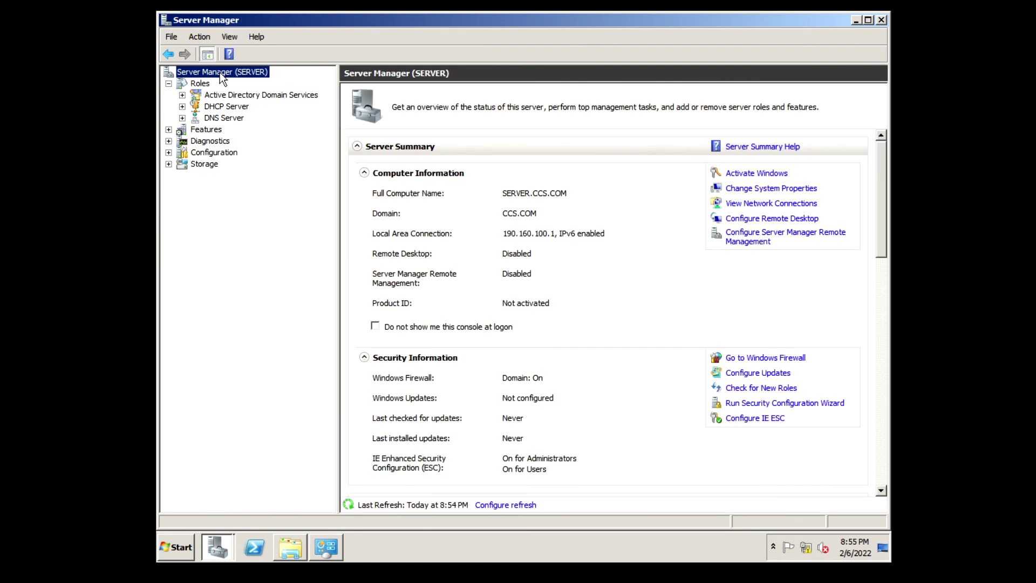
click(209, 83)
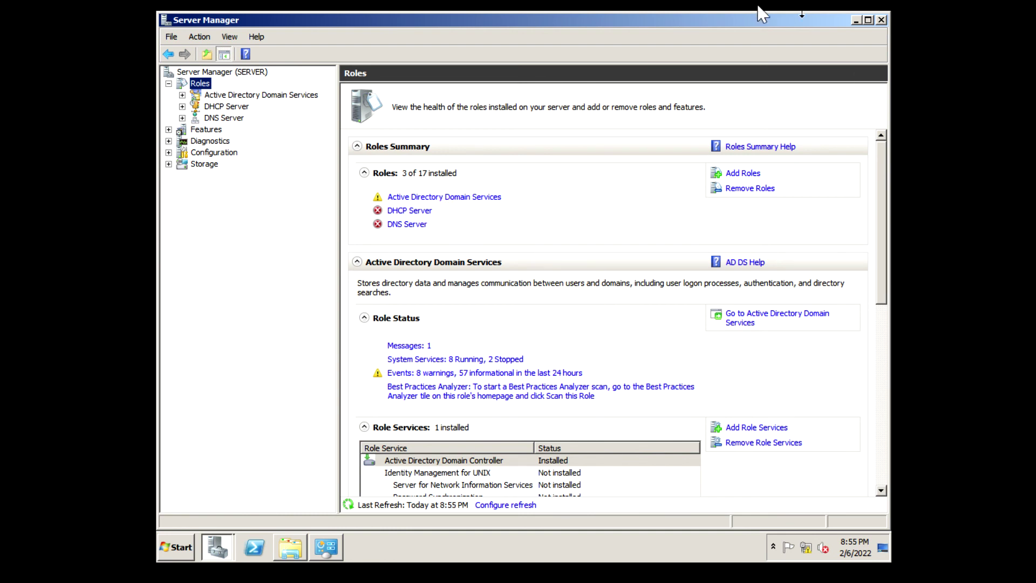
click(882, 20)
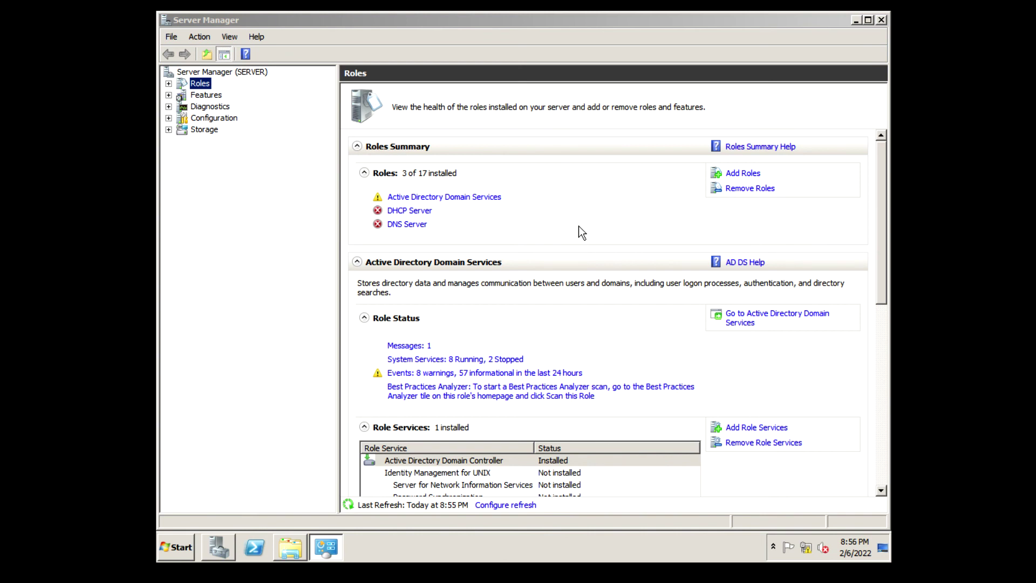
click(169, 84)
click(182, 95)
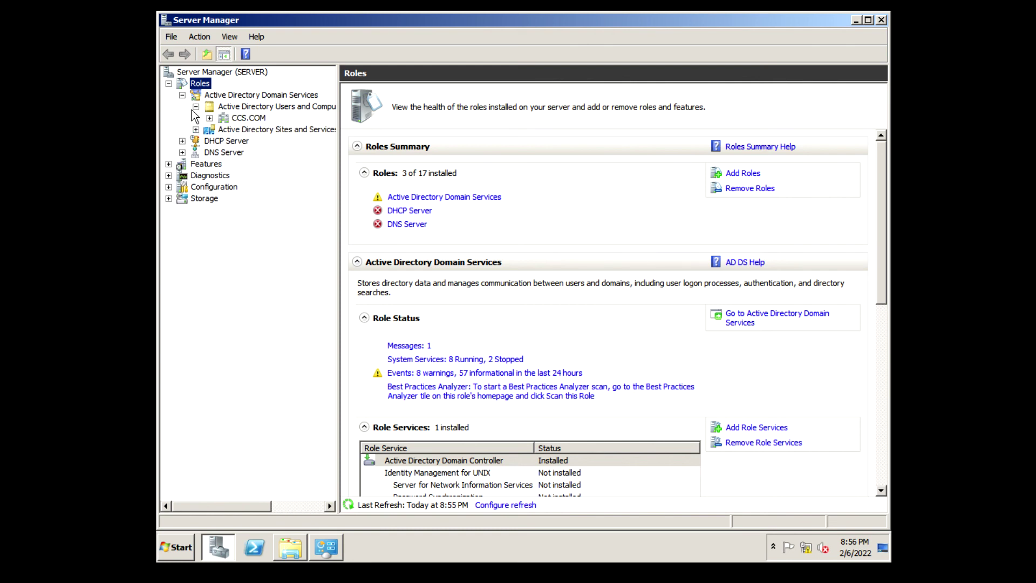
Open the CCS DEPT OU under CCS.COM, widen the Name column, and select its single user
click(208, 118)
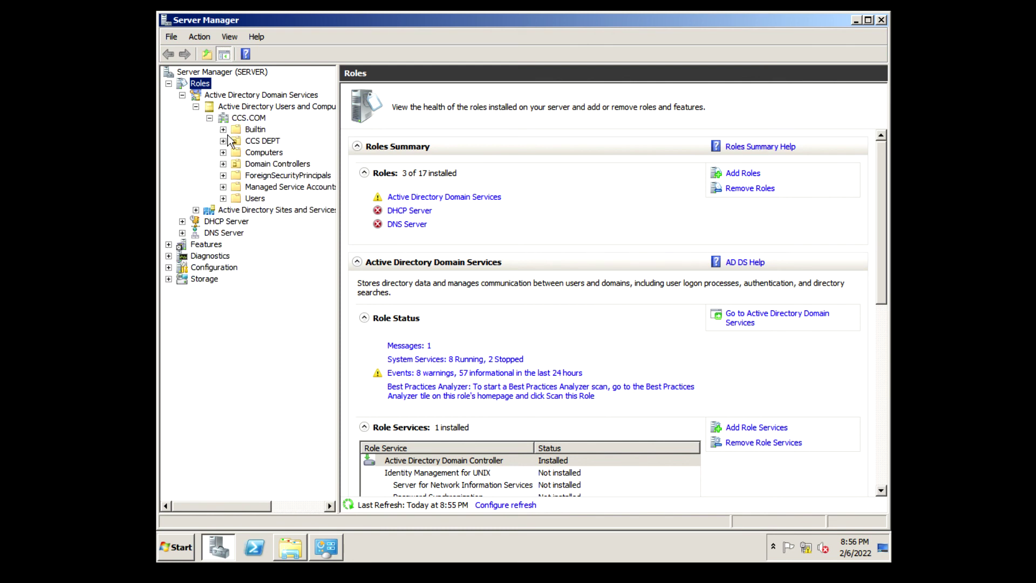
click(237, 141)
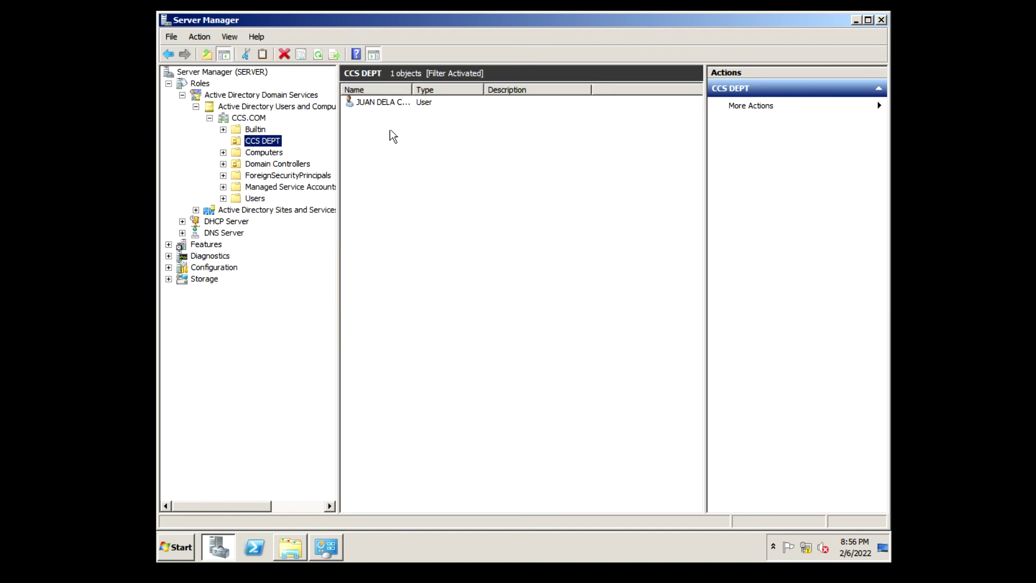
drag(413, 82, 459, 82)
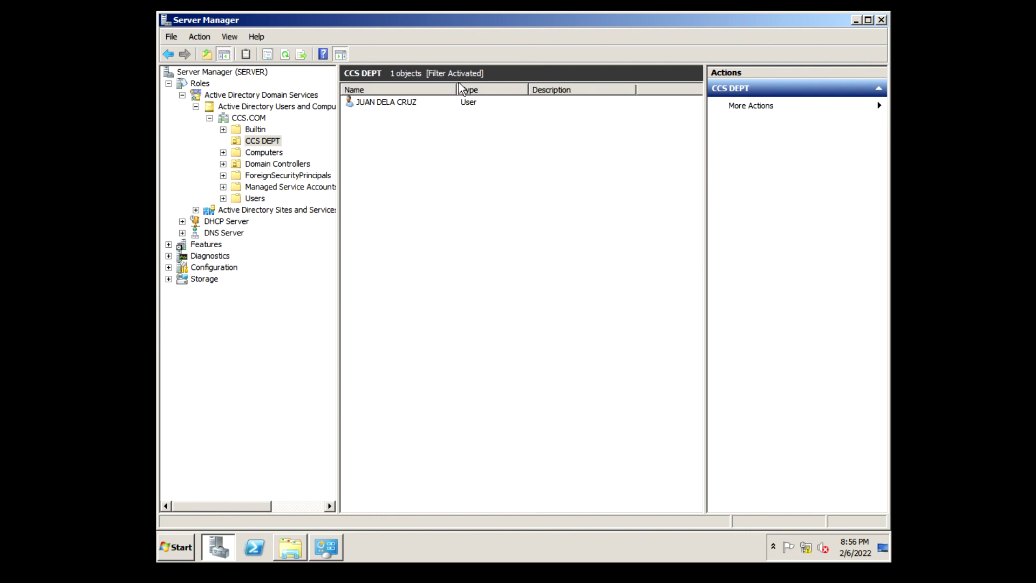
click(390, 106)
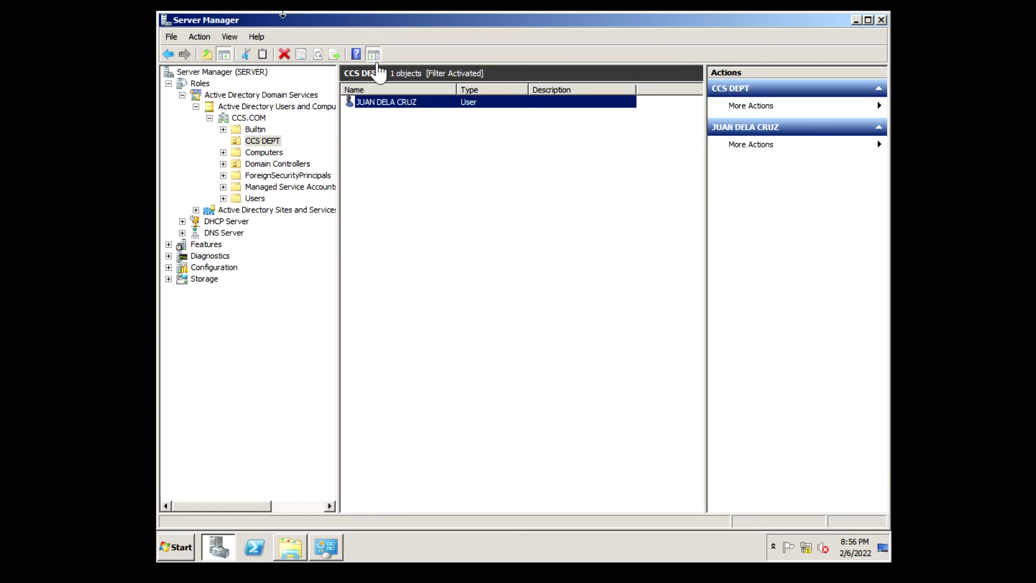
click(376, 103)
Check the user's Account tab shows logon name COM1, then close the Properties dialog
double_click(448, 102)
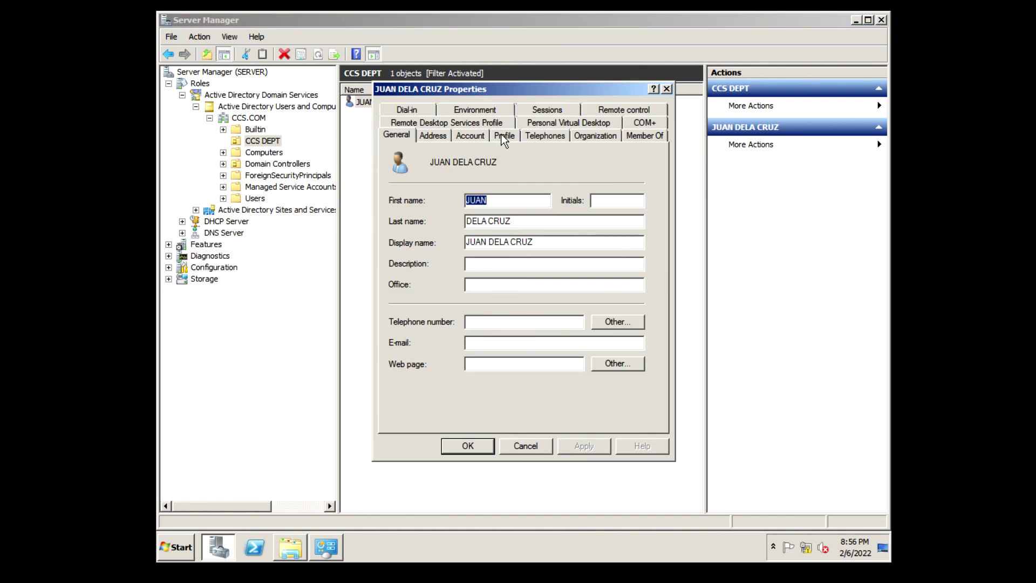
click(481, 135)
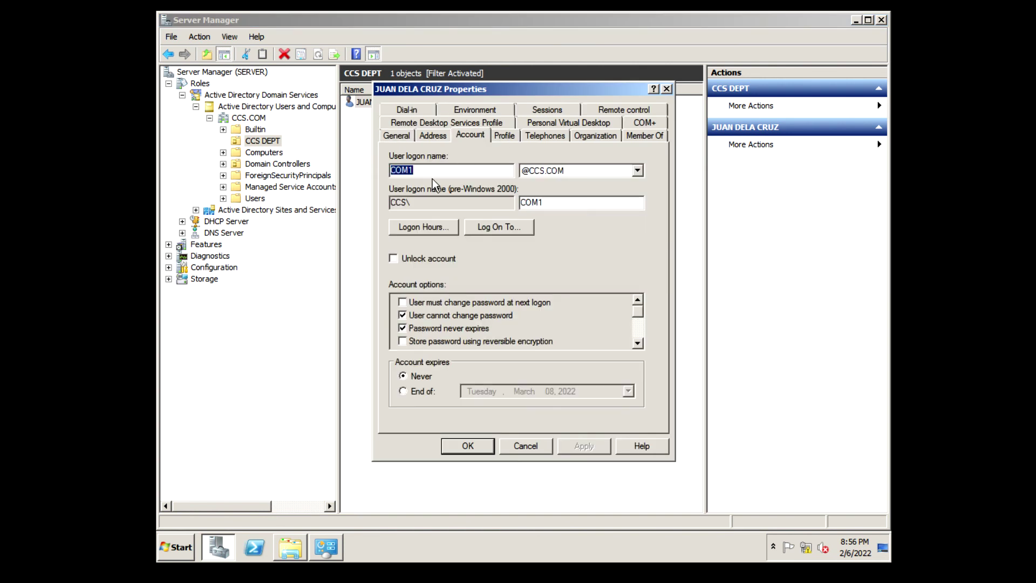
click(444, 170)
click(667, 88)
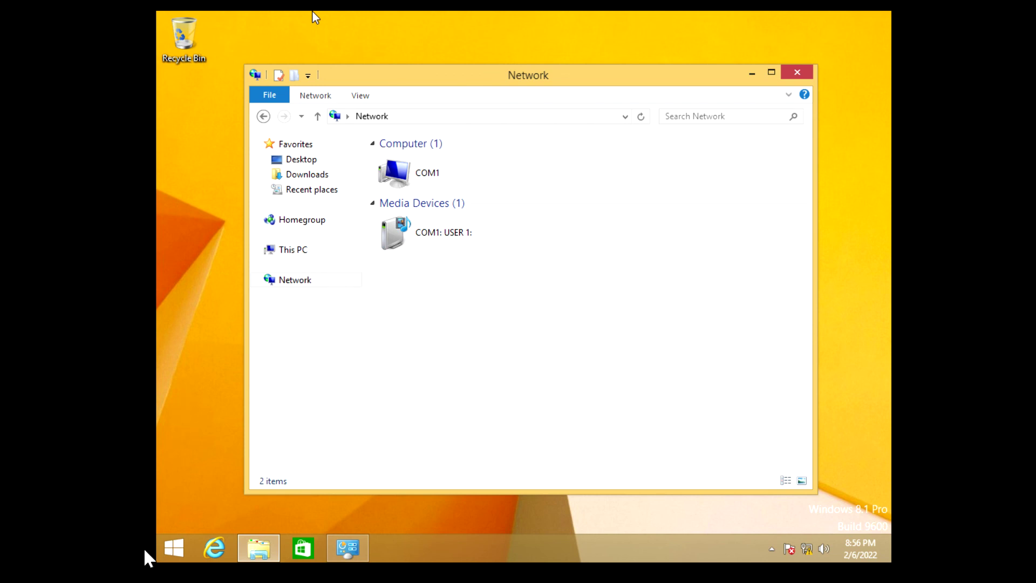
Open the Windows 8.1 Start screen and its Search pane
click(173, 550)
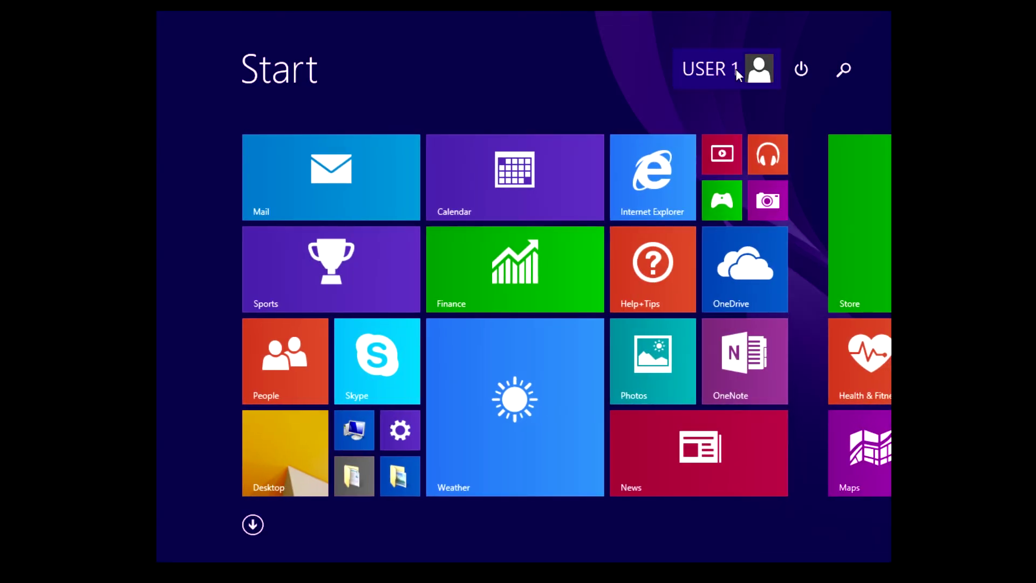
click(844, 81)
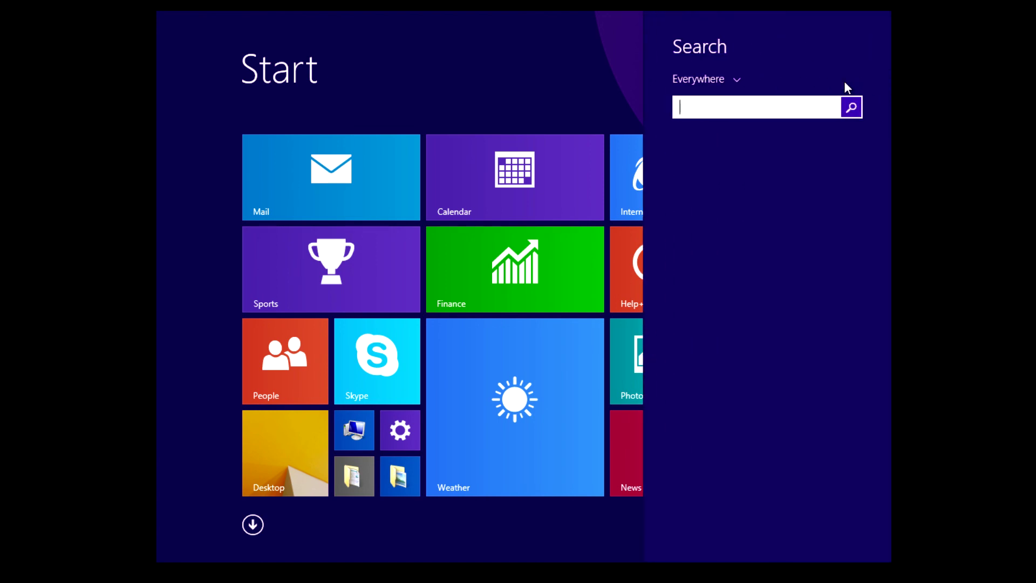